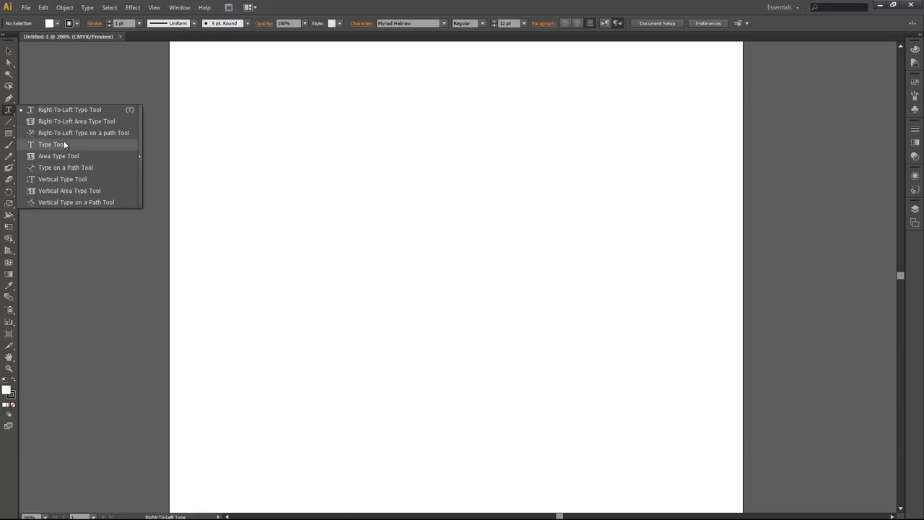
Place a point text on the upper part of the artboard with the Type Tool, reading วันนี
text(;yoou)
key(BackSpace)
key(BackSpace)
key(BackSpace)
key(BackSpace)
text(□□□□□□)
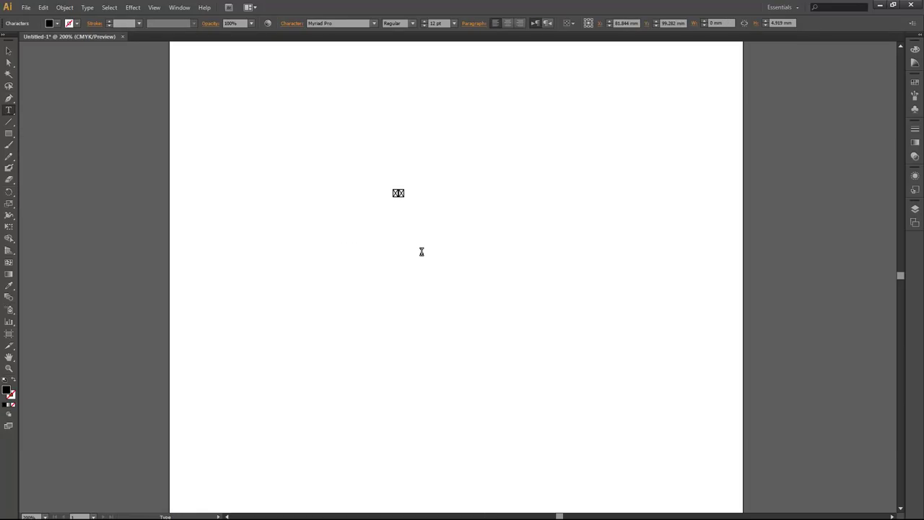
Set the text's font to Quark Light and enlarge it to about 110 pt
key(ctrl+shift+Left)
click(327, 24)
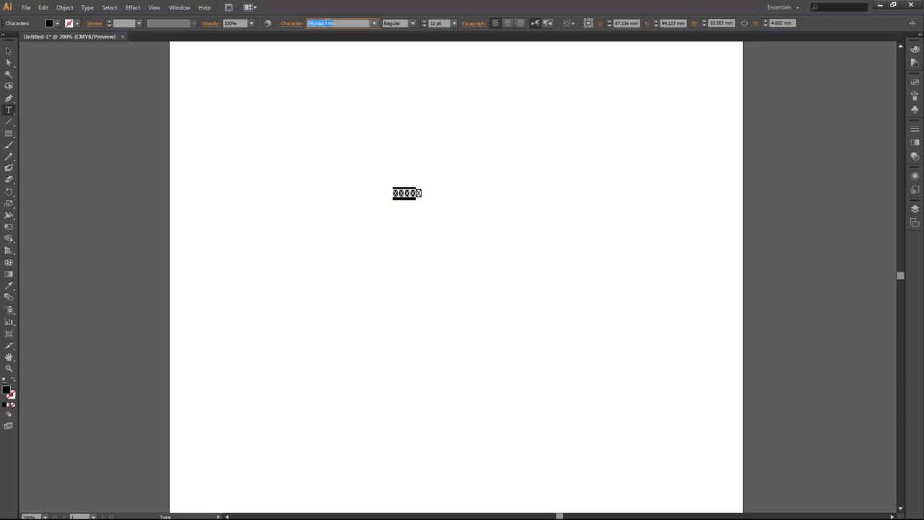
key(Return)
key(Escape)
drag(409, 187, 496, 129)
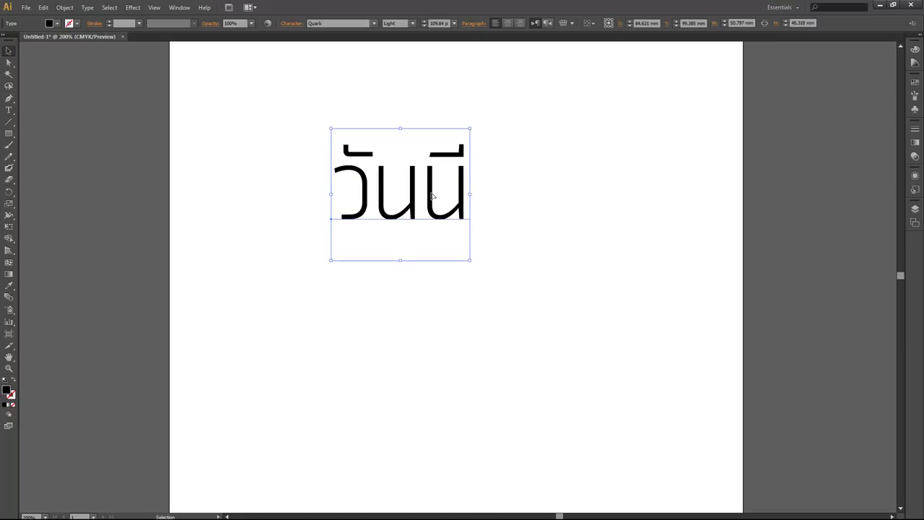
Correct the ending of the Thai word so that it reads วันนี้
click(8, 110)
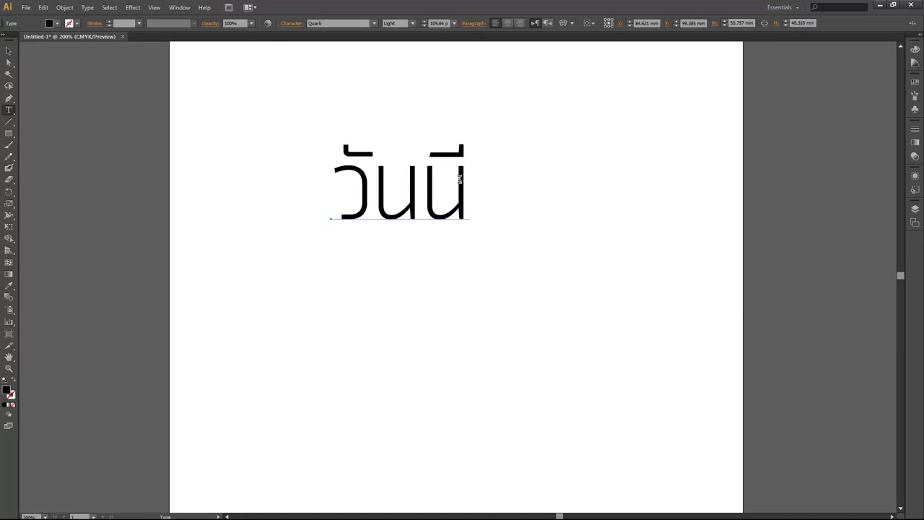
click(462, 179)
text(ห)
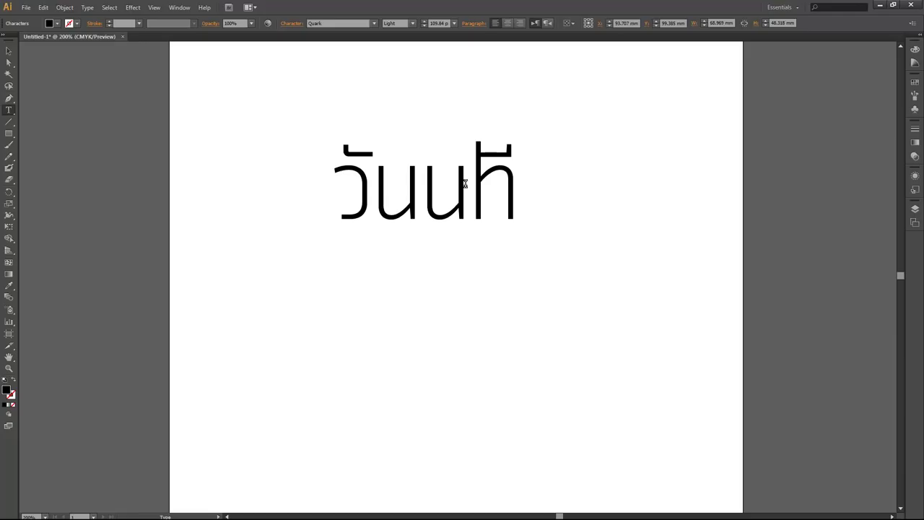
key(BackSpace)
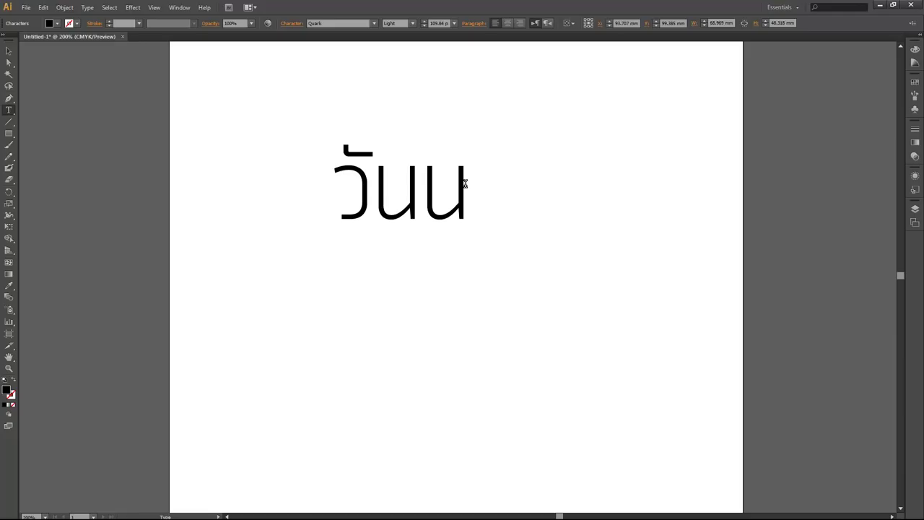
text(ี้)
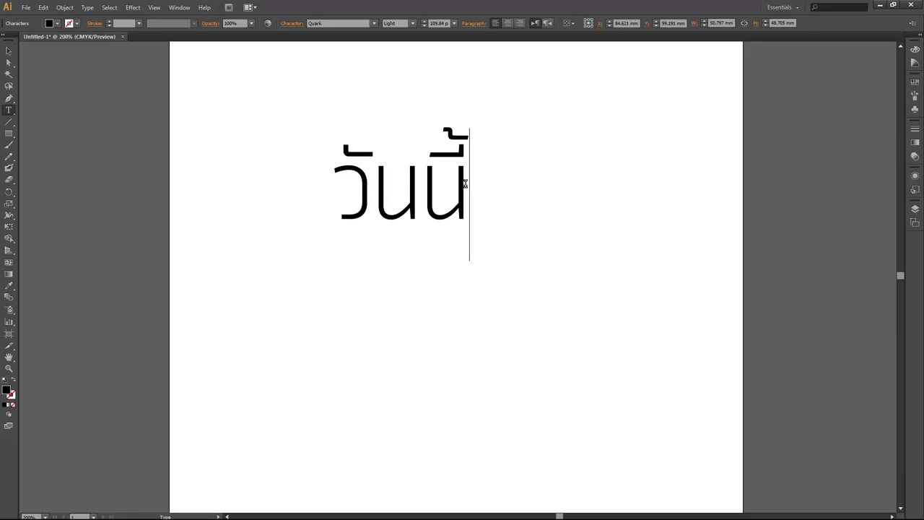
Scale วันนี้ down to about 64 pt and shift it towards the artboard's left side
click(8, 50)
drag(470, 127, 442, 154)
drag(410, 185, 347, 193)
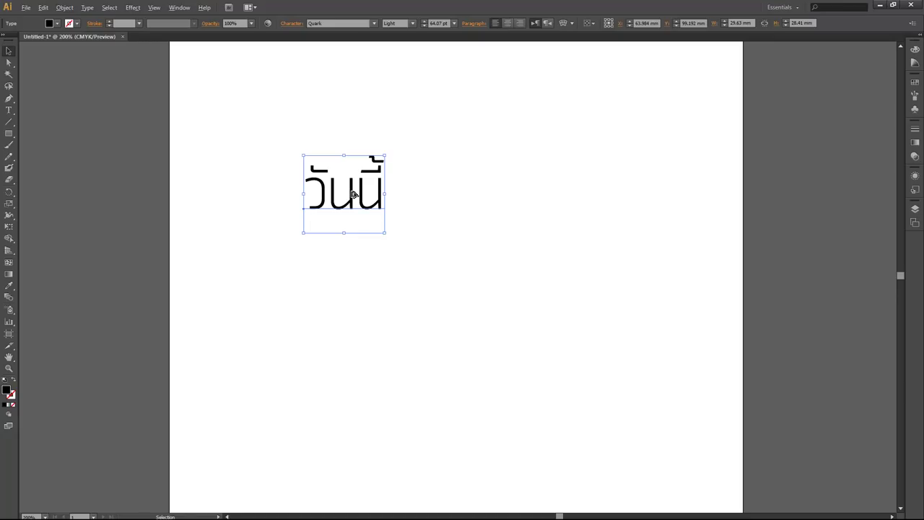
Duplicate วันนี้ to its right, enlarged to about 126 pt, and replace the copy's text with เรา
drag(352, 194, 465, 193)
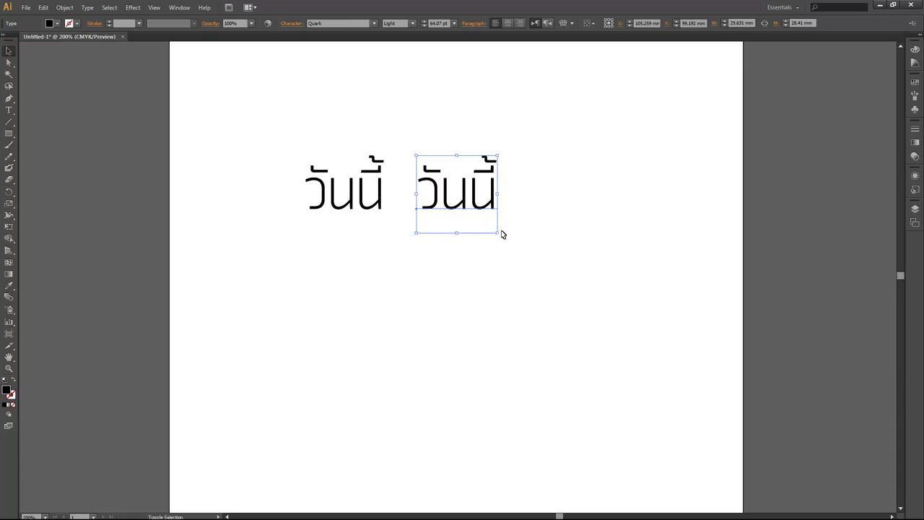
drag(496, 233, 578, 309)
key(t)
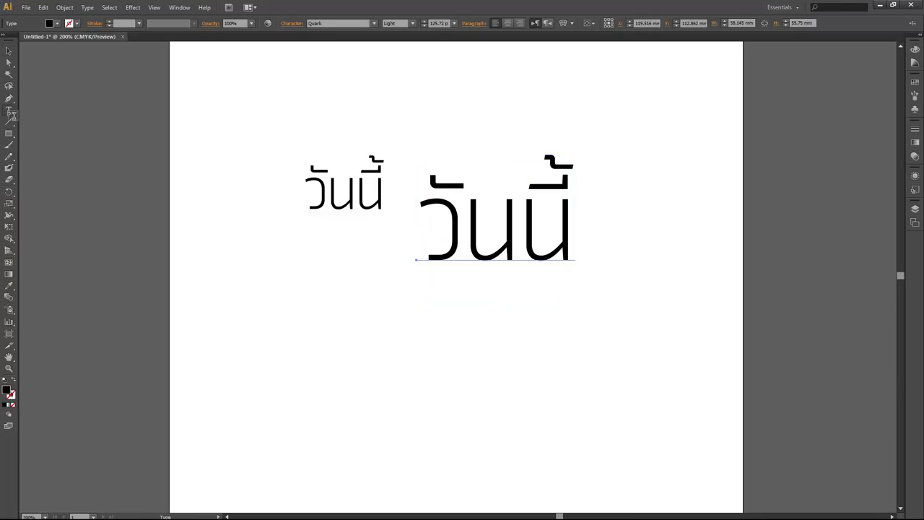
click(449, 193)
key(ctrl+a)
key(BackSpace)
text(เรา)
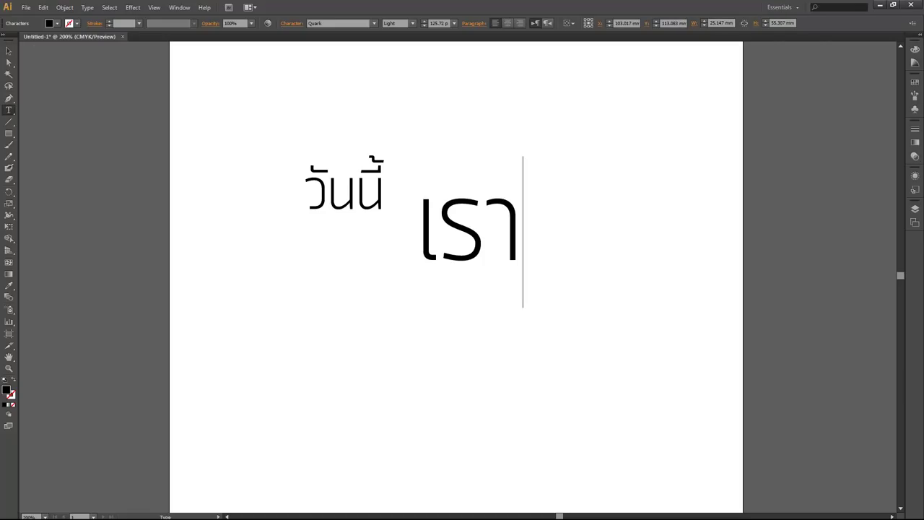
Move เรา up against วันนี้ and change a duplicate placed below it to จะส่ง
click(10, 50)
drag(482, 249, 546, 309)
click(8, 110)
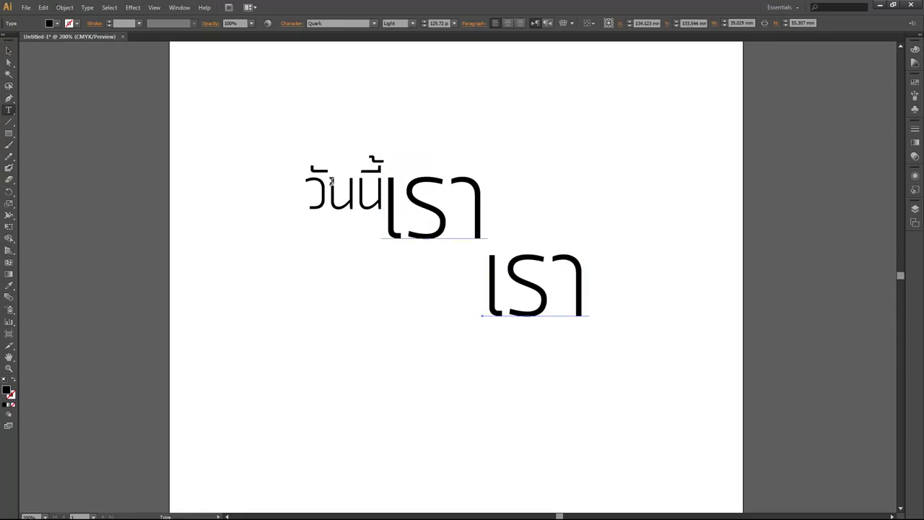
click(537, 282)
key(ctrl+a)
text(จะ)
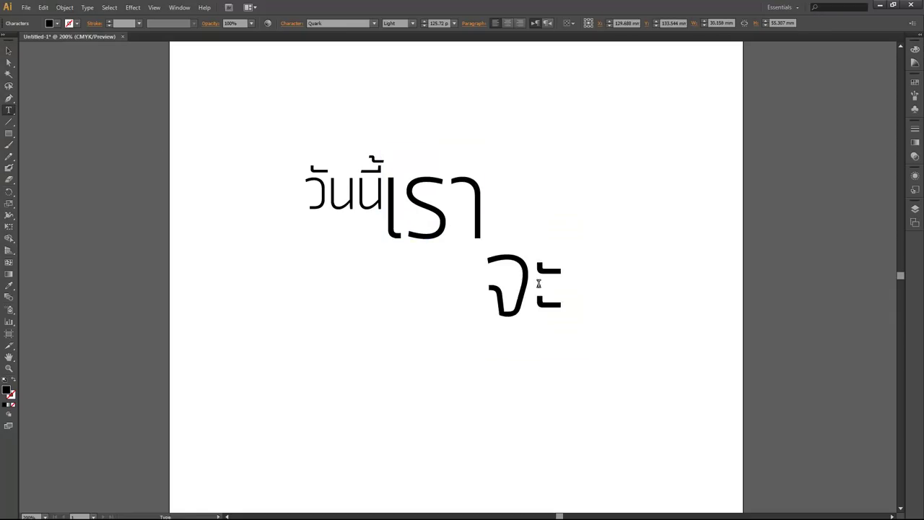
text(ส่งมินิ)
key(BackSpace)
key(BackSpace)
key(BackSpace)
key(BackSpace)
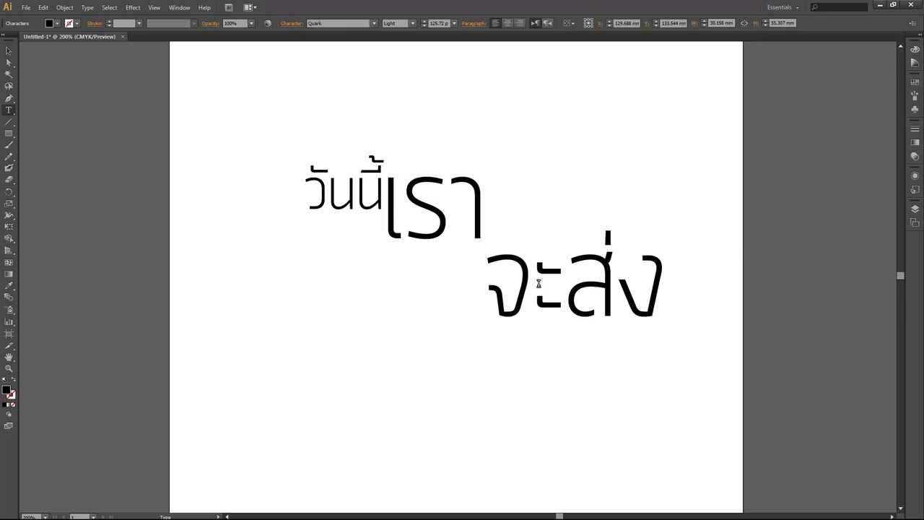
Scale จะส่ง down to about half its size and place it directly after เรา, in line with วันนี้
click(8, 51)
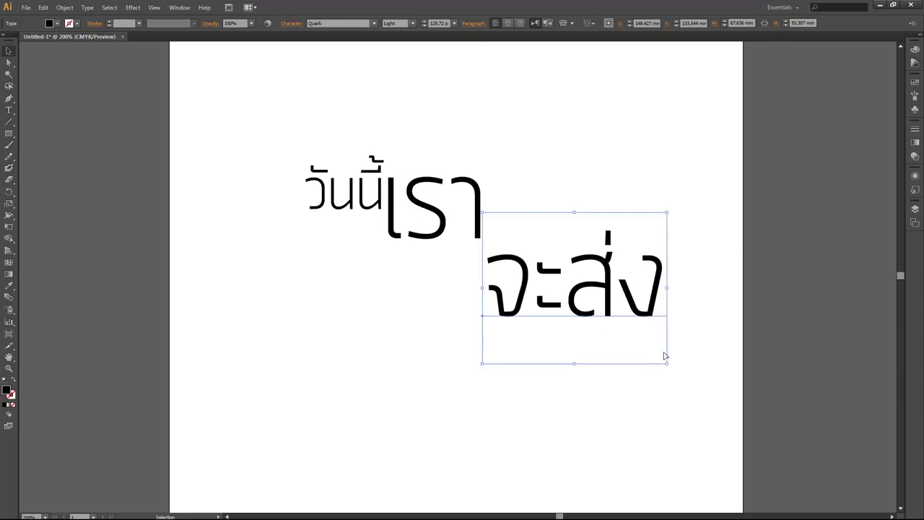
drag(665, 362, 573, 286)
drag(524, 253, 546, 196)
click(563, 282)
Add the text MINI at about 7 pt just after จะส่ง and place a copy of it below
click(9, 108)
text(MIN)
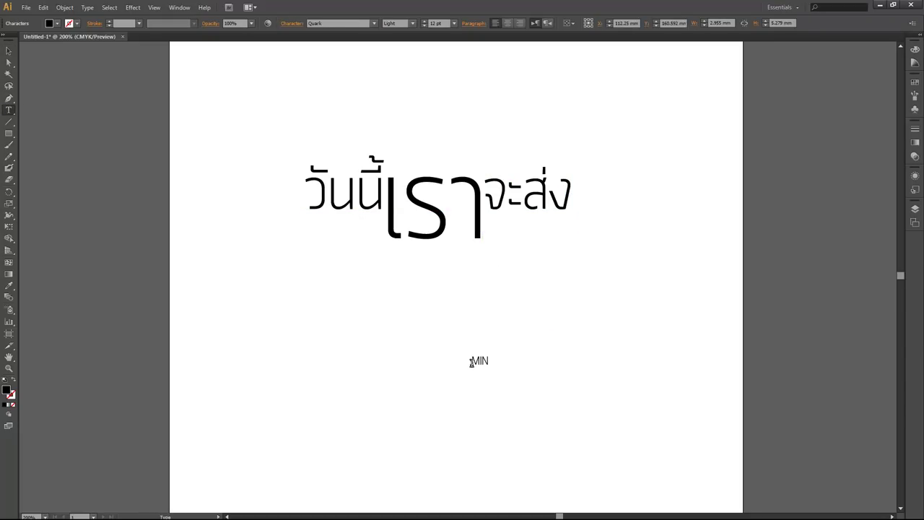
click(9, 51)
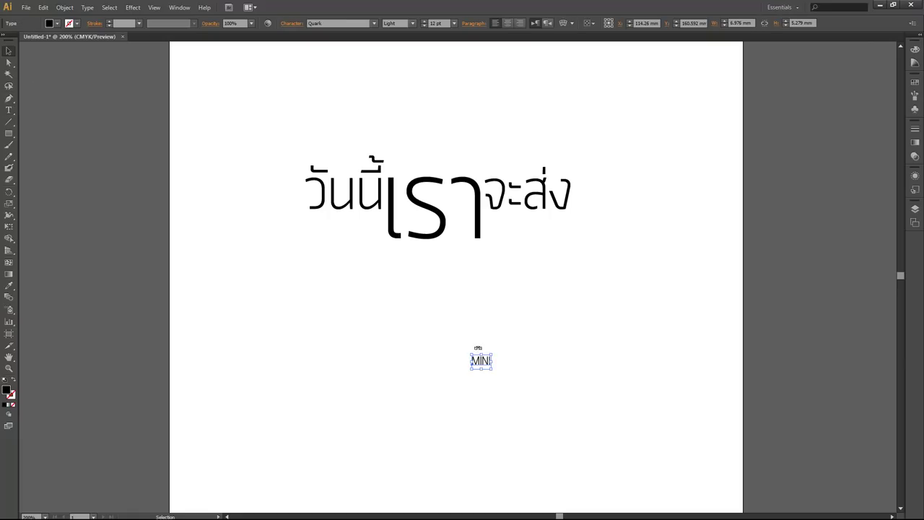
drag(491, 359, 615, 222)
Change the lower MINI copy to Project, enlarge it and place it directly after MINI
click(9, 110)
click(614, 220)
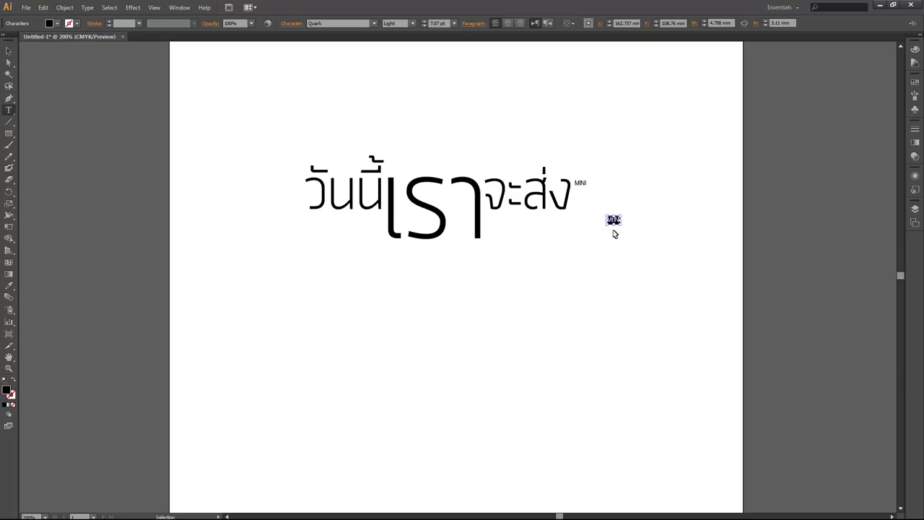
text(Project)
click(9, 50)
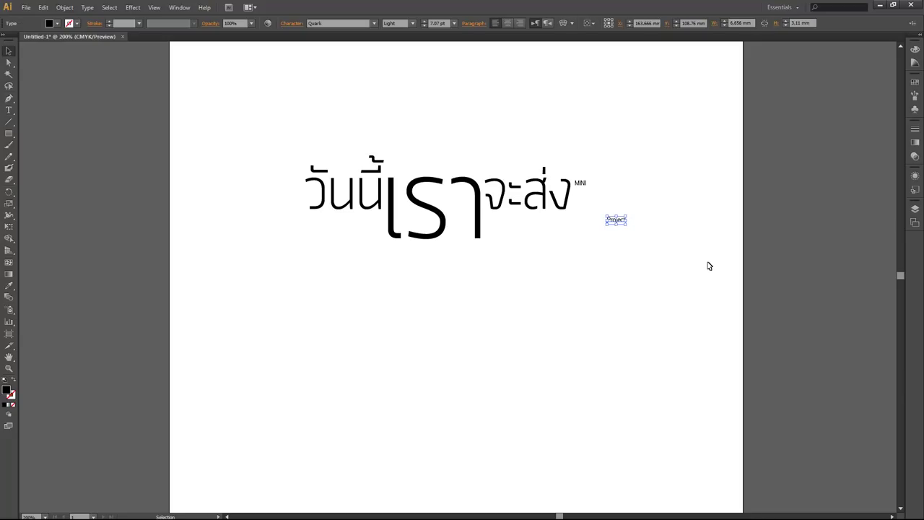
drag(626, 225, 630, 202)
click(641, 245)
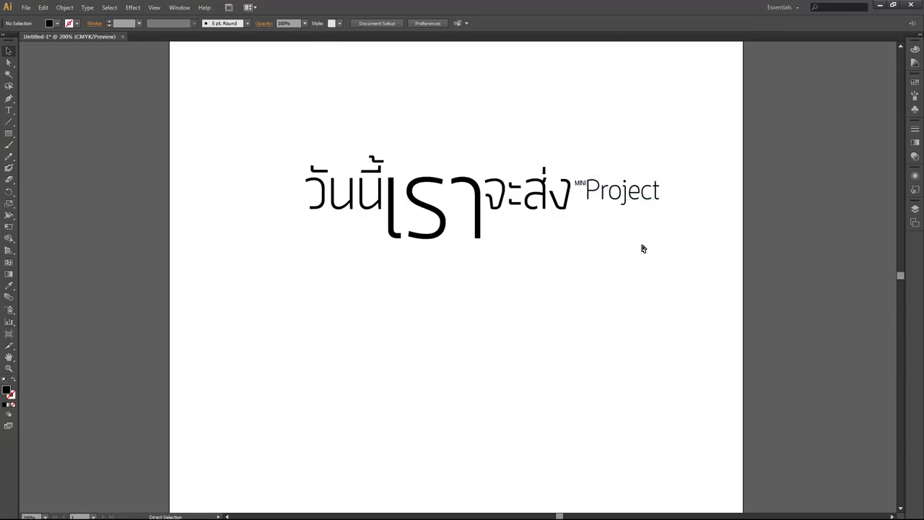
Fill all the text objects with the blue colour 10A0F9
key(ctrl+equal)
drag(647, 240, 598, 275)
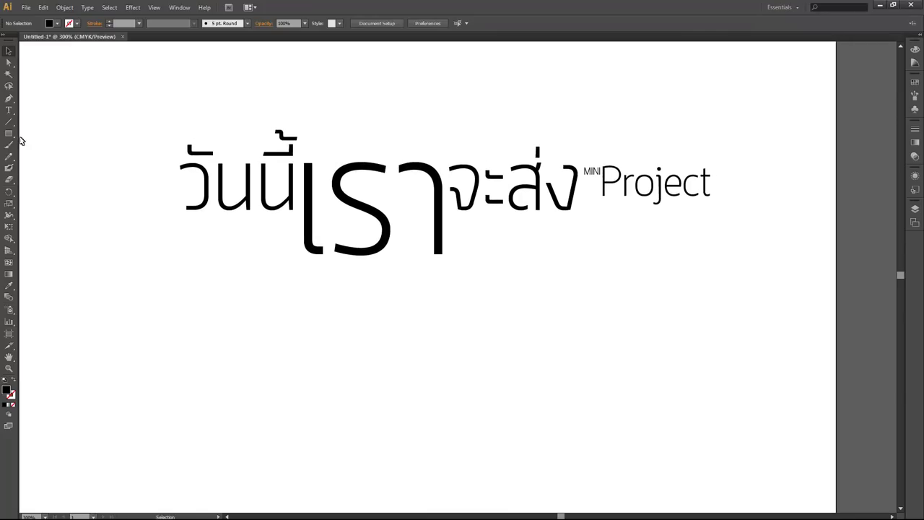
drag(177, 75, 690, 347)
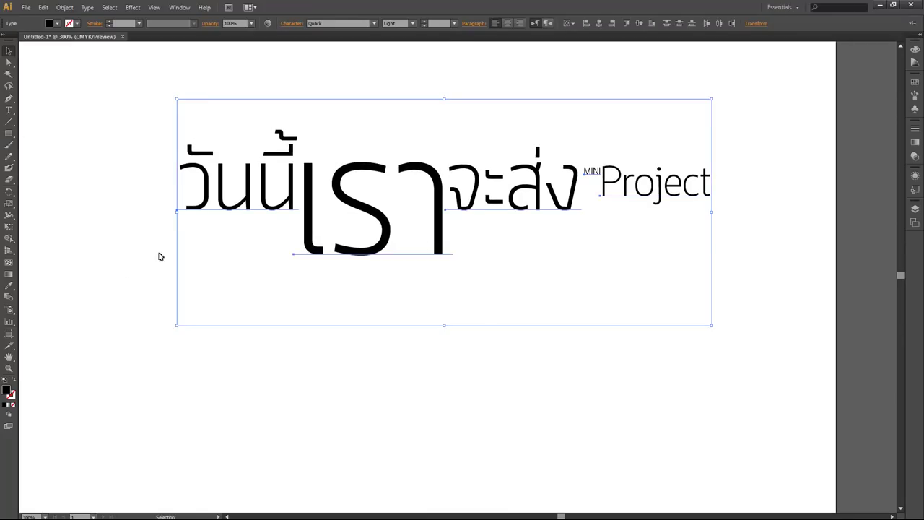
double_click(8, 392)
click(477, 252)
click(432, 229)
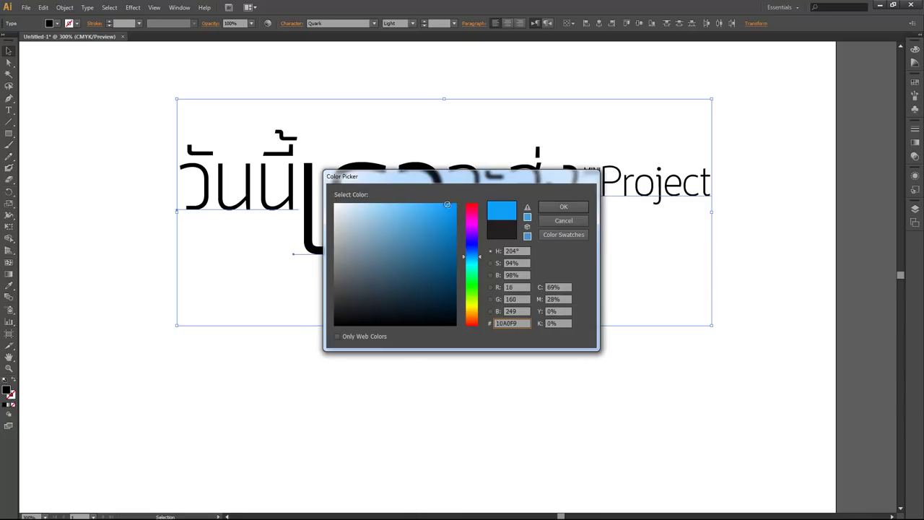
click(582, 207)
click(711, 406)
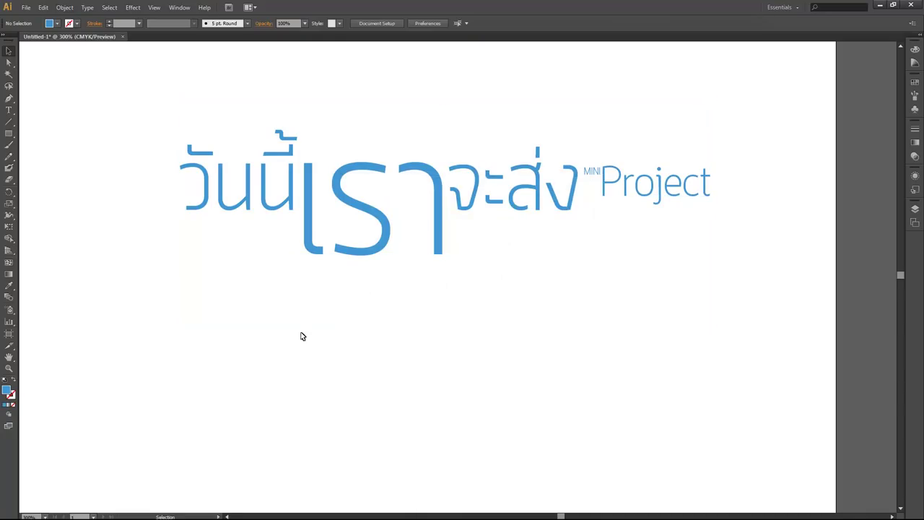
click(9, 134)
click(56, 23)
click(6, 46)
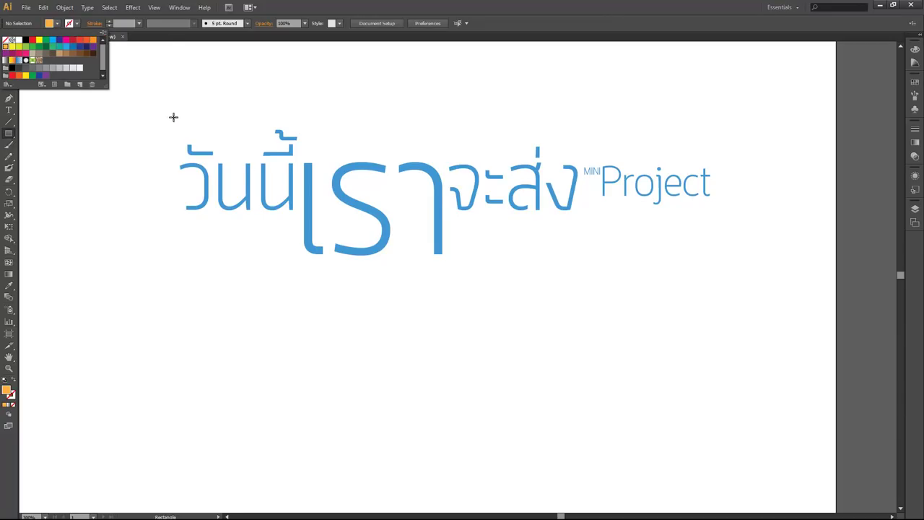
click(333, 10)
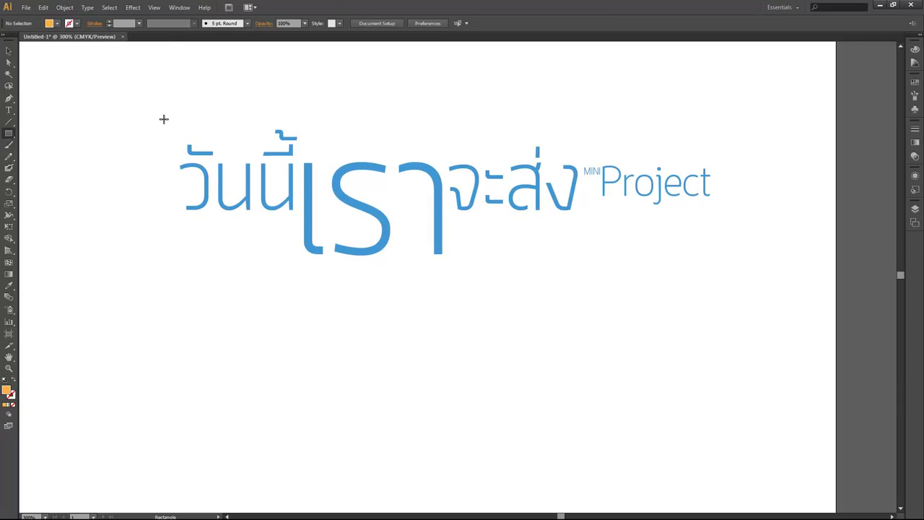
Select all the blue text objects and copy them
key(v)
drag(127, 106, 516, 311)
click(719, 419)
drag(718, 418, 229, 79)
key(a)
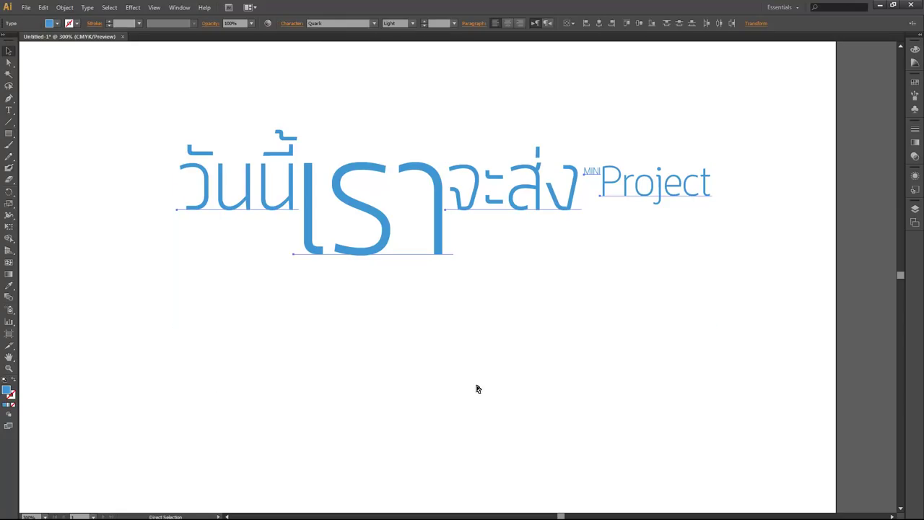
key(v)
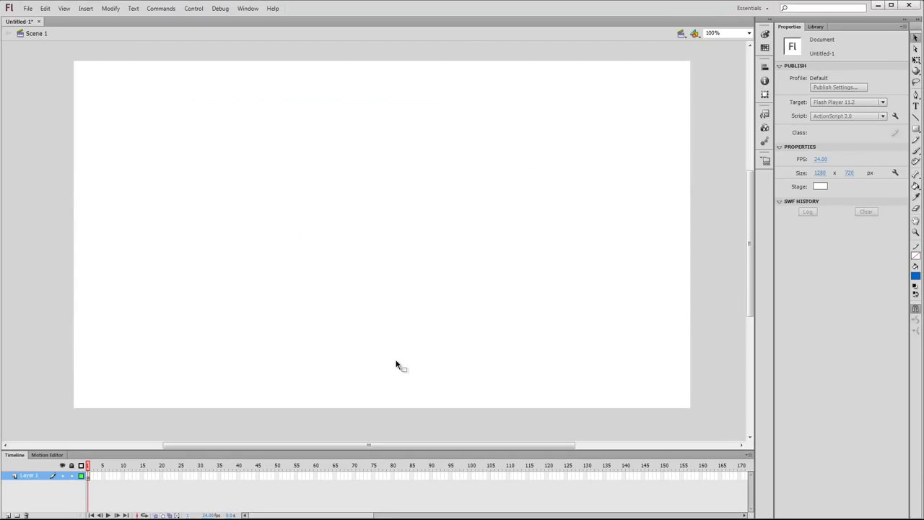
Switch to Flash, paste the text using the AI File Importer preferences and scale it up to about 1162 px wide
key(ctrl+v)
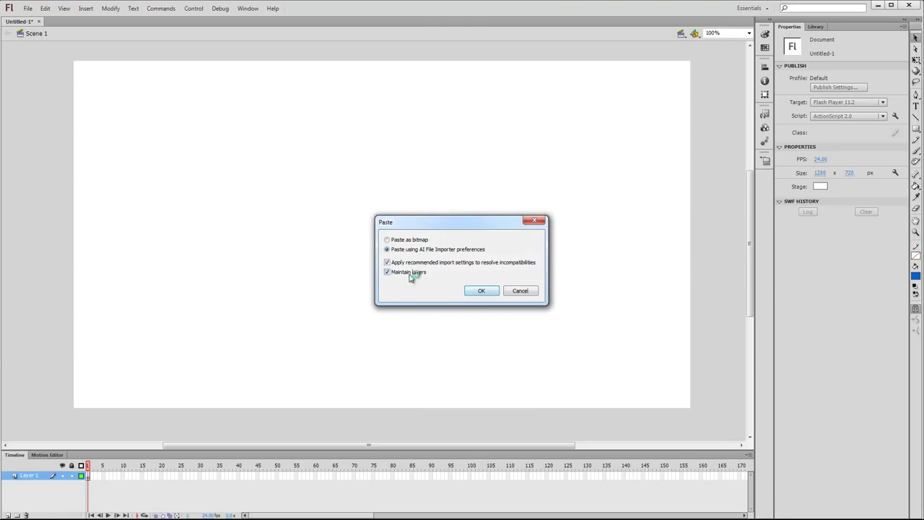
click(407, 273)
click(480, 290)
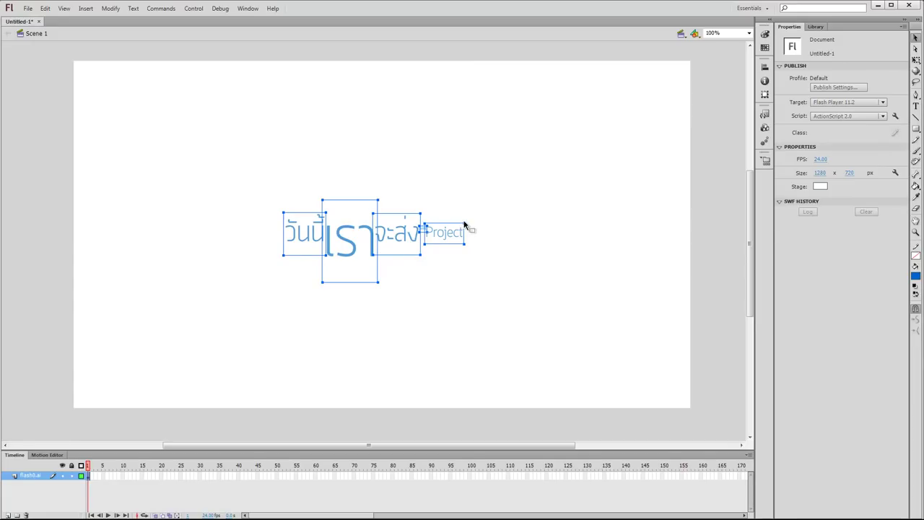
key(q)
drag(464, 201, 659, 130)
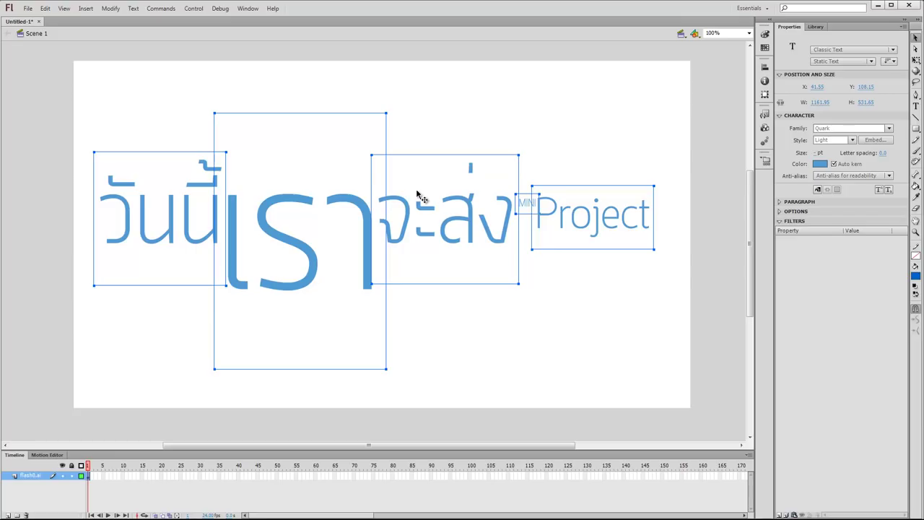
Distribute the text objects to separate layers and enlarge the timeline to show every layer
right_click(283, 242)
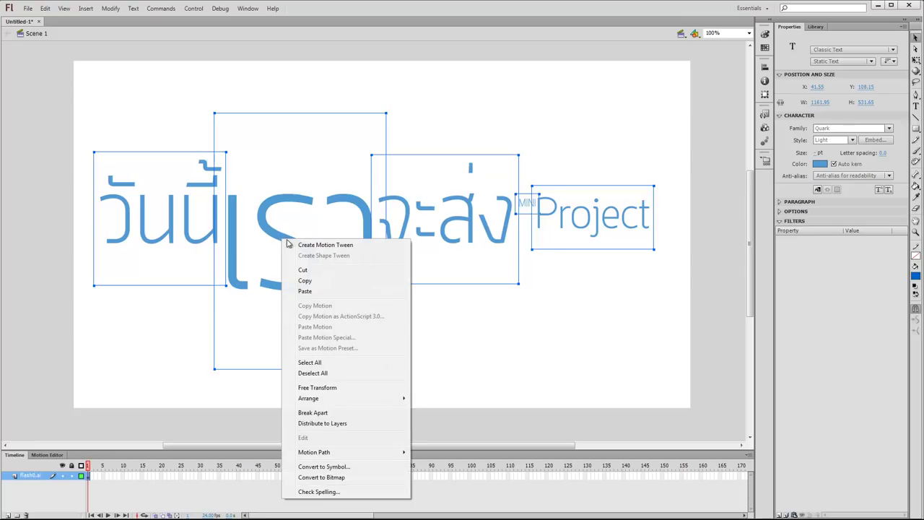
click(345, 426)
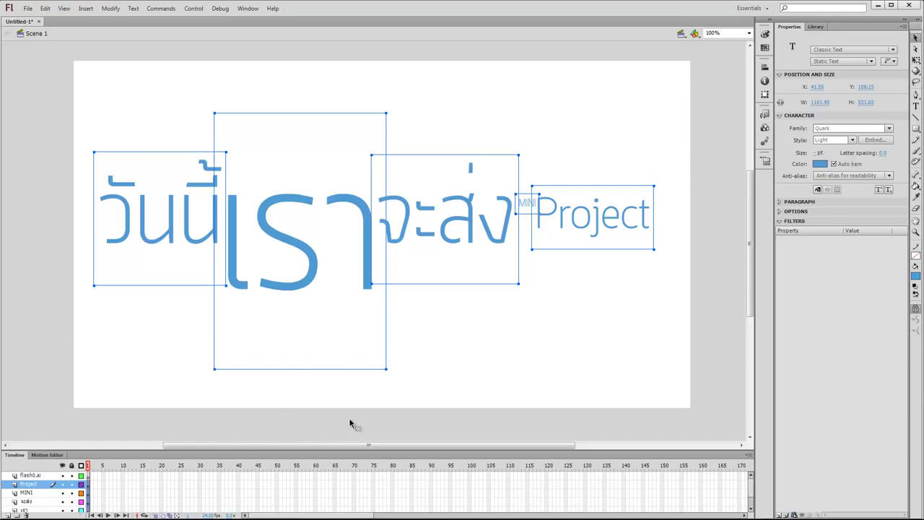
drag(231, 449, 238, 386)
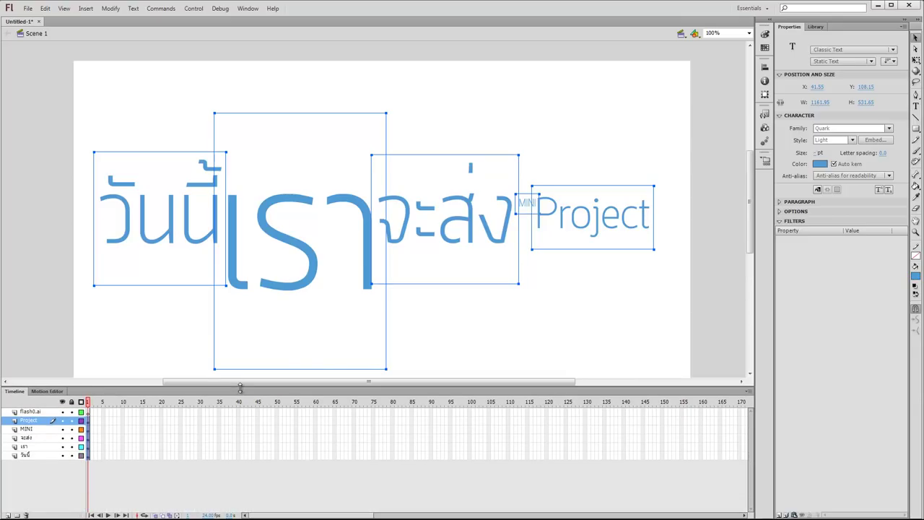
Delete the leftover flash0.ai layer from the timeline
click(29, 411)
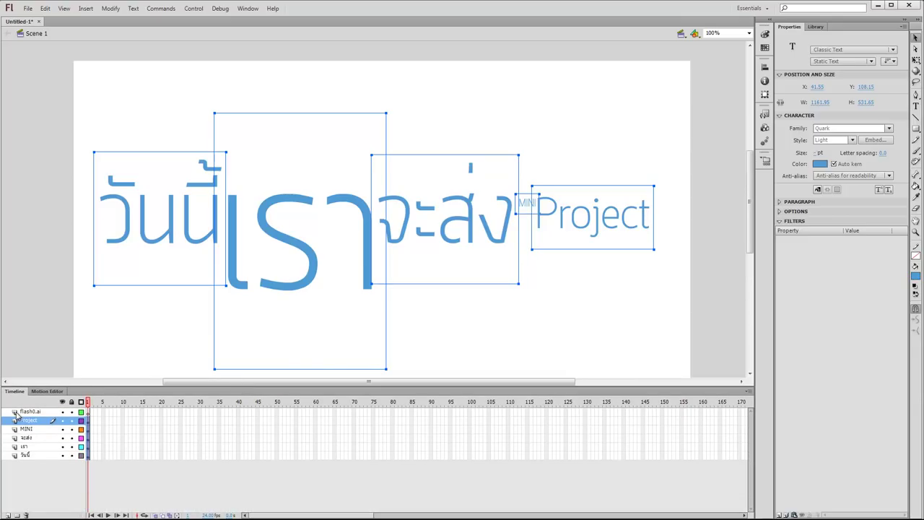
click(27, 515)
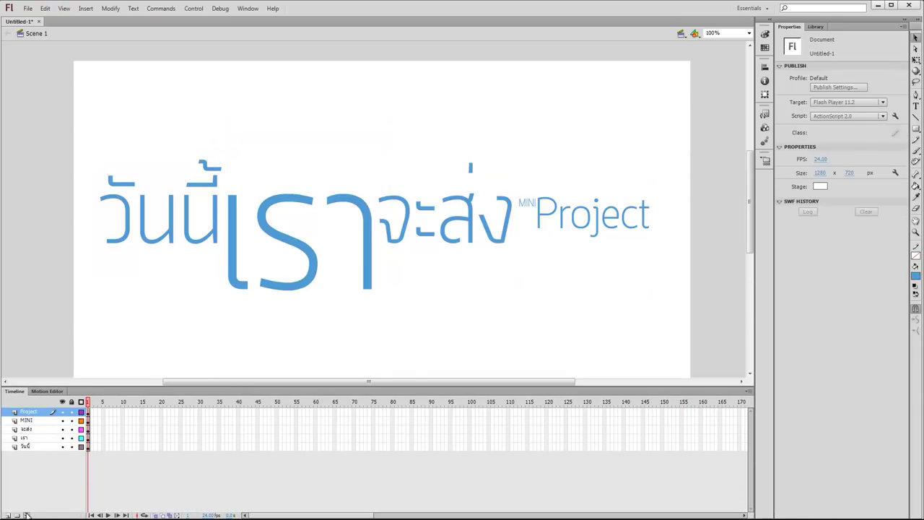
Convert the Project text to a symbol of type Graphic, keeping the suggested name
click(88, 412)
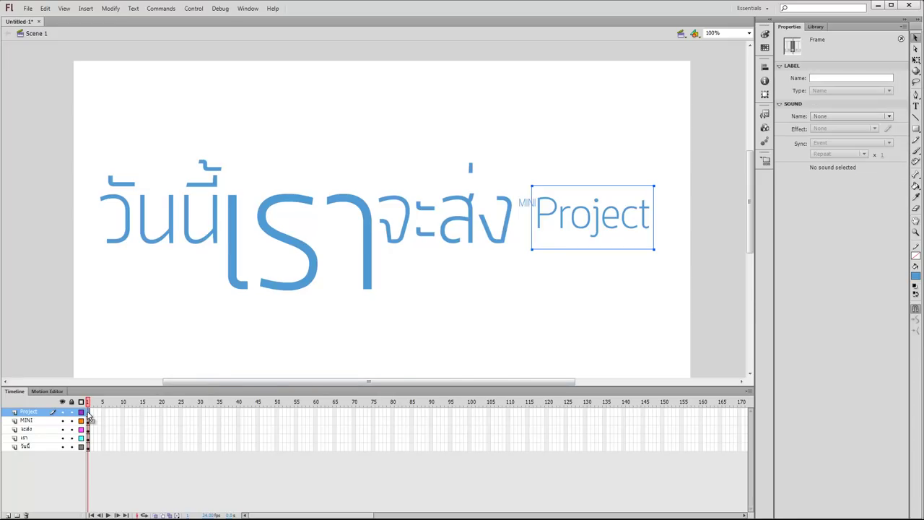
right_click(568, 208)
click(493, 486)
click(635, 237)
key(F8)
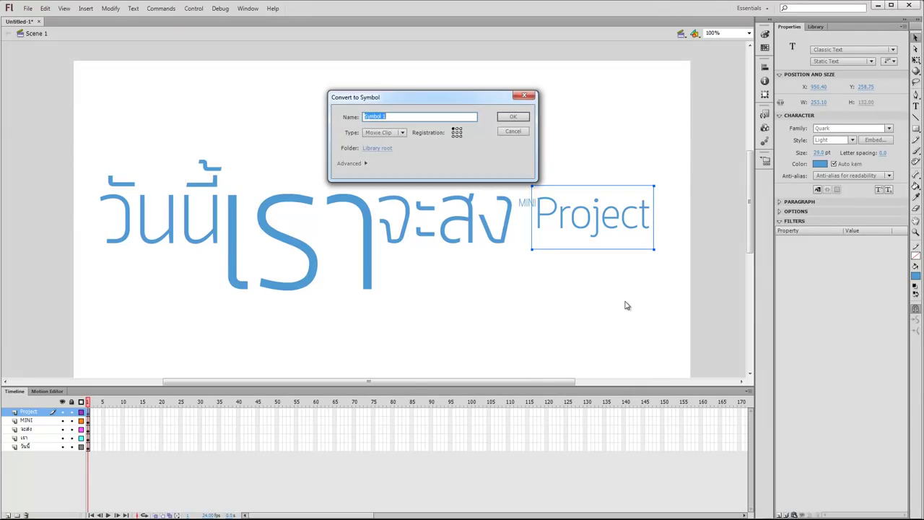
click(384, 133)
click(399, 158)
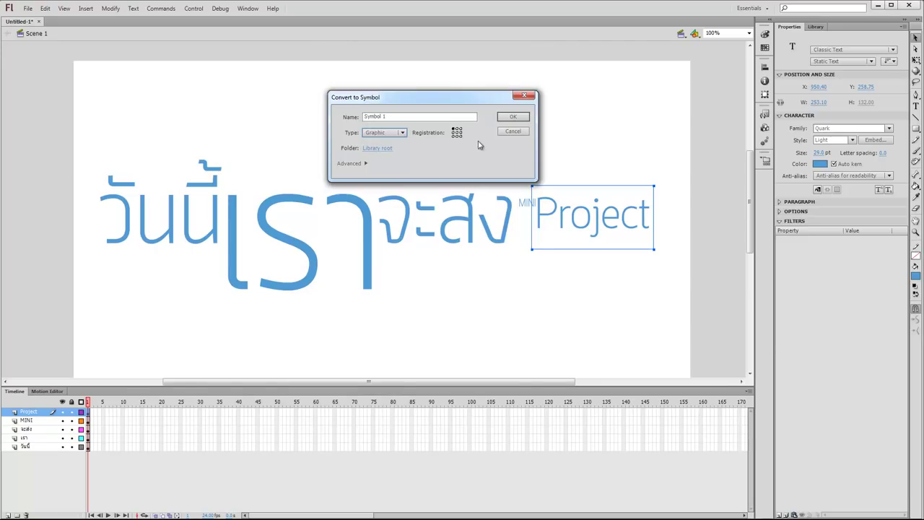
key(Return)
Convert the MINI text and the three Thai texts to graphic symbols, one layer after another
click(89, 421)
key(Return)
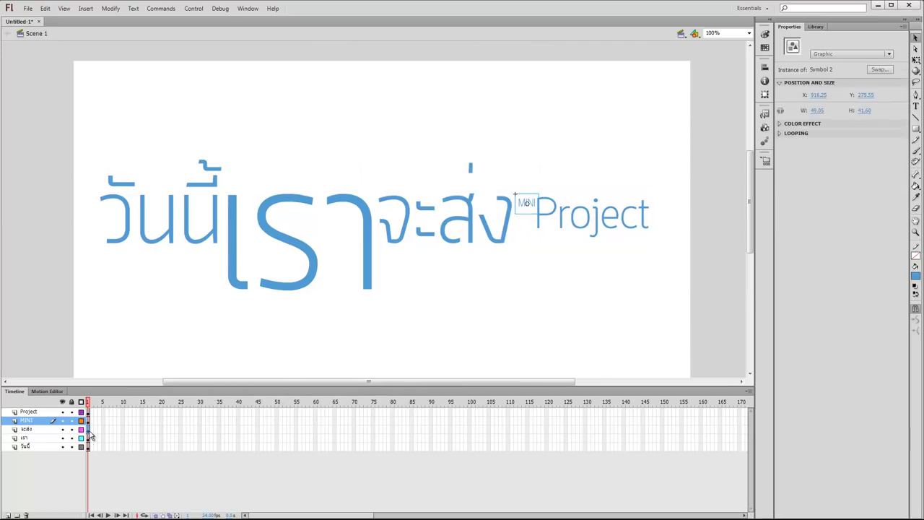
click(88, 430)
key(F8)
key(Return)
click(88, 438)
key(F8)
key(Return)
click(89, 447)
key(F8)
key(Return)
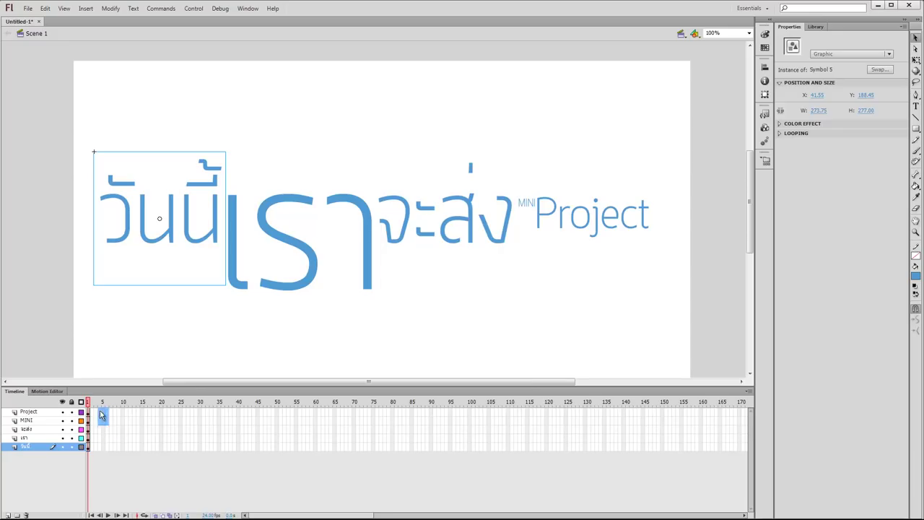
Extend the frames of all five layers to about frame 18
drag(99, 414, 153, 446)
key(F5)
click(184, 352)
Undo the frame extension and the symbol conversions so the layers hold plain text again
key(ctrl+z)
key(ctrl+z)
key(ctrl+z)
key(ctrl+z)
key(ctrl+z)
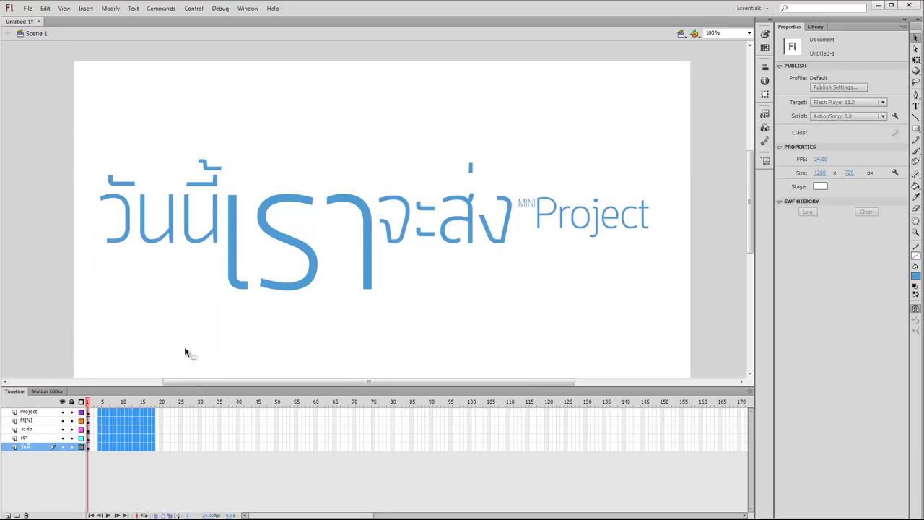
key(ctrl+z)
key(ctrl+z)
key(ctrl+z)
key(ctrl+z)
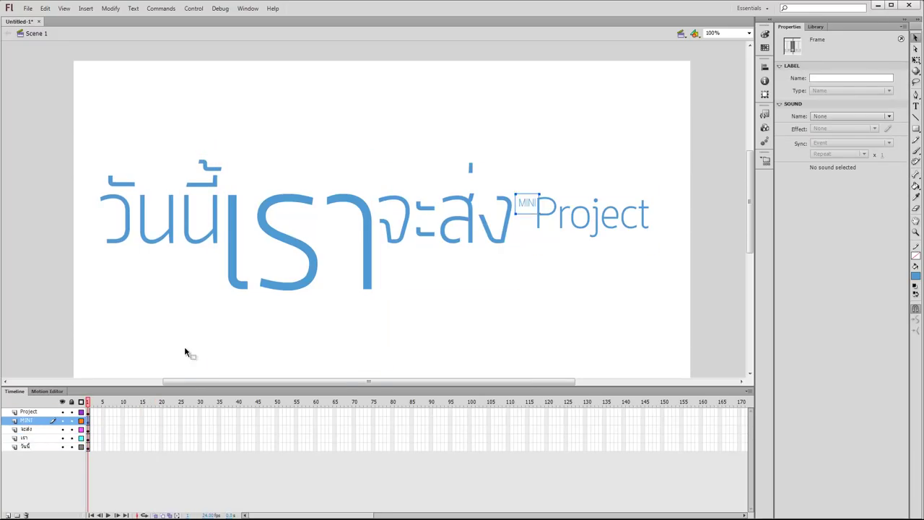
Extend all five layers to frame 30 and create classic tweens on them
drag(101, 411, 201, 477)
key(F5)
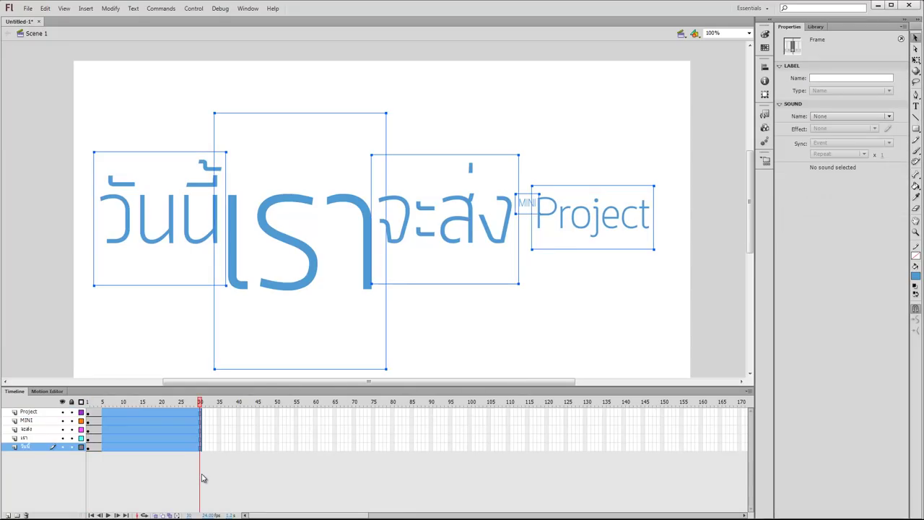
right_click(129, 431)
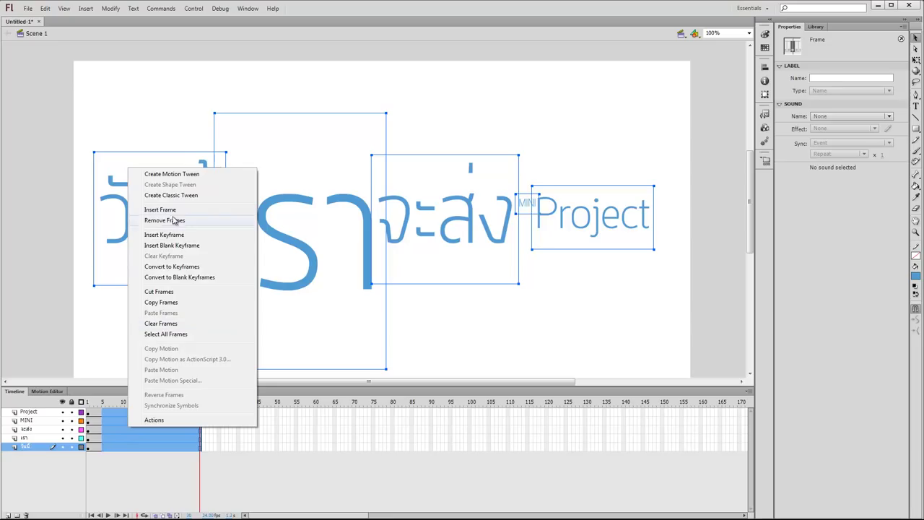
click(183, 196)
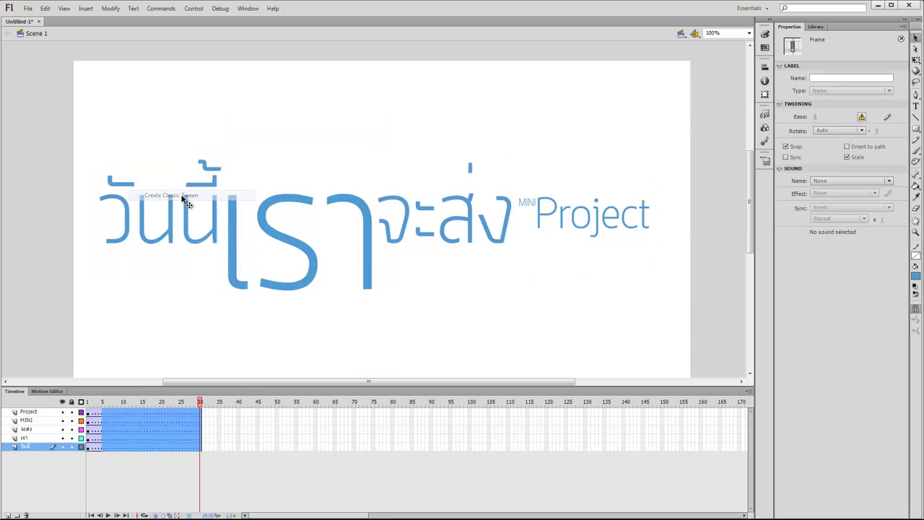
click(188, 297)
click(90, 404)
click(185, 239)
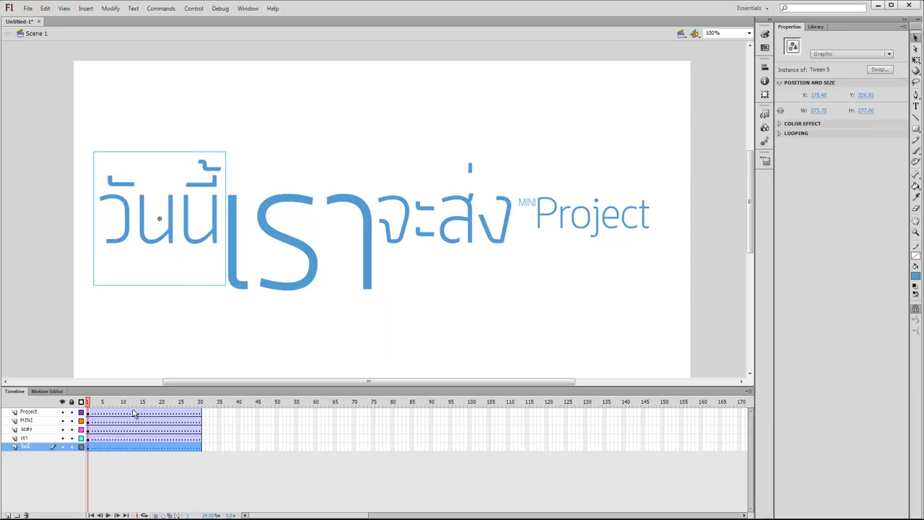
Undo the classic tweens and the frame extension on all layers
drag(122, 411, 126, 446)
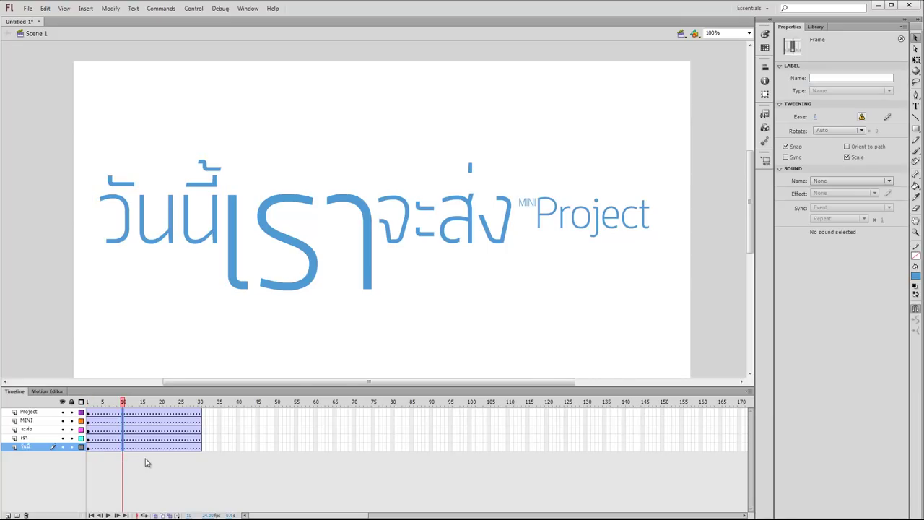
key(ctrl+z)
key(ctrl+z)
key(ctrl+z)
key(ctrl+z)
key(ctrl+z)
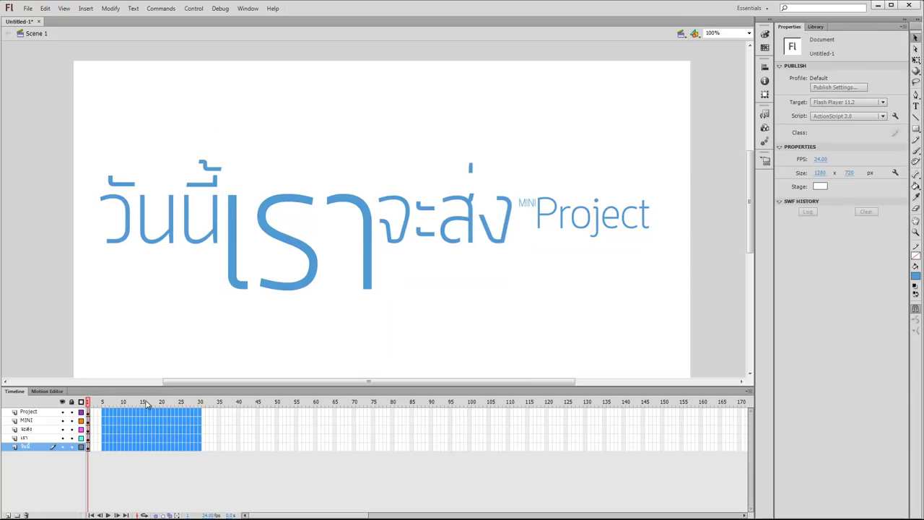
Extend all five layers to frame 63 and insert a keyframe on each of them at frame 20
drag(234, 412, 329, 449)
key(F5)
click(158, 327)
click(167, 168)
drag(165, 417, 164, 434)
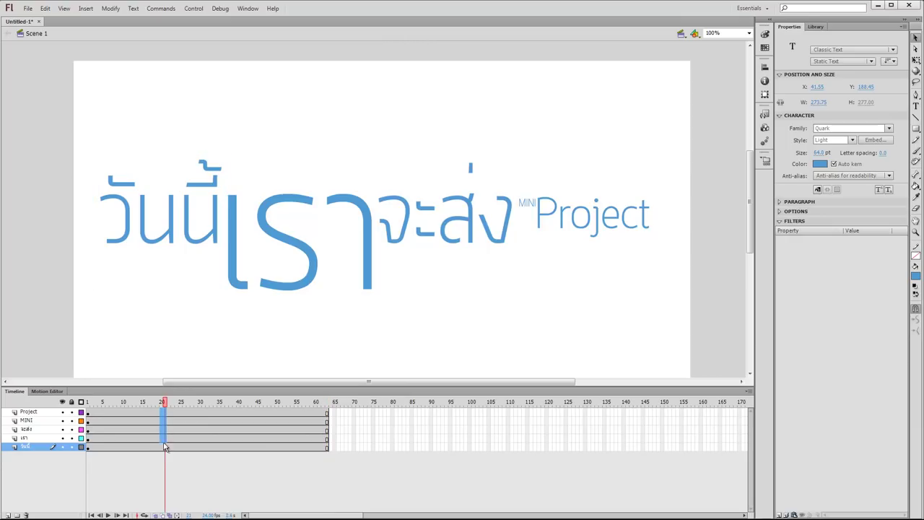
key(F6)
Scatter the five text objects across the stage at frame 20, with the three Thai words apart from MINI and Project
click(201, 319)
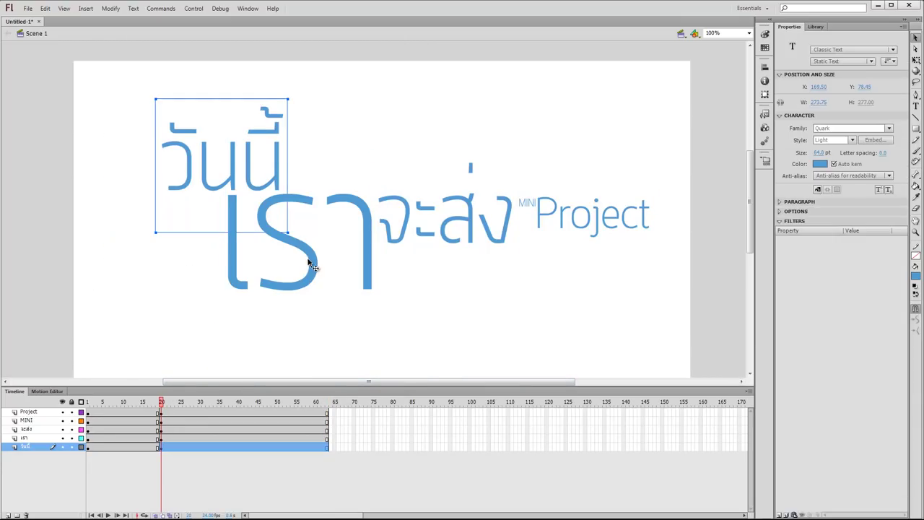
drag(309, 260, 220, 307)
drag(391, 228, 344, 293)
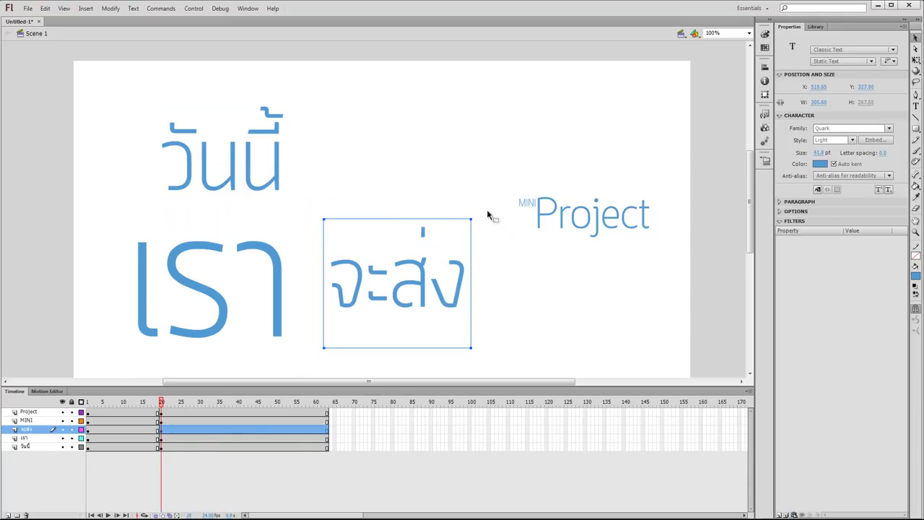
drag(522, 206, 426, 140)
click(542, 215)
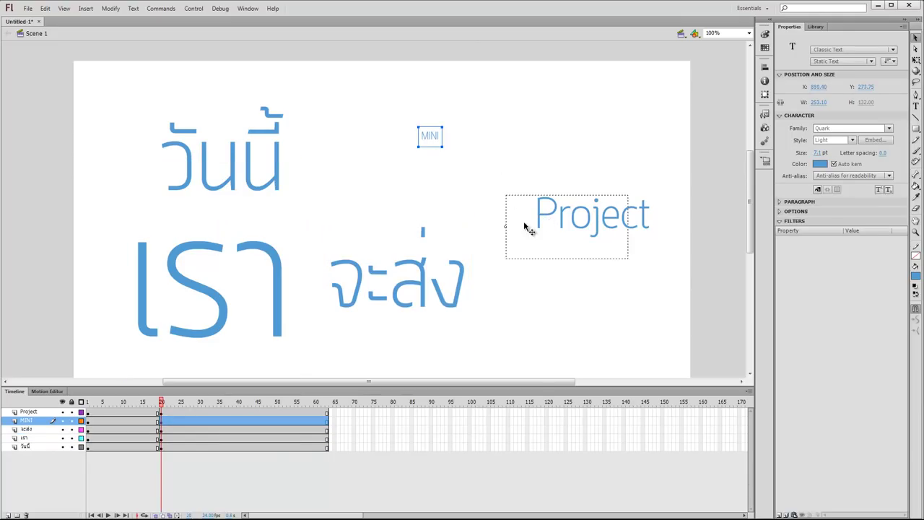
drag(536, 220, 465, 197)
Create classic tweens on all five layers before and after the keyframes at frame 20
drag(144, 411, 216, 446)
right_click(186, 443)
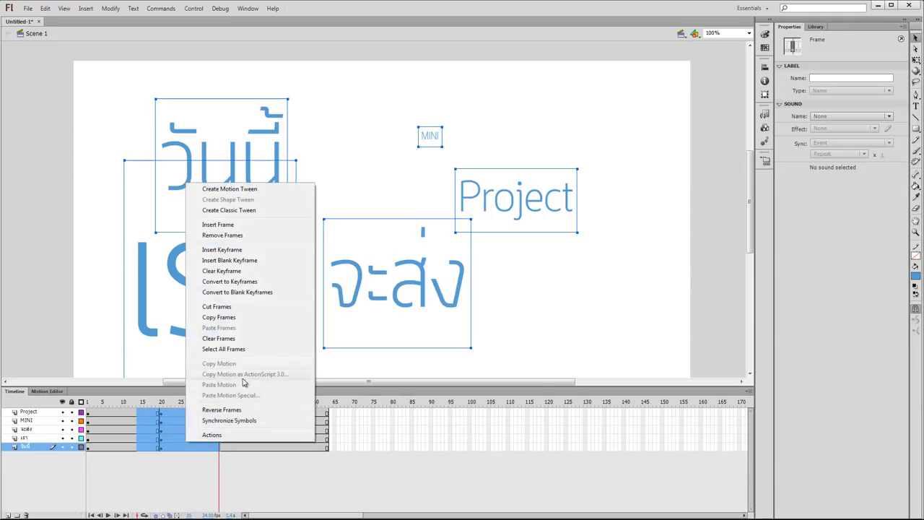
click(259, 214)
click(232, 472)
Preview the tween and compare the Project symbol instances at frame 20 and frame 1
drag(118, 402, 226, 443)
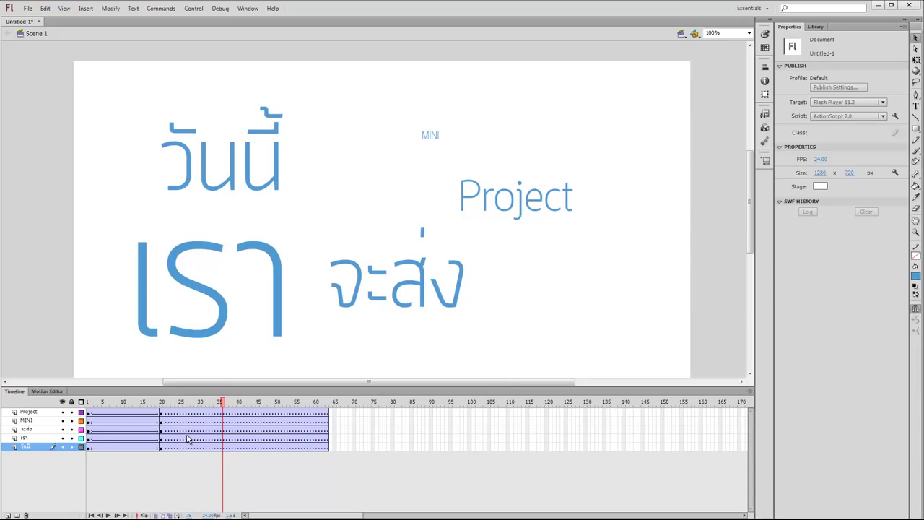
click(161, 400)
click(162, 413)
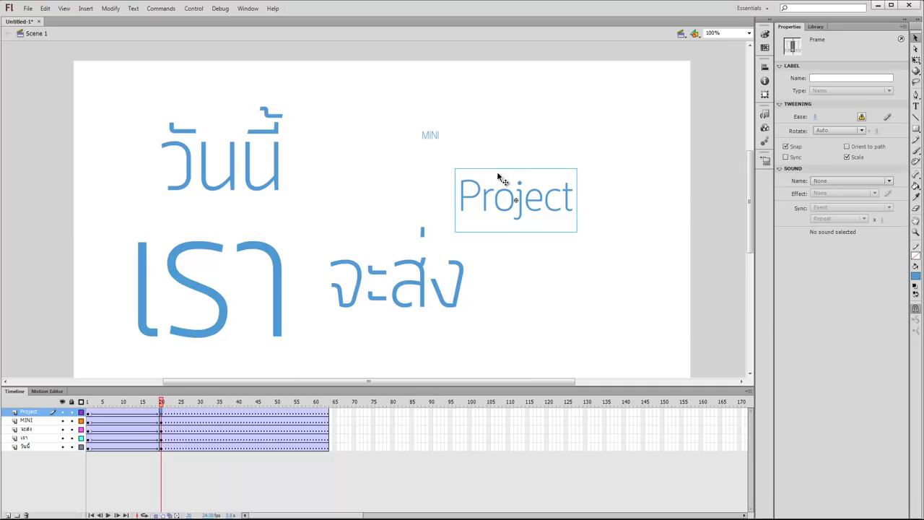
click(494, 196)
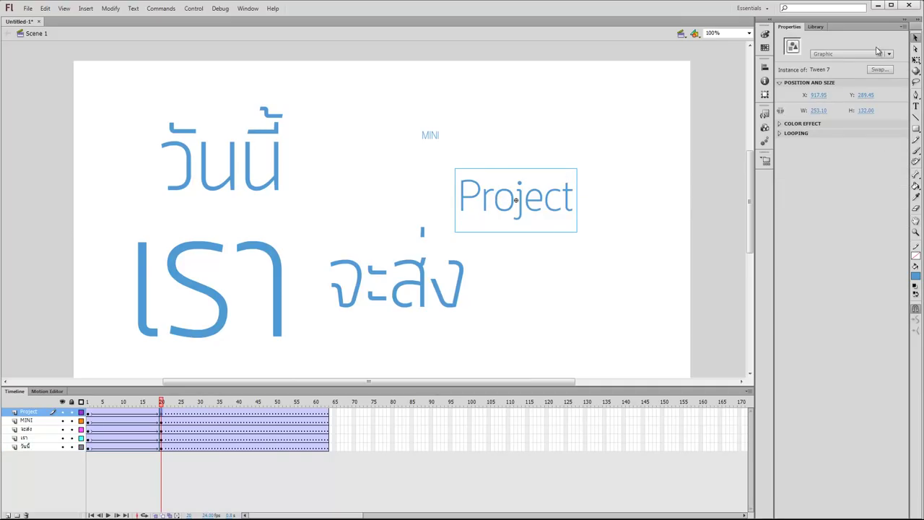
drag(124, 397, 147, 456)
drag(88, 439, 119, 506)
click(88, 438)
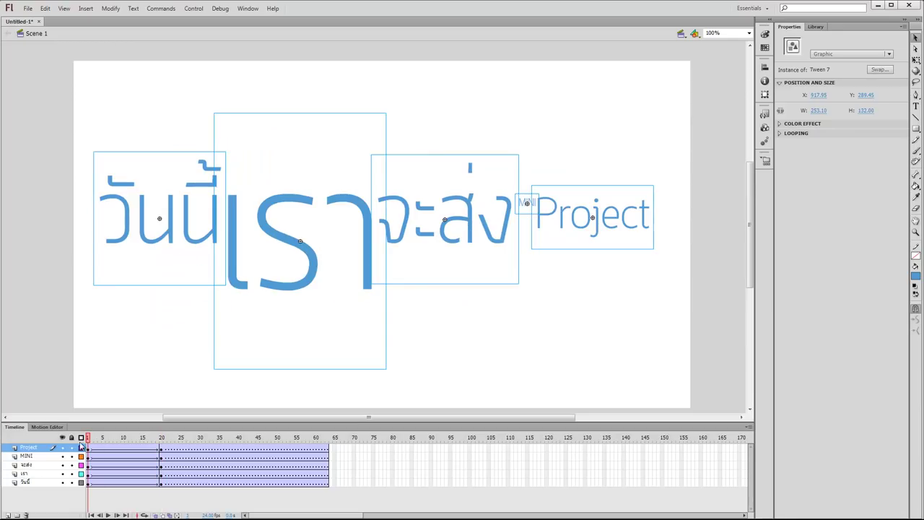
click(583, 254)
click(620, 221)
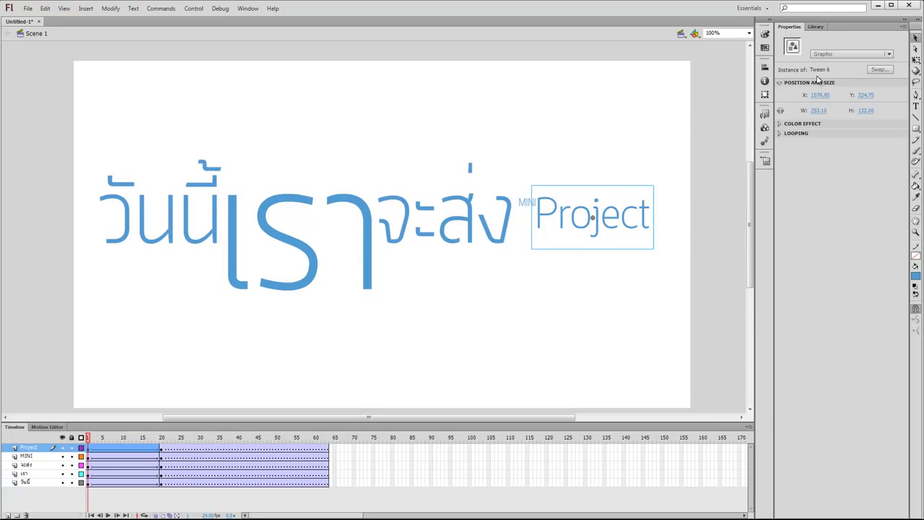
Set the Project text inside its frame 1 symbol to black and return to the main scene
click(615, 307)
click(611, 224)
double_click(612, 225)
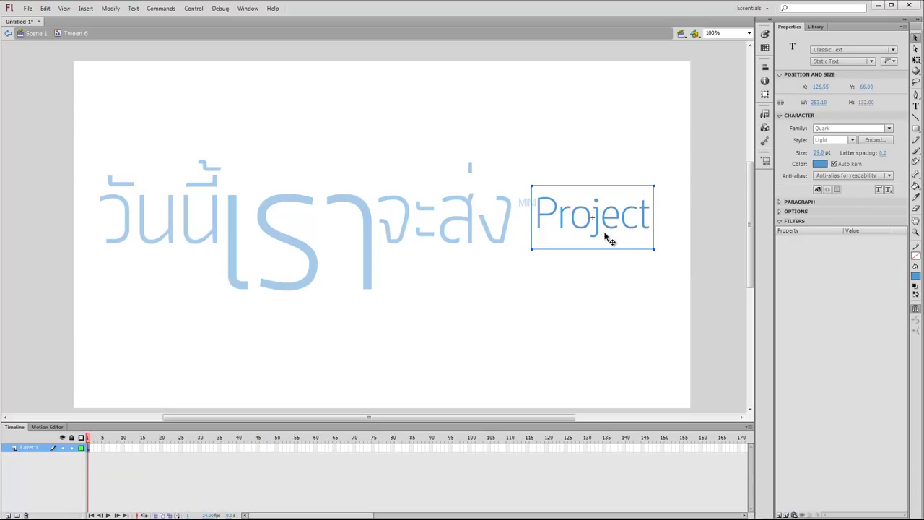
click(819, 164)
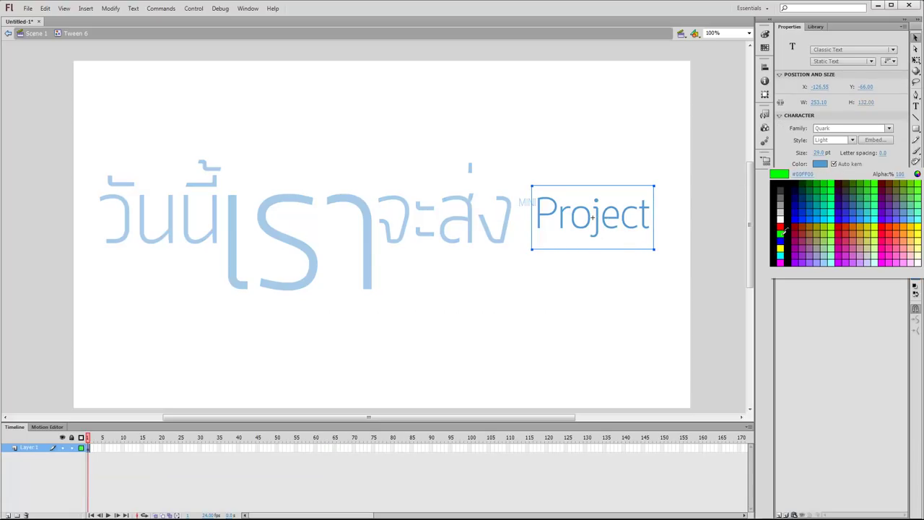
click(787, 221)
double_click(671, 171)
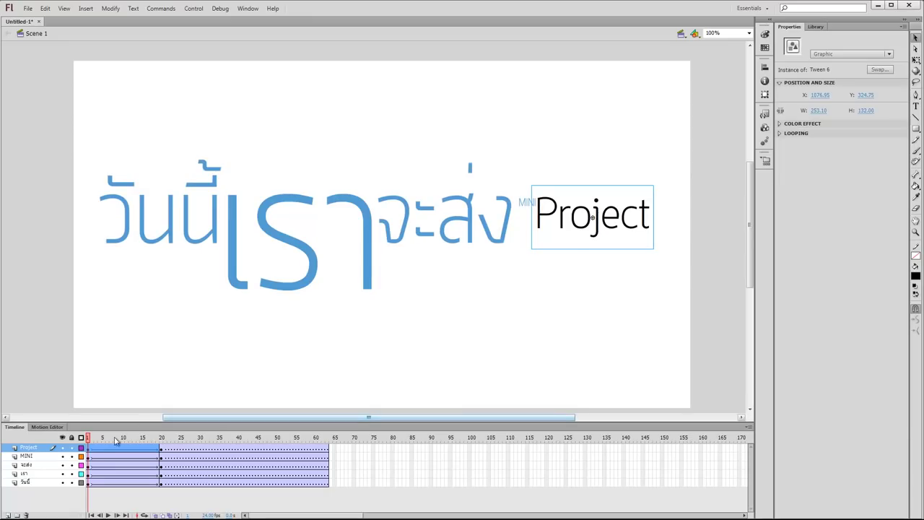
Preview the colour change along the tween and clear the keyframes at frame 20 on all five layers
drag(87, 438, 165, 452)
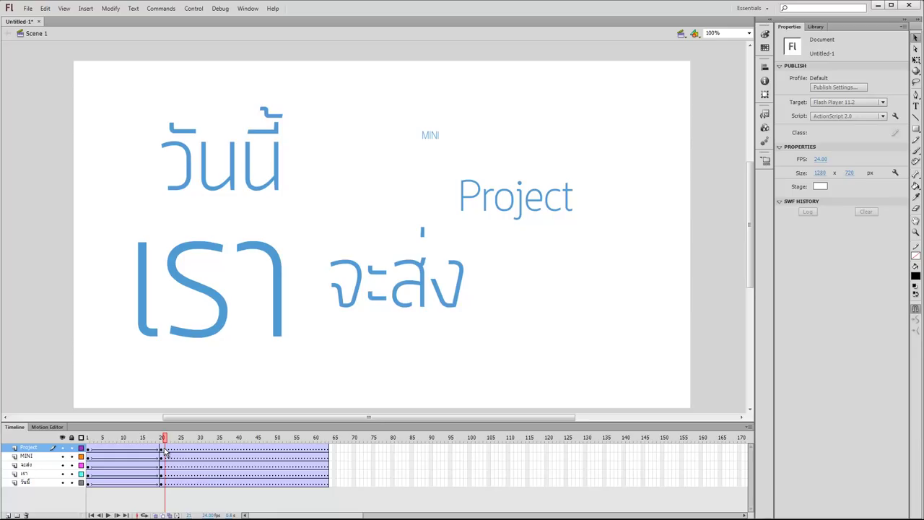
drag(162, 449, 105, 488)
right_click(127, 473)
click(162, 296)
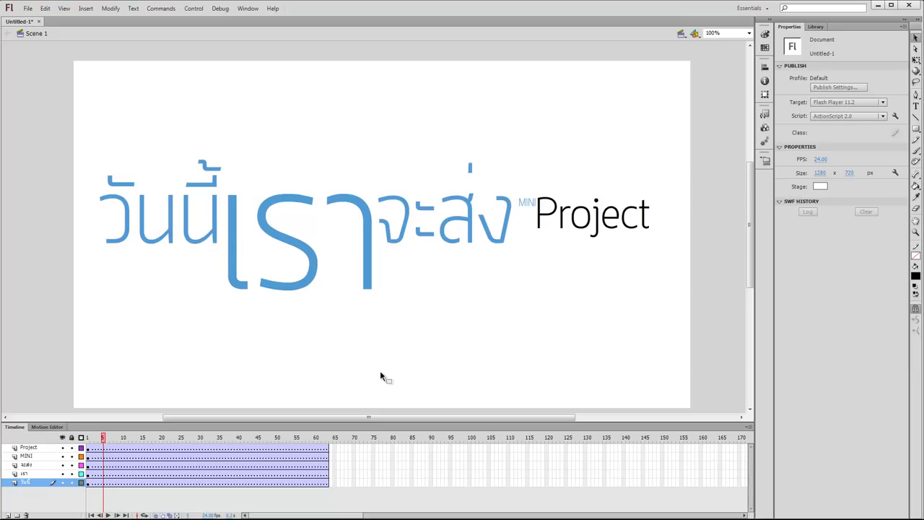
Insert a blank keyframe on the Project layer at frame 27 and remove the tween that follows it
click(189, 452)
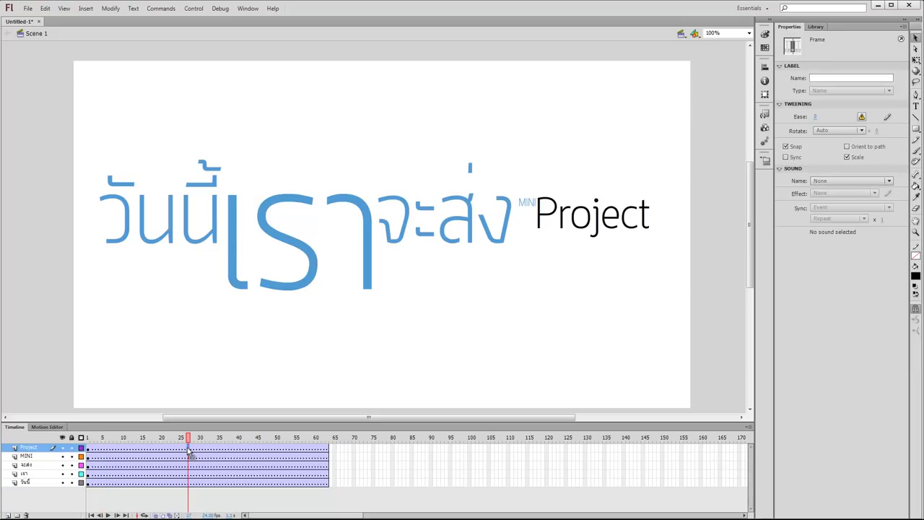
right_click(192, 452)
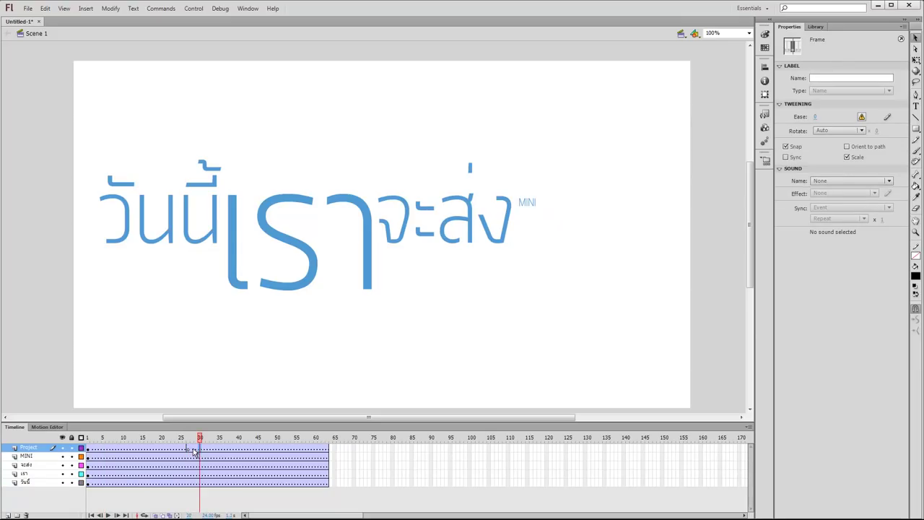
click(238, 195)
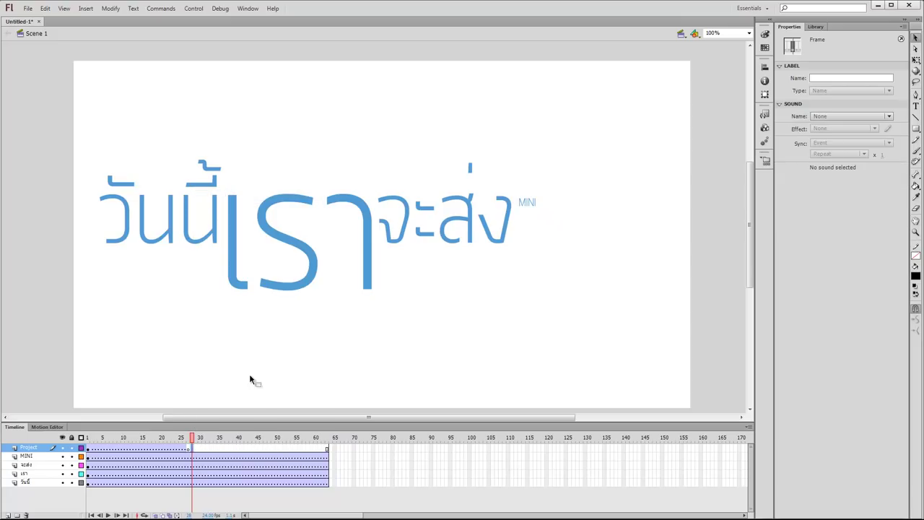
Paint a freehand black brush line around the MINI text on the Project layer's blank span and preview those frames
click(230, 446)
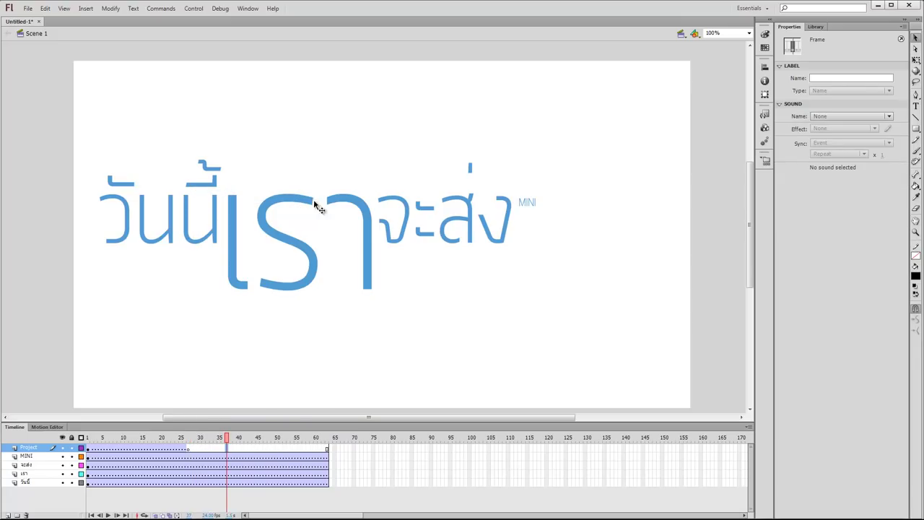
key(b)
mouse_move(545, 281)
mouse_down()
mouse_move(580, 220)
mouse_move(484, 322)
mouse_move(408, 190)
mouse_move(495, 214)
mouse_up()
drag(172, 444, 296, 451)
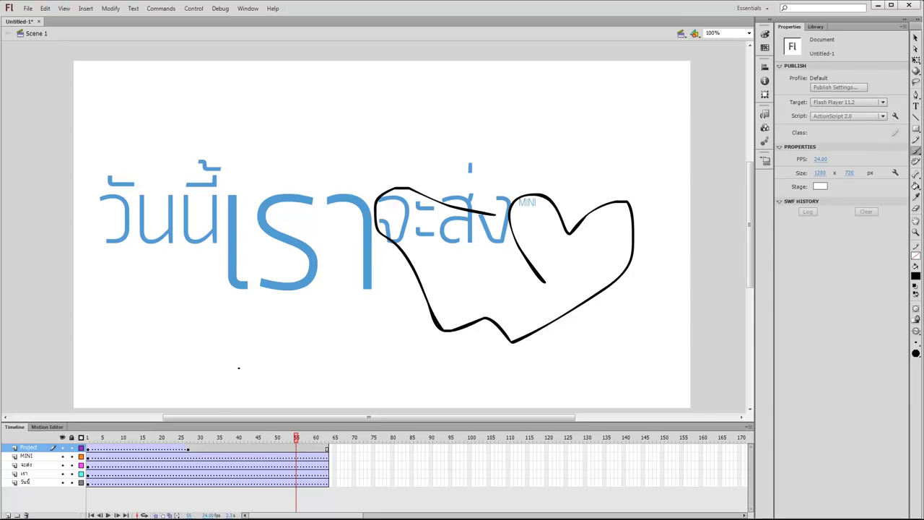
Remove the brush line and the blank keyframe at frame 27 from the Project layer, and return to frame 1
click(204, 451)
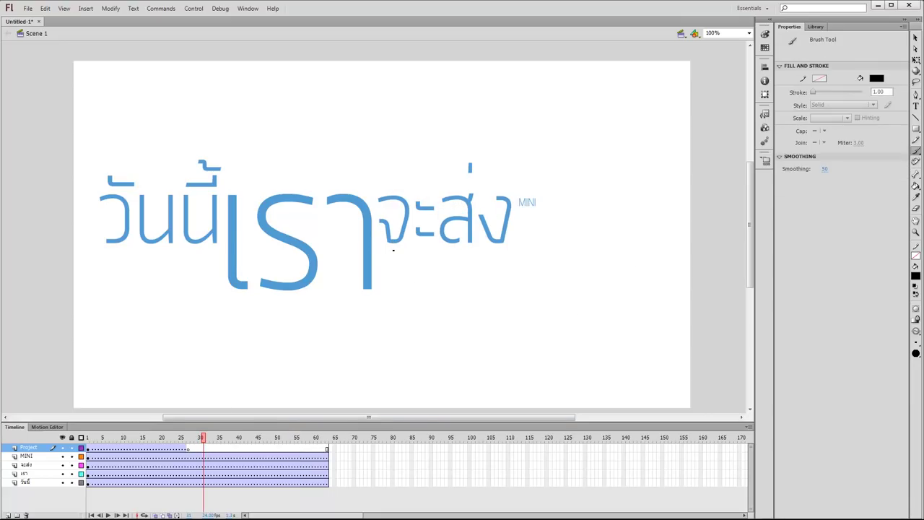
right_click(189, 447)
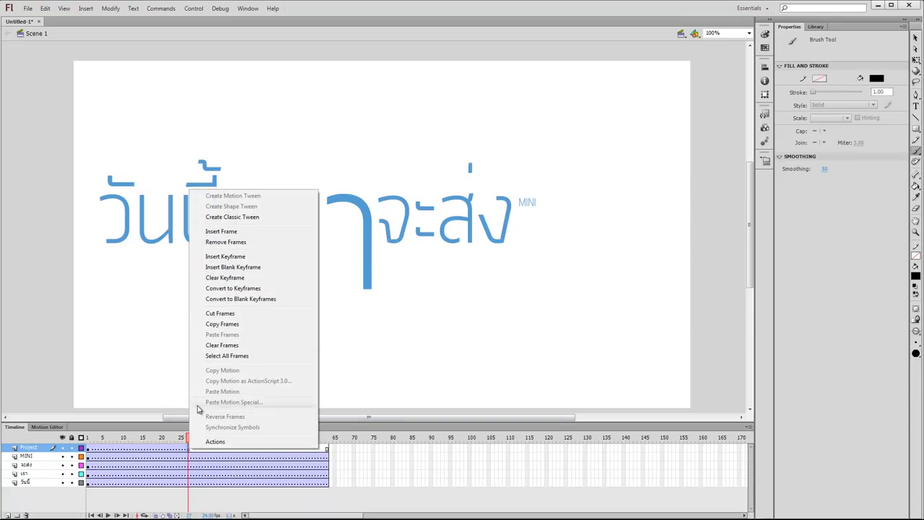
click(241, 277)
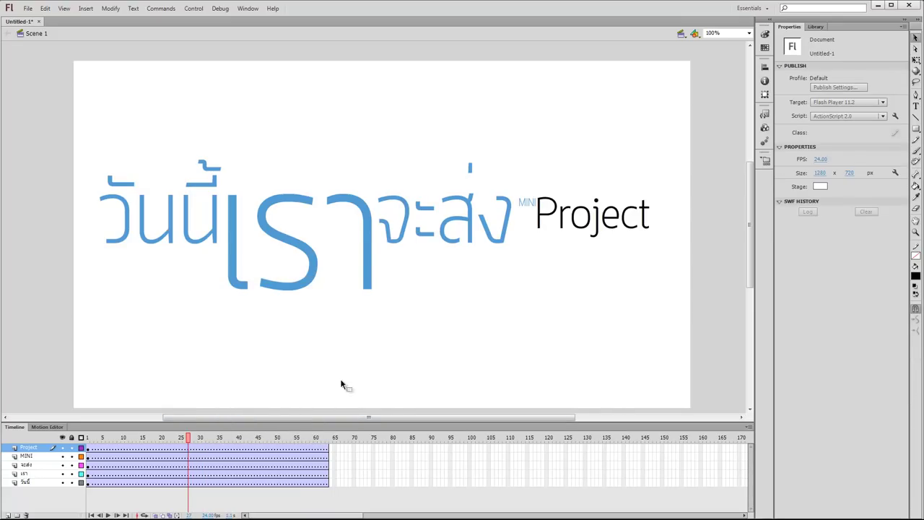
drag(161, 438, 87, 442)
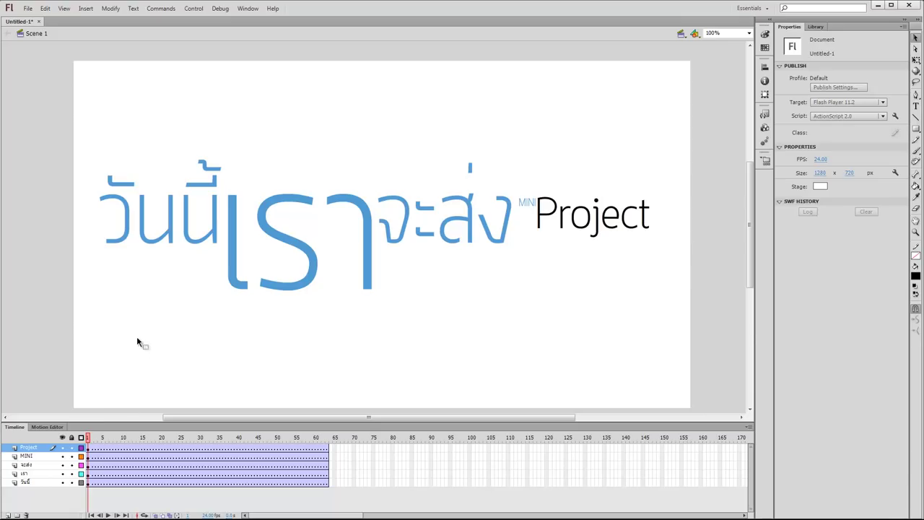
drag(145, 159, 635, 309)
click(622, 325)
key(ctrl+a)
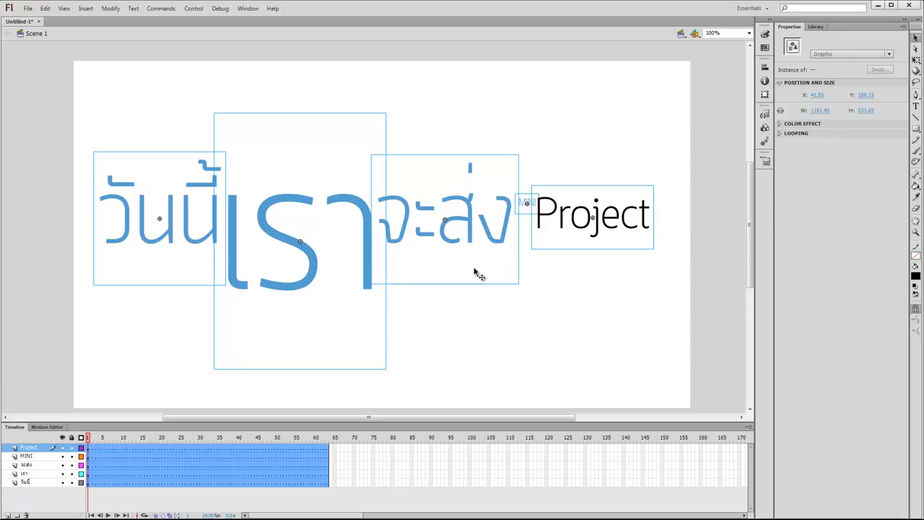
click(515, 336)
drag(573, 150, 105, 375)
click(167, 498)
Insert keyframes at frames 5 and 10 on all five layers and enlarge the timeline area
drag(105, 449, 108, 499)
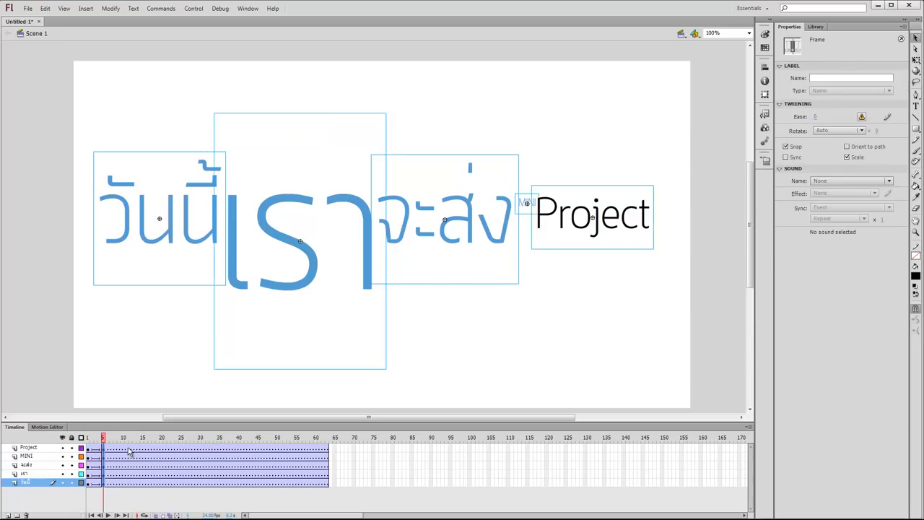
drag(124, 450, 124, 492)
drag(113, 438, 80, 441)
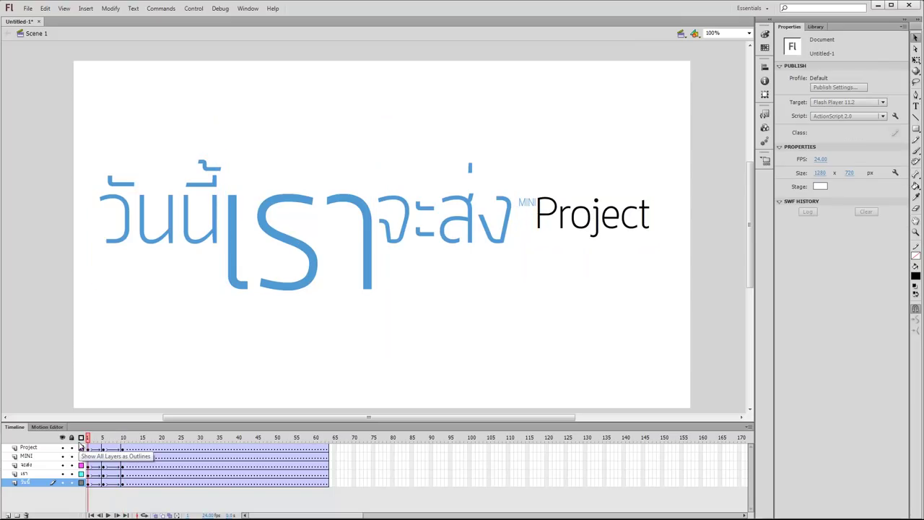
drag(101, 422, 101, 393)
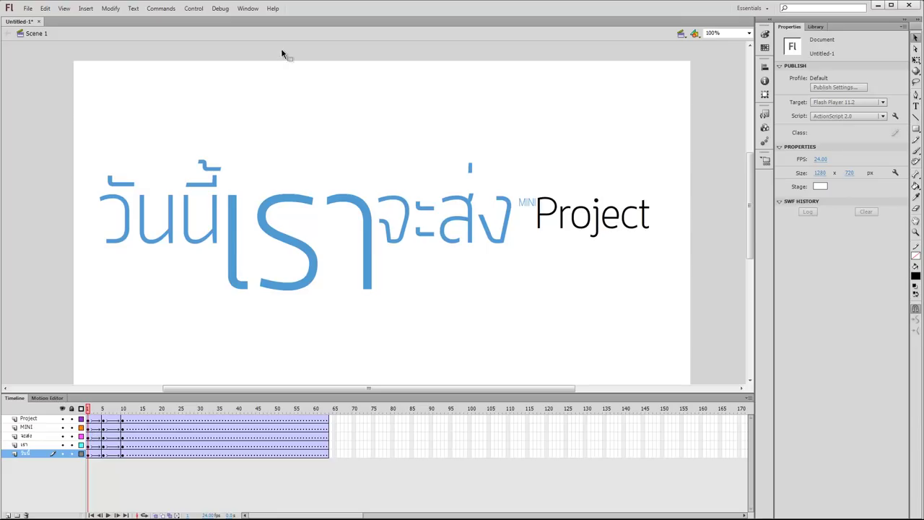
Shrink the word วันนี้ at frame 1 about its centre to about 14 px with Free Transform
drag(90, 411, 61, 422)
drag(119, 115, 179, 240)
key(q)
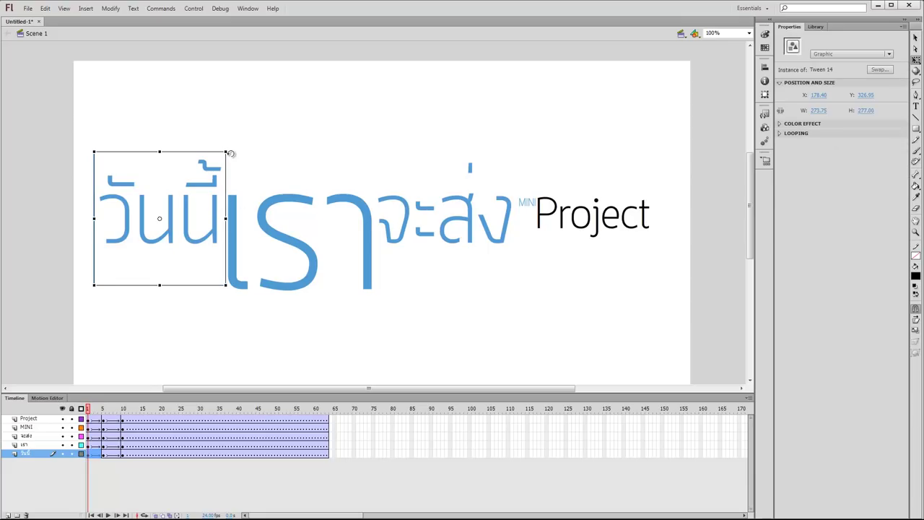
drag(98, 410, 86, 411)
click(244, 178)
click(230, 210)
click(163, 162)
click(192, 231)
drag(224, 152, 164, 211)
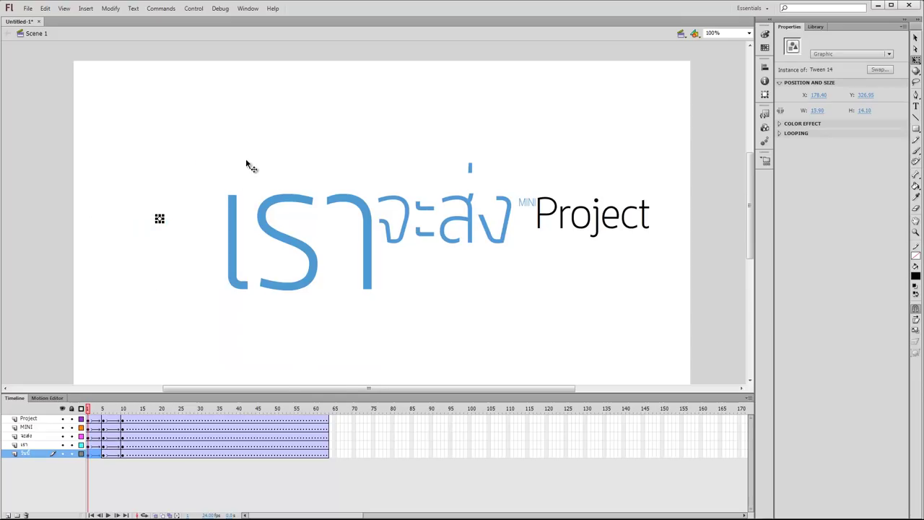
drag(241, 204, 286, 299)
key(ctrl+z)
key(ctrl+a)
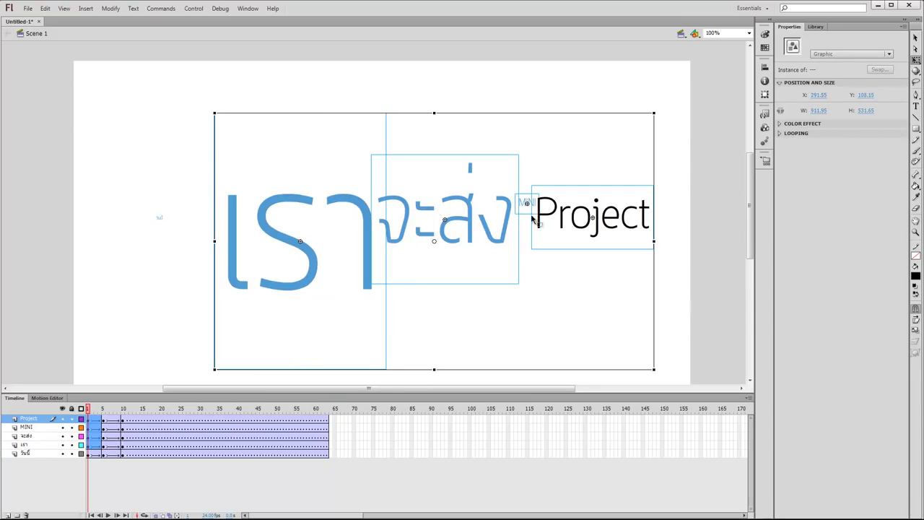
click(596, 325)
key(ctrl+y)
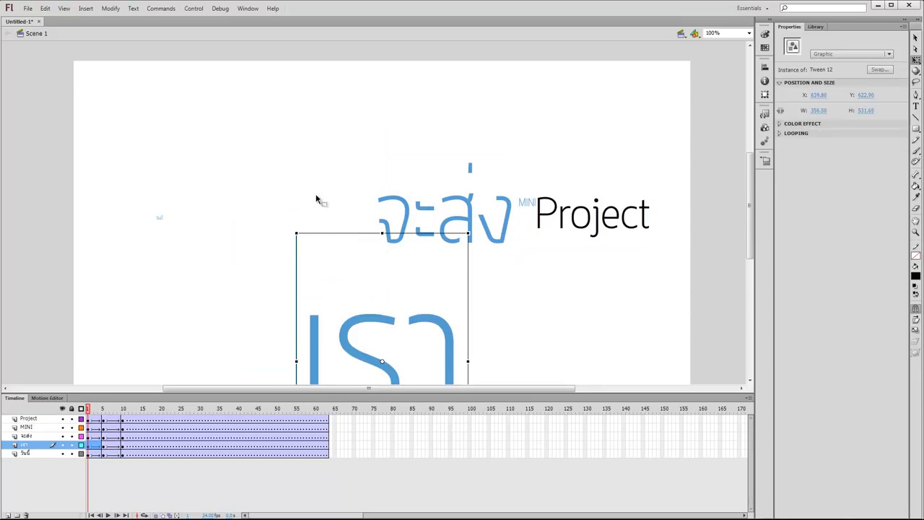
key(ctrl+z)
Shrink เรา, จะส่ง, MINI and Project at frame 1 to tiny sizes about their centres and preview the growth
drag(386, 115, 307, 232)
click(426, 189)
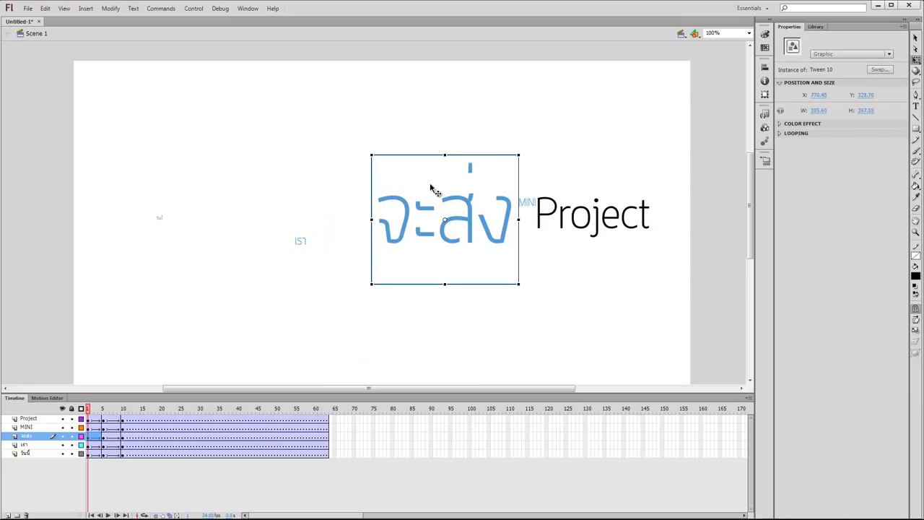
drag(518, 154, 450, 215)
click(527, 204)
drag(538, 194, 524, 203)
click(645, 220)
drag(654, 186, 592, 213)
click(342, 334)
key(Return)
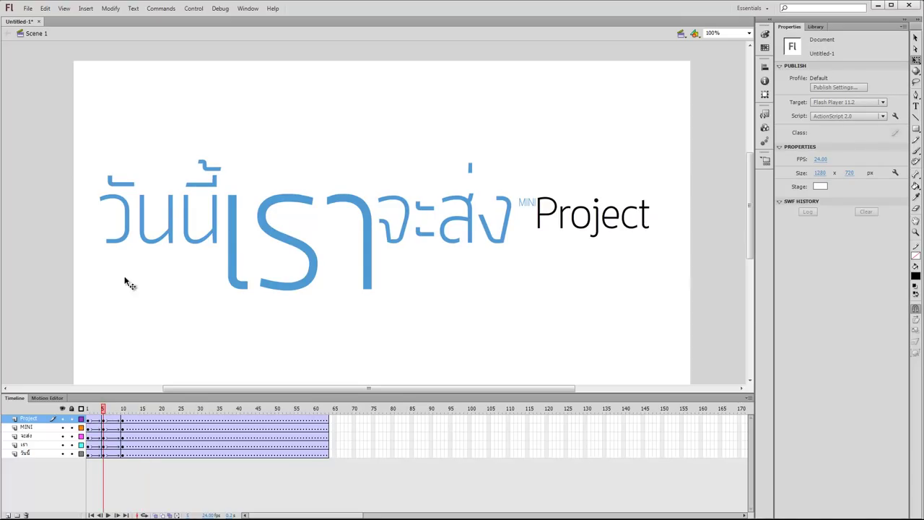
Enlarge the three Thai words slightly about their centres at frame 5, with เรา about 425 px wide
click(171, 211)
drag(226, 152, 241, 136)
drag(319, 149, 410, 94)
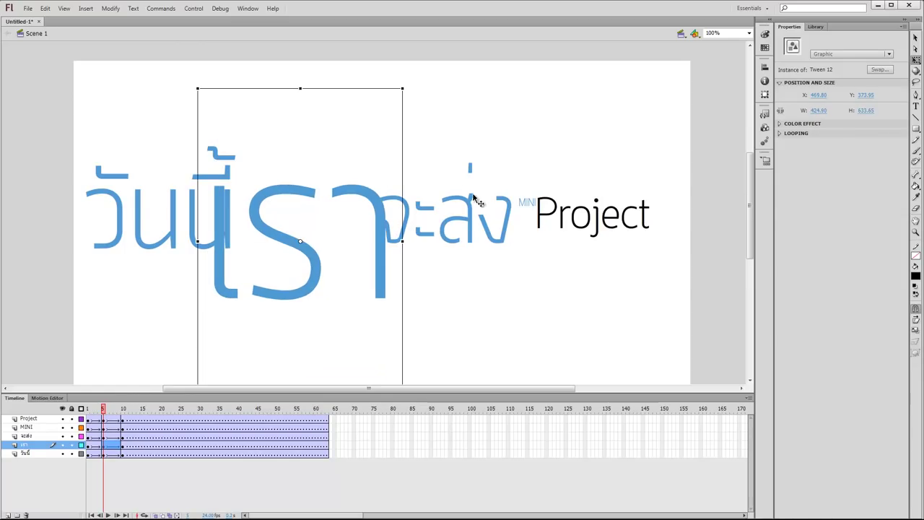
click(479, 202)
drag(519, 155, 532, 141)
click(558, 187)
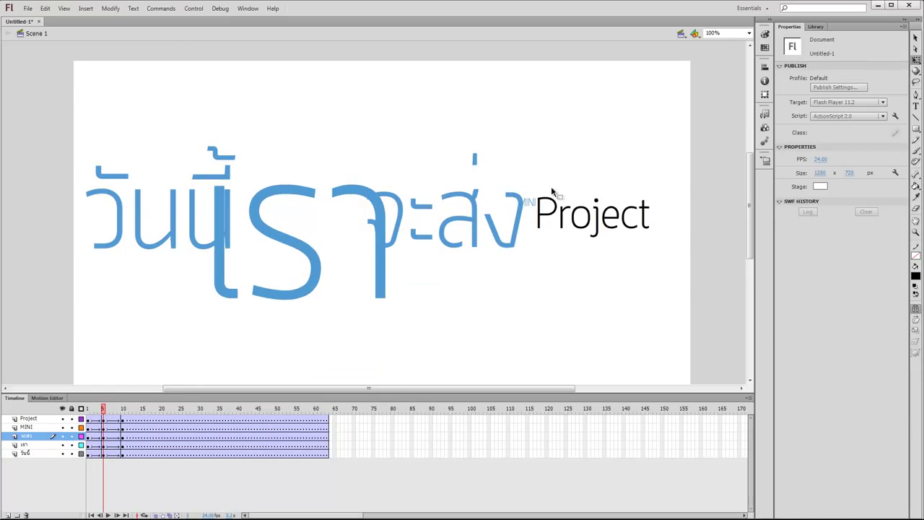
Enlarge MINI to about 129 px wide and Project slightly about their centres at frame 5
click(532, 207)
drag(544, 188, 568, 180)
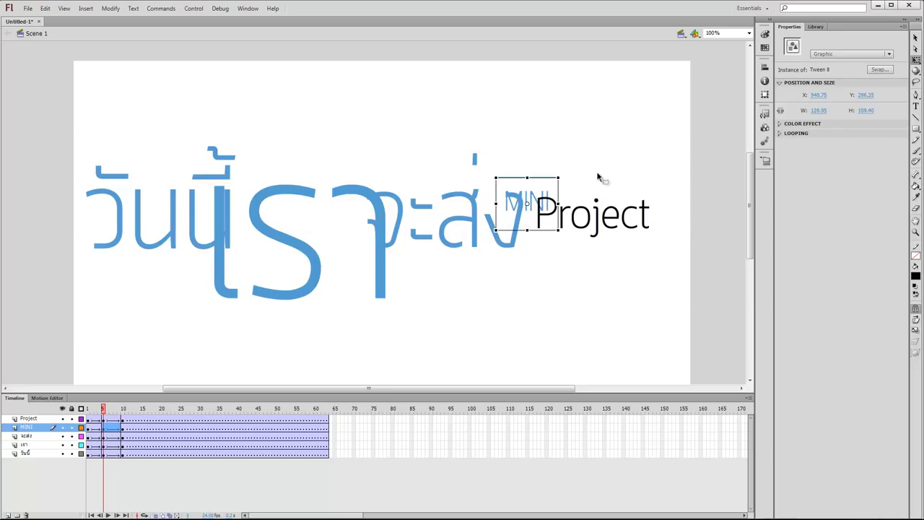
click(620, 213)
mouse_move(659, 181)
mouse_down()
mouse_move(676, 161)
mouse_move(674, 174)
mouse_up()
Preview the bouncing scale animation in the timeline and as a test movie
drag(96, 409, 56, 418)
key(Return)
key(Return)
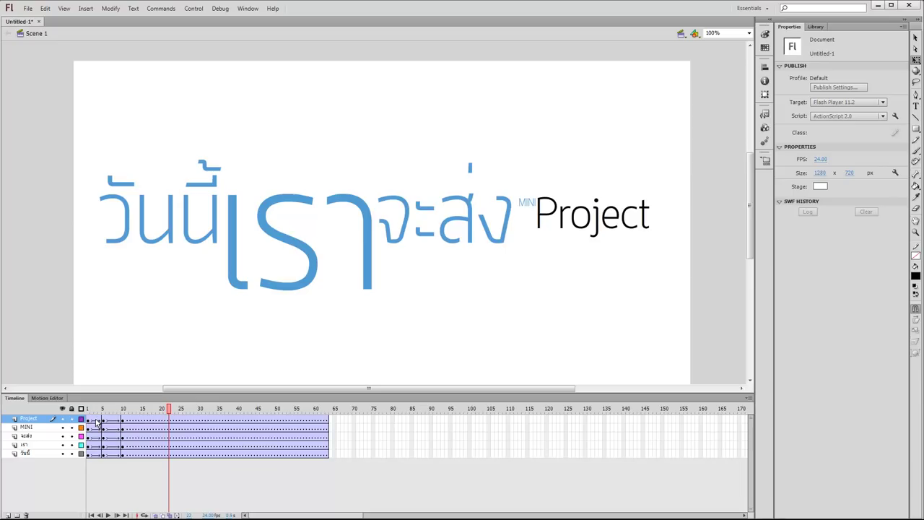
drag(97, 423, 100, 478)
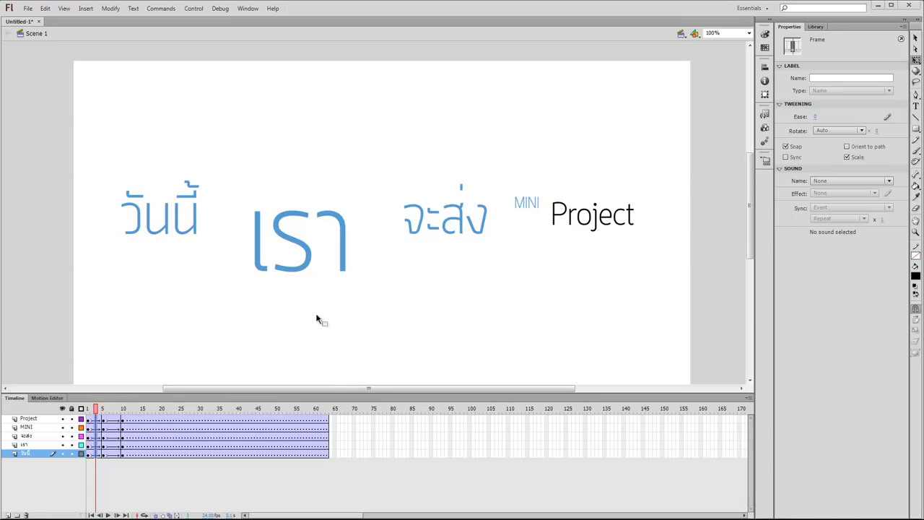
drag(97, 410, 77, 415)
key(Return)
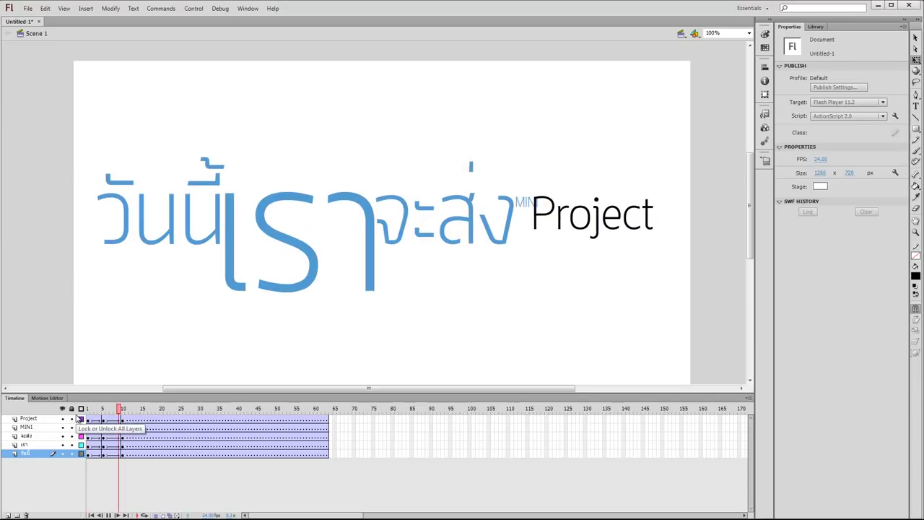
key(ctrl+Return)
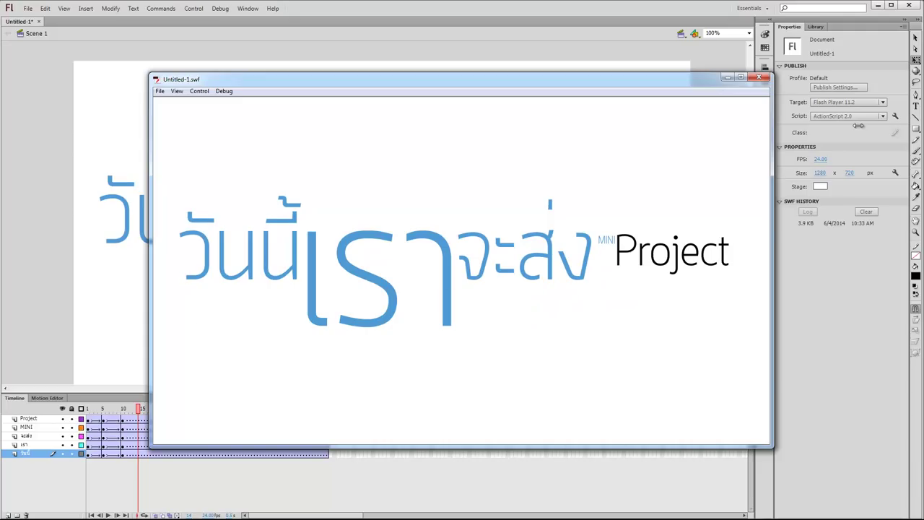
click(758, 76)
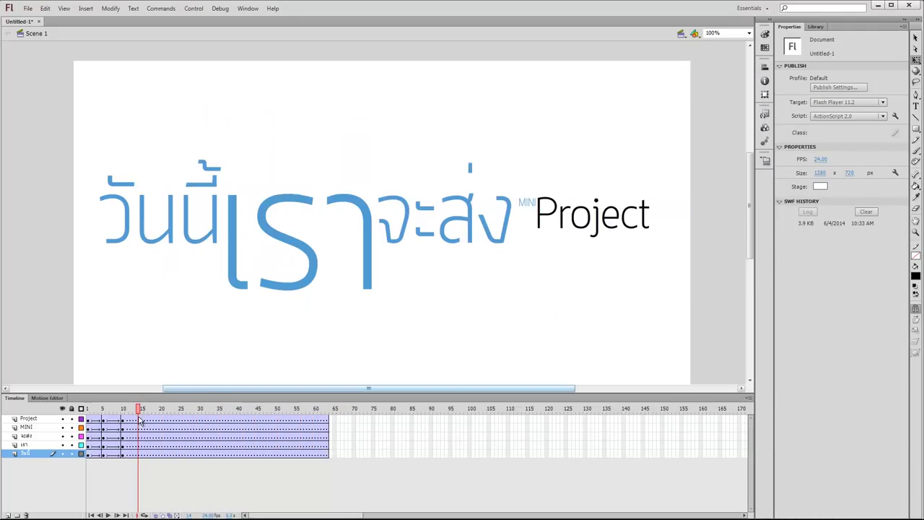
Set the ease of the first tween, between frames 1 and 5, to 100 out on all five layers
click(91, 410)
drag(94, 420, 98, 455)
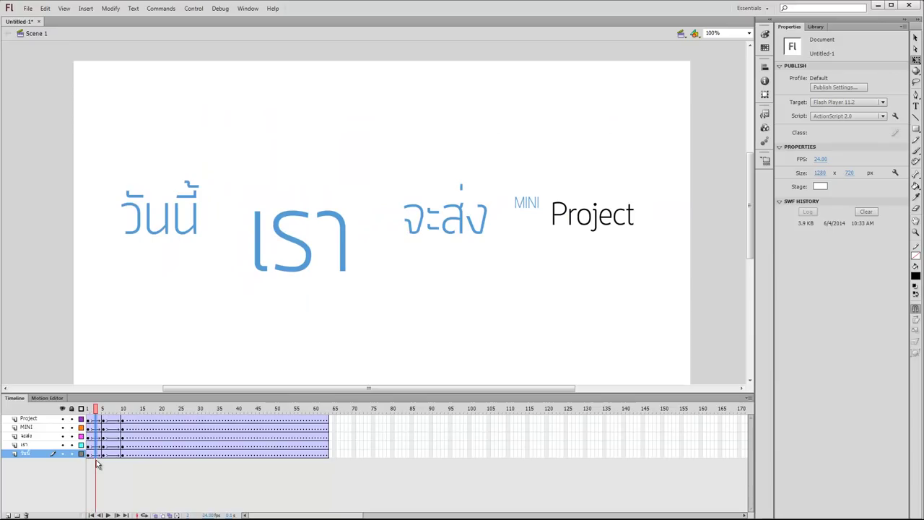
click(88, 428)
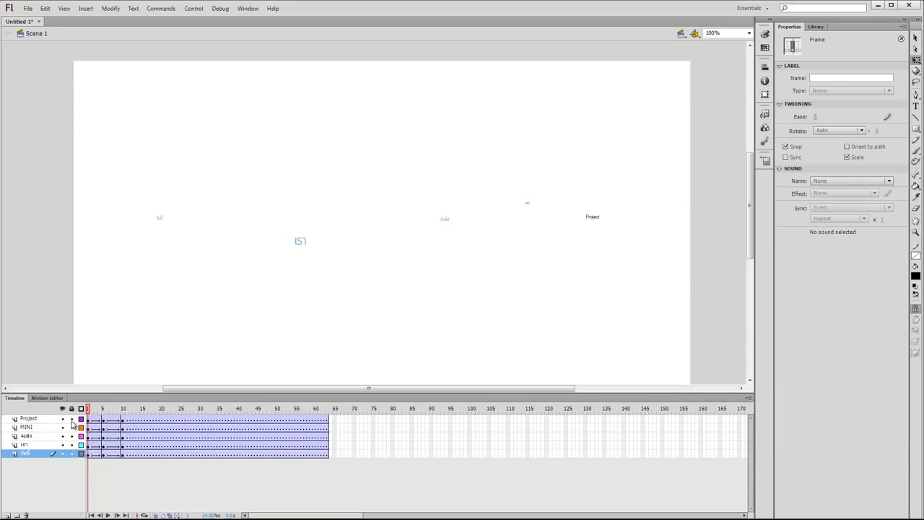
drag(88, 421, 97, 461)
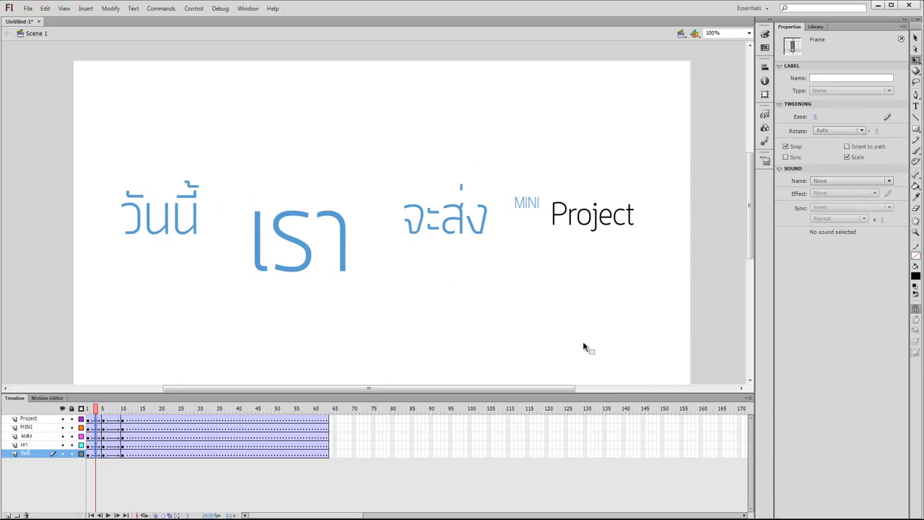
click(844, 132)
click(841, 129)
drag(814, 117, 921, 117)
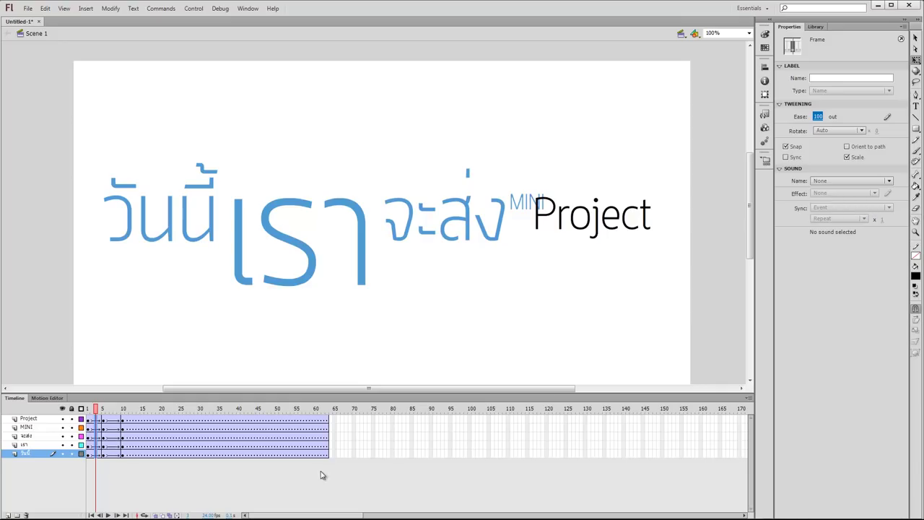
Lengthen both tweens on all five layers so their end keyframes fall at frames 9 and 19, and preview the slower animation
drag(96, 410, 86, 468)
key(Return)
key(F5)
drag(135, 422, 118, 451)
key(F5)
mouse_move(115, 409)
mouse_down()
mouse_move(56, 423)
mouse_move(93, 414)
mouse_move(119, 419)
mouse_move(87, 419)
mouse_move(109, 427)
mouse_move(155, 424)
mouse_move(120, 422)
mouse_up()
key(Return)
key(Return)
key(Return)
Set the ease of the second tween to -100 in on all five layers and play the animation as a test movie
click(141, 425)
drag(816, 117, 721, 147)
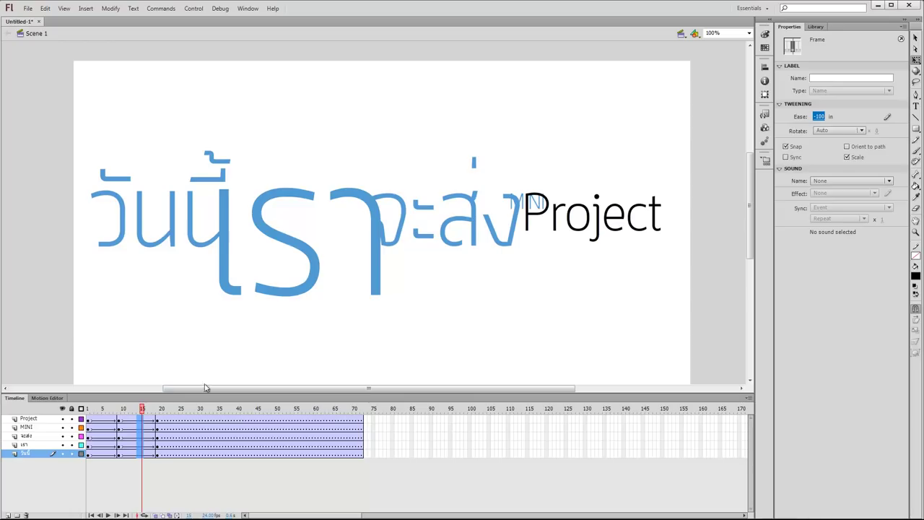
click(120, 410)
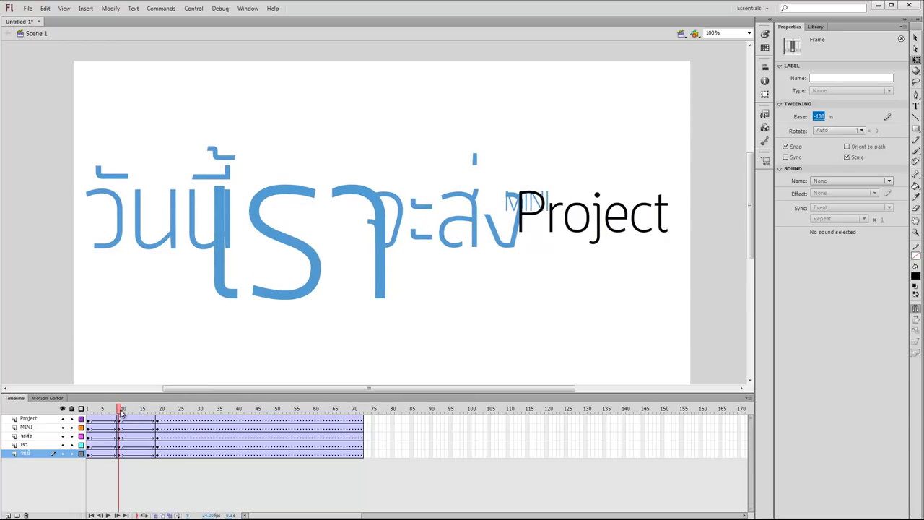
drag(120, 409, 45, 427)
key(Return)
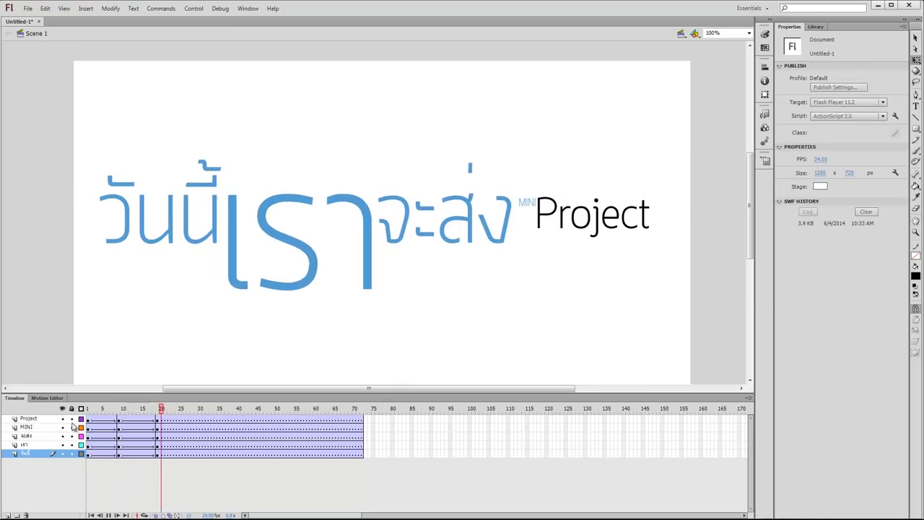
key(ctrl+Return)
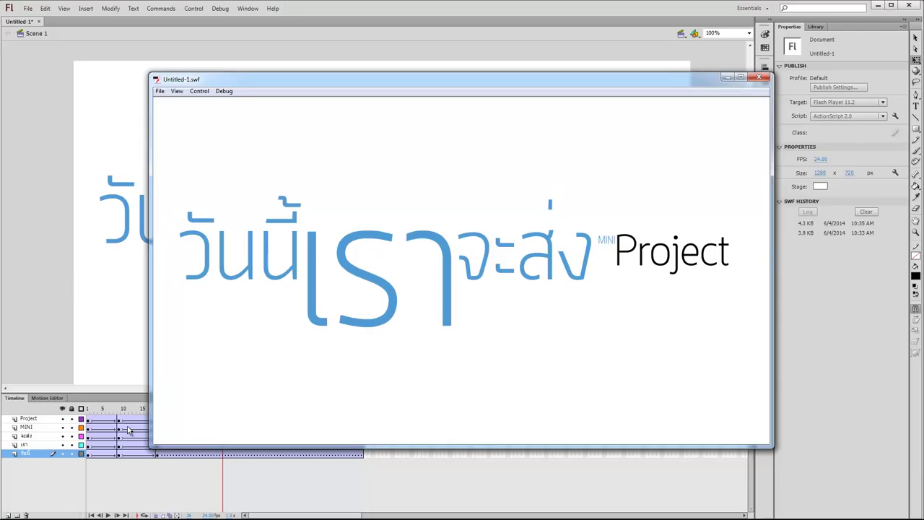
click(759, 77)
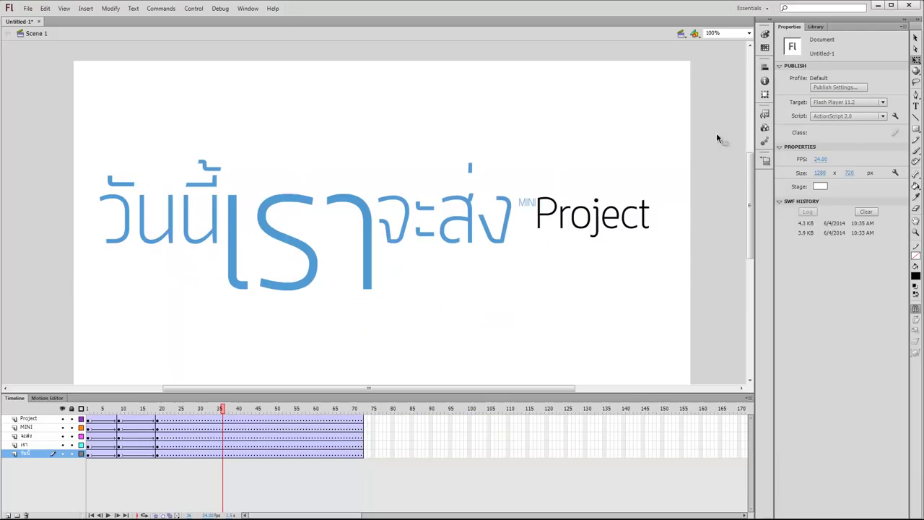
Move the keyframes at frames 9 and 19 on all five layers to frames 5 and 10, and preview the faster animation
drag(118, 419, 119, 458)
drag(119, 454, 104, 460)
drag(158, 419, 157, 456)
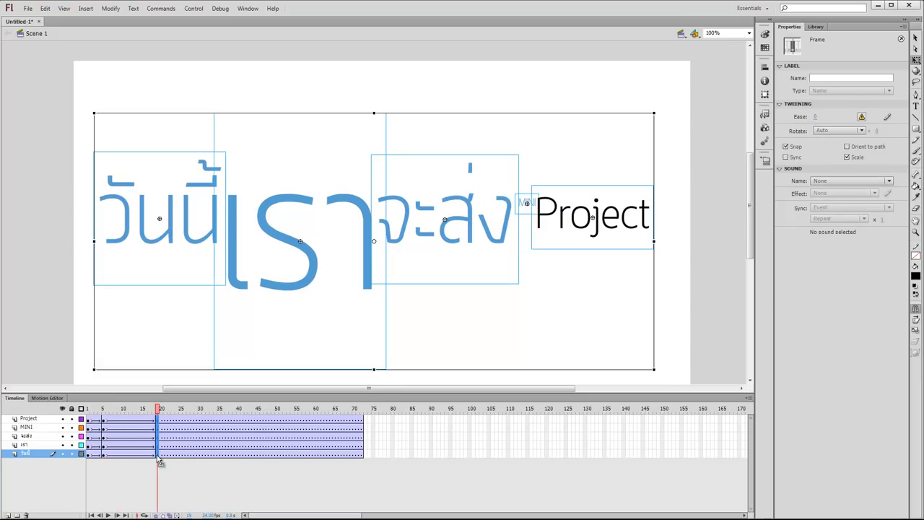
click(122, 455)
click(87, 408)
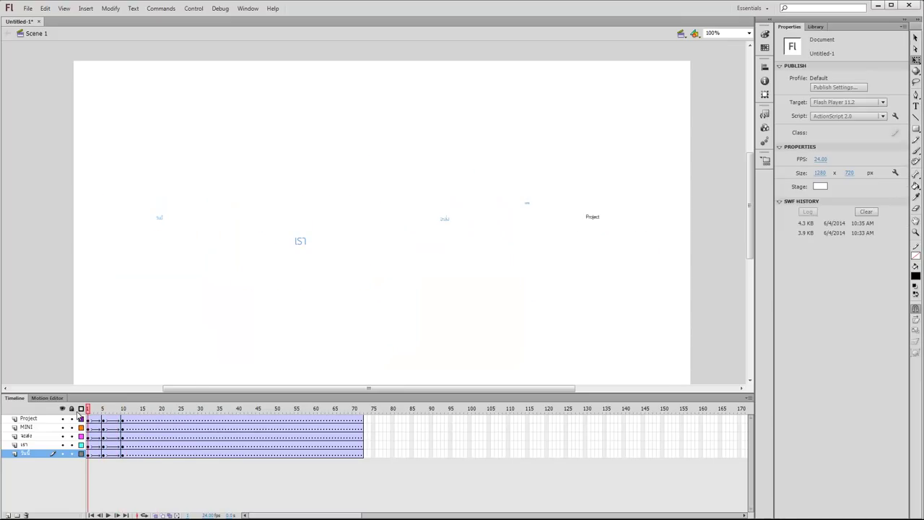
key(Return)
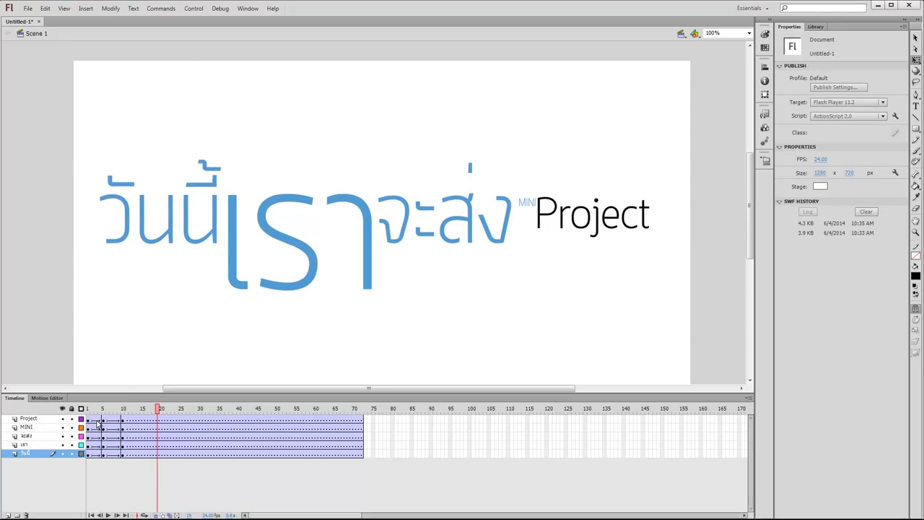
drag(108, 410, 164, 416)
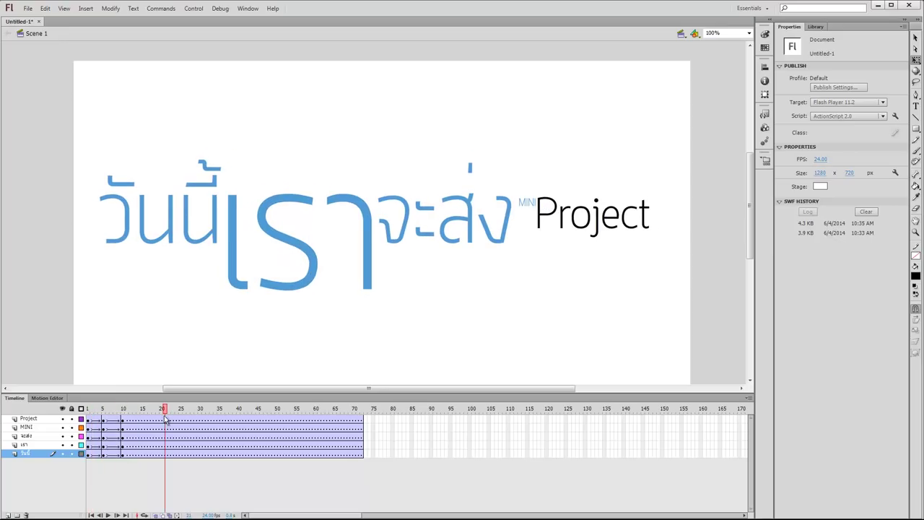
Stagger the five layers so the word animations start at frames 1, 5, 9, 13 and 17, and preview the timeline
drag(92, 423, 16, 413)
click(94, 433)
key(F5)
key(F5)
key(Return)
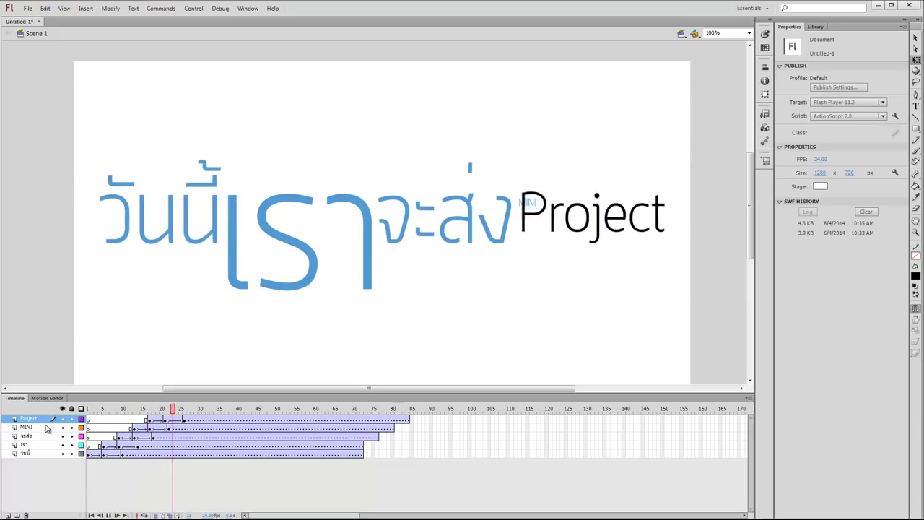
Extend all five layers to a common end at frame 97 and play the animation as a test movie
drag(426, 416, 459, 479)
key(F5)
key(ctrl+Return)
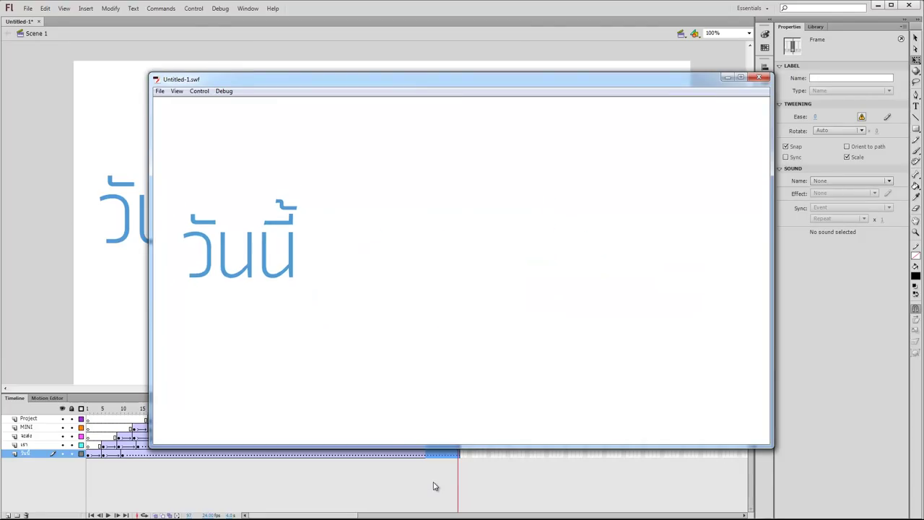
click(759, 77)
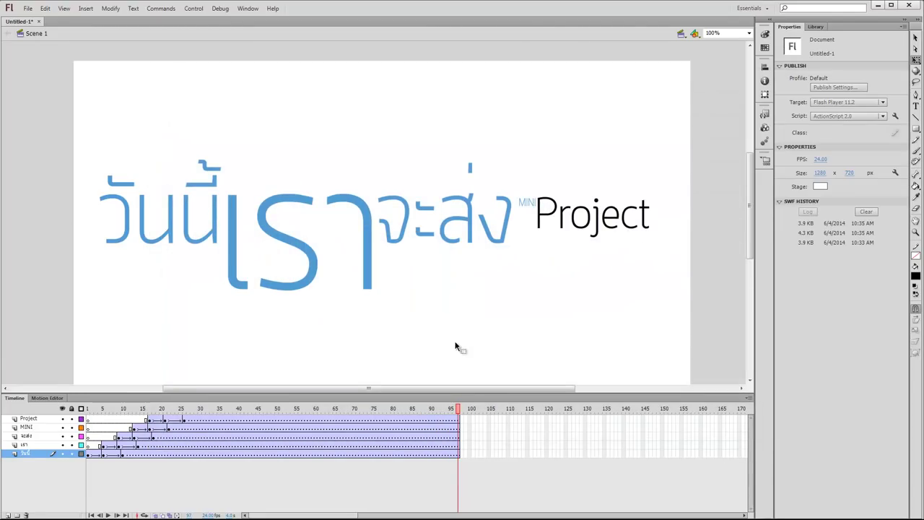
Create a new ActionScript 2.0 document at 550 × 400 px and 24 fps
key(ctrl+n)
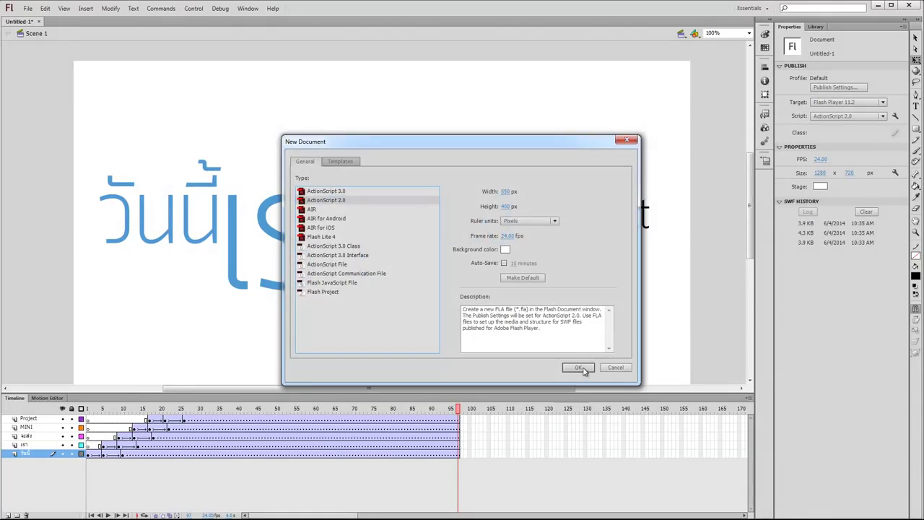
click(584, 367)
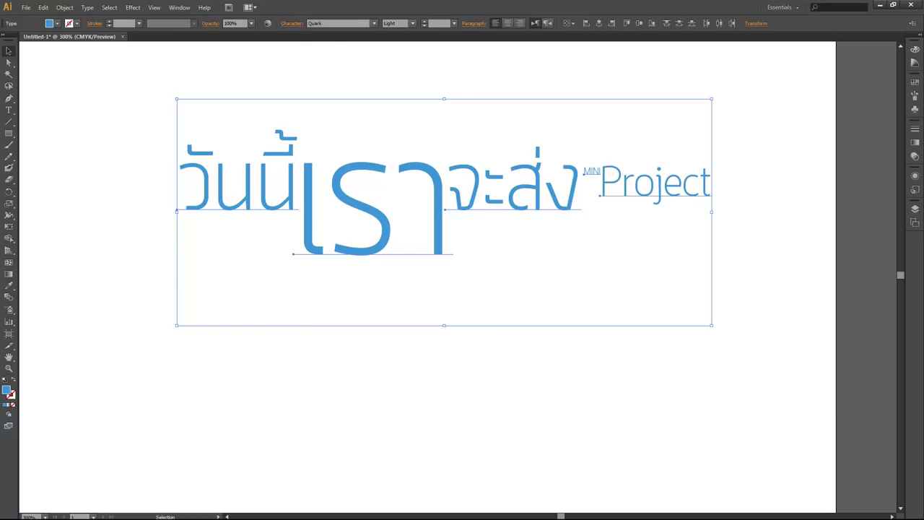
Switch to Illustrator and draw a large blue circle on the empty area below the phrase
click(381, 395)
scroll(385, 284, down, 3)
click(9, 133)
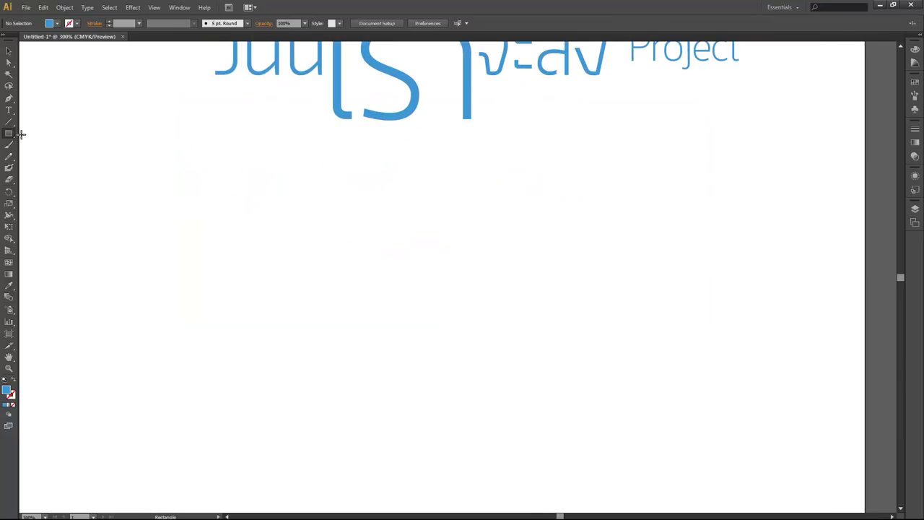
drag(12, 137, 62, 154)
drag(280, 211, 499, 428)
key(v)
drag(320, 343, 282, 292)
Draw a smaller circle about 23 mm across inside the blue circle and fill it with white
click(114, 195)
click(13, 135)
drag(260, 230, 352, 324)
key(v)
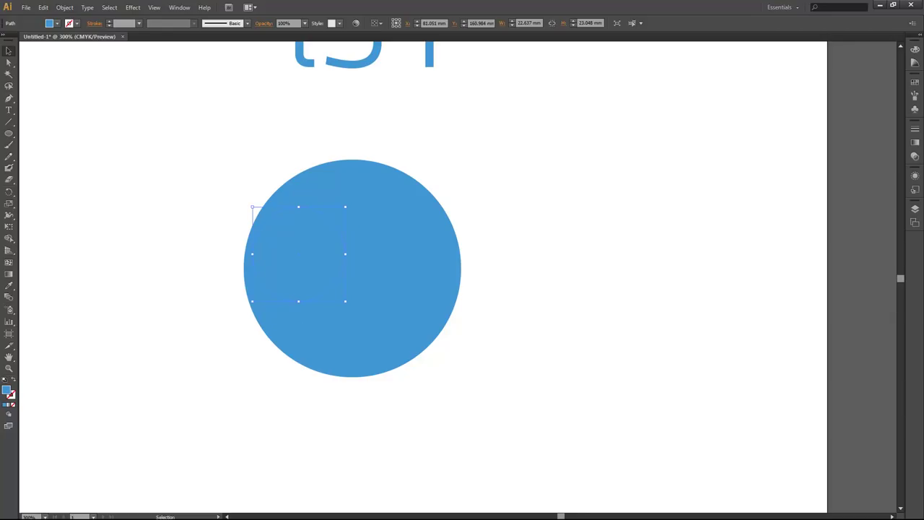
double_click(9, 391)
drag(348, 238, 327, 197)
click(562, 207)
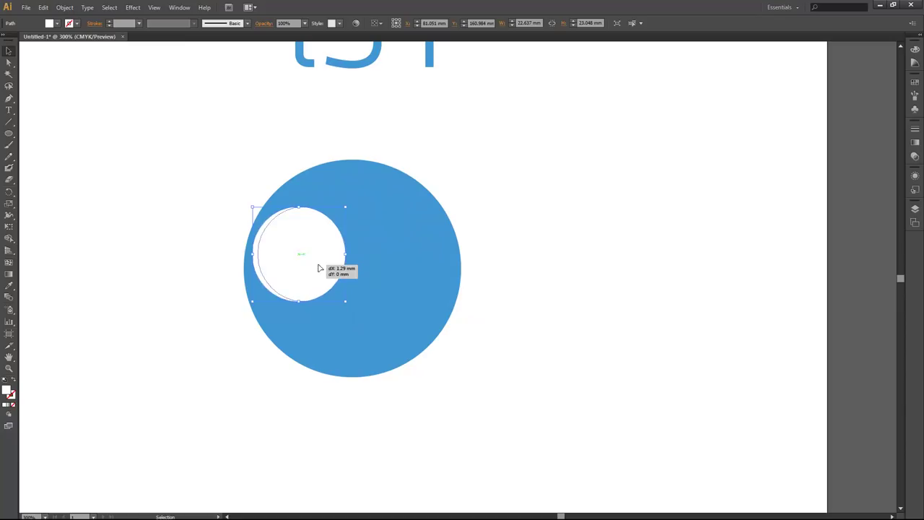
Enlarge the white circle to about 32 mm across and position it in the upper middle of the blue circle
drag(316, 268, 340, 267)
drag(371, 207, 412, 191)
drag(379, 244, 406, 244)
Make a black (000000) pupil about 13 mm across from a copy of the white circle and place it at the eye's centre
drag(379, 259, 521, 265)
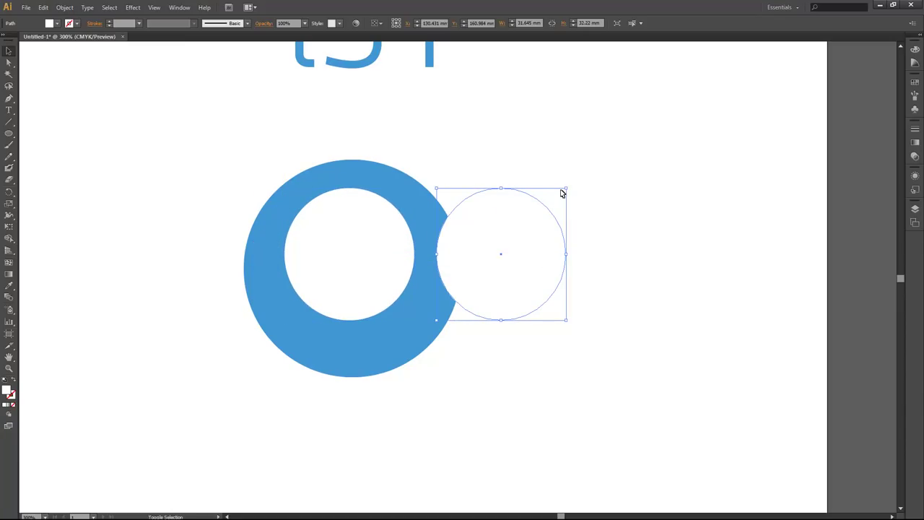
drag(565, 188, 529, 226)
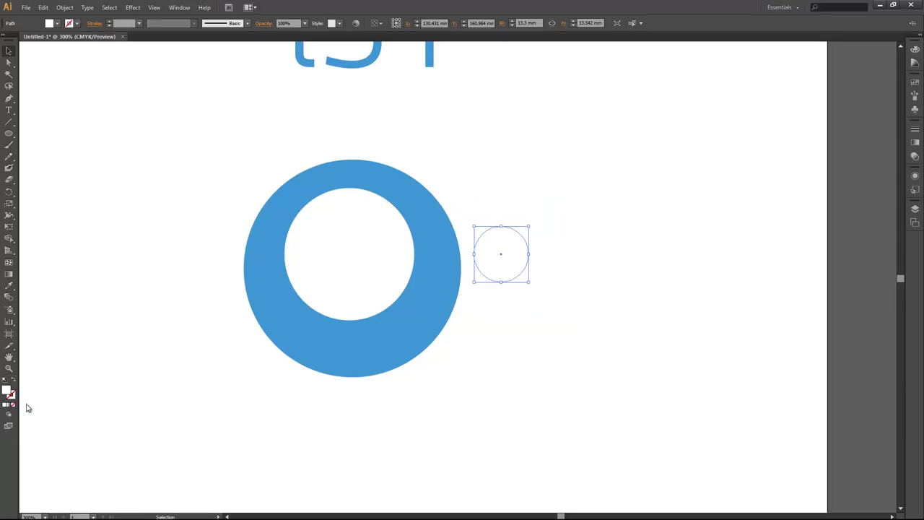
double_click(9, 392)
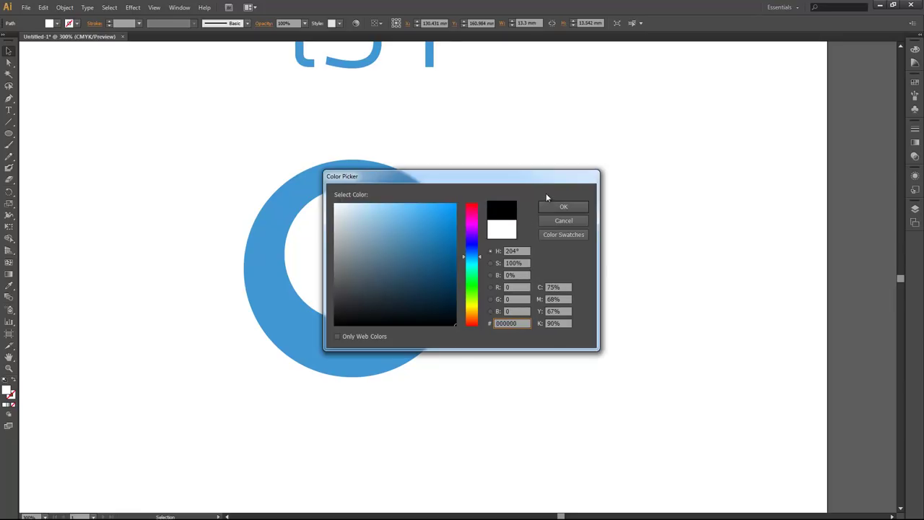
key(Return)
drag(501, 254, 351, 258)
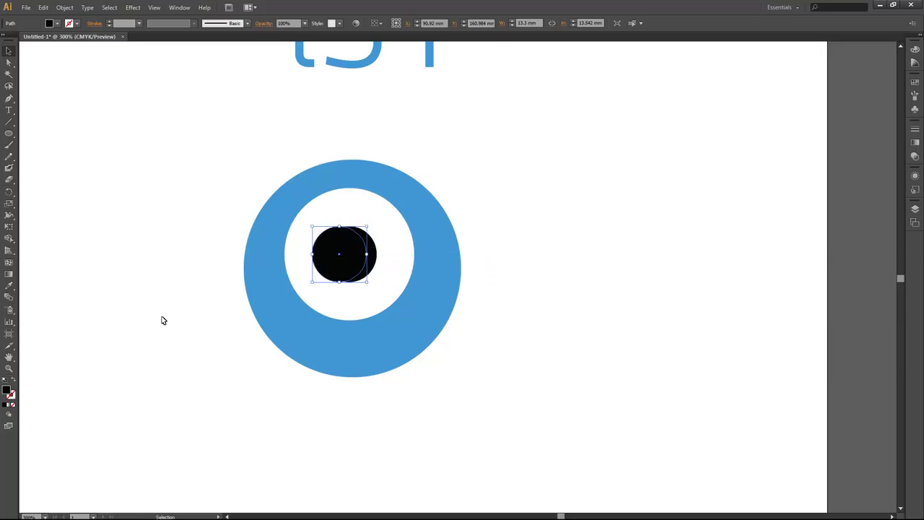
Add a smaller white highlight circle over the pupil's left side, made from a copy of the pupil, leaving a black crescent
key(i)
click(363, 295)
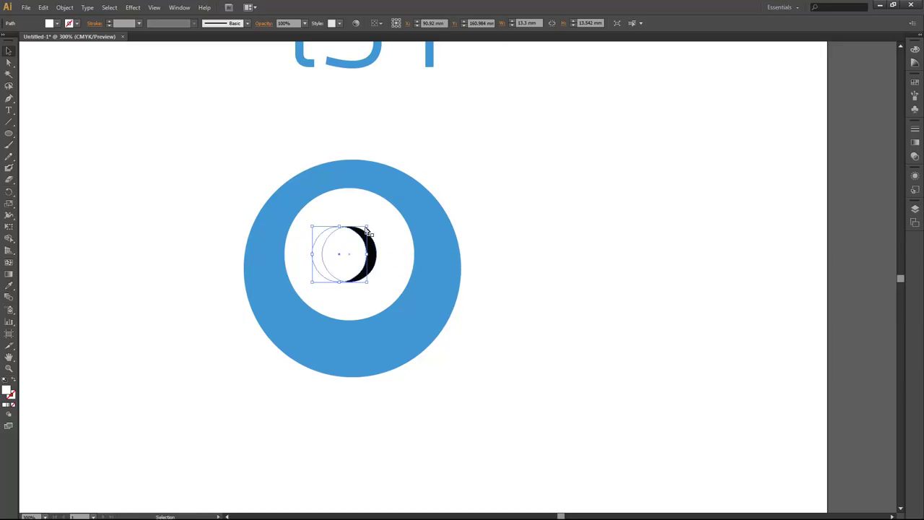
drag(366, 227, 338, 262)
click(504, 246)
click(506, 248)
drag(525, 186, 206, 423)
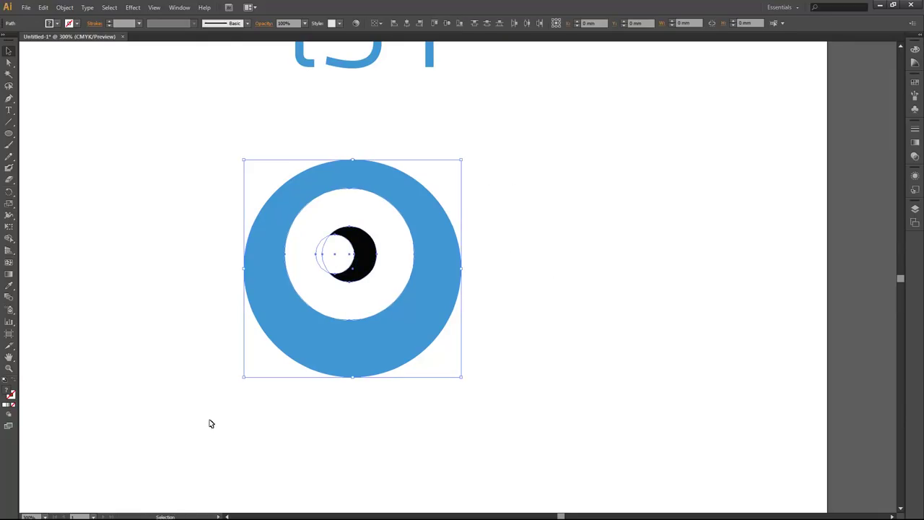
click(366, 441)
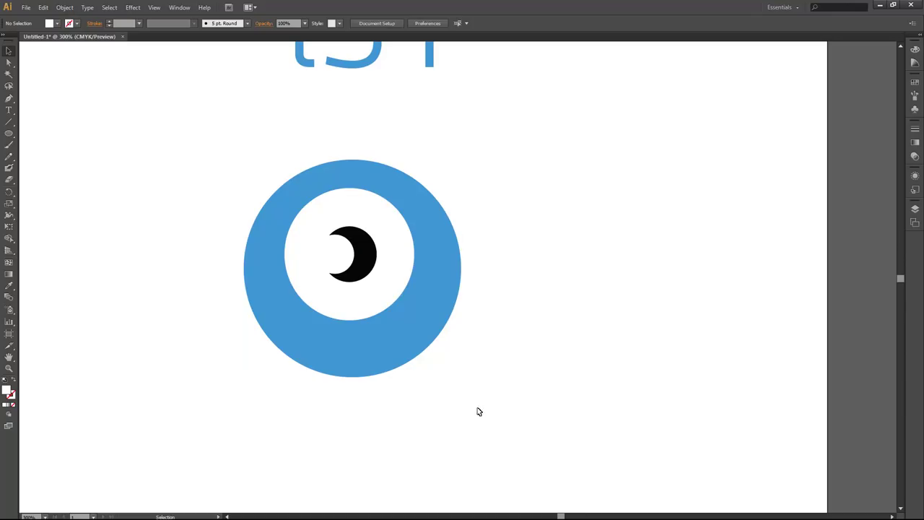
Group the black pupil with the white circle, and copy the whole eye into the new Flash document
click(363, 251)
shift+click(413, 259)
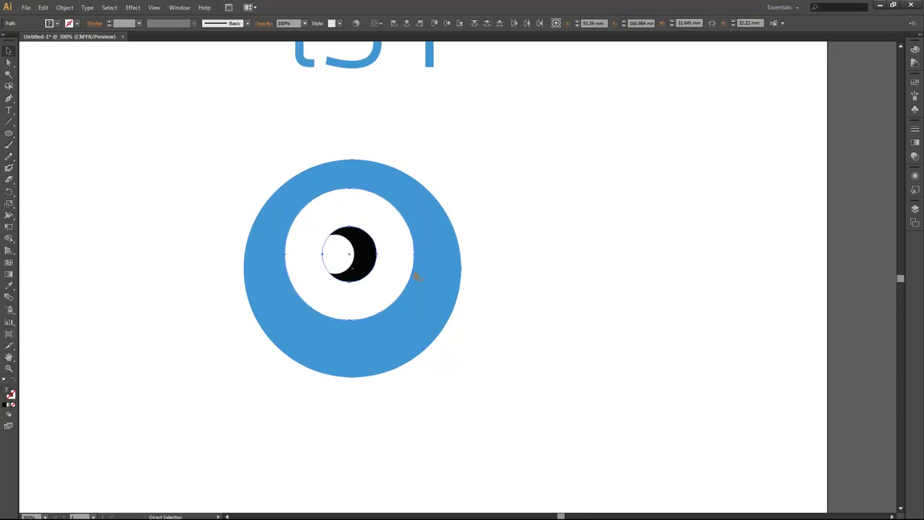
shift+click(431, 289)
key(a)
key(alt+Tab)
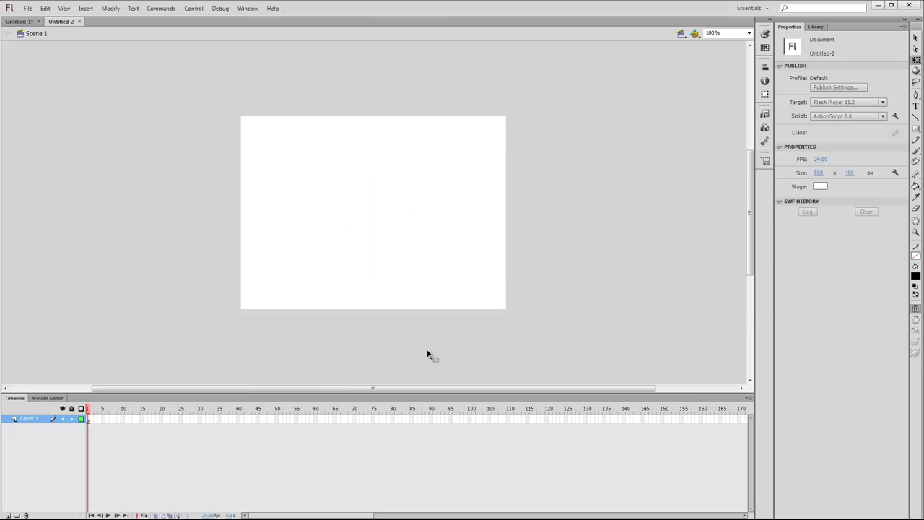
key(ctrl+v)
click(477, 291)
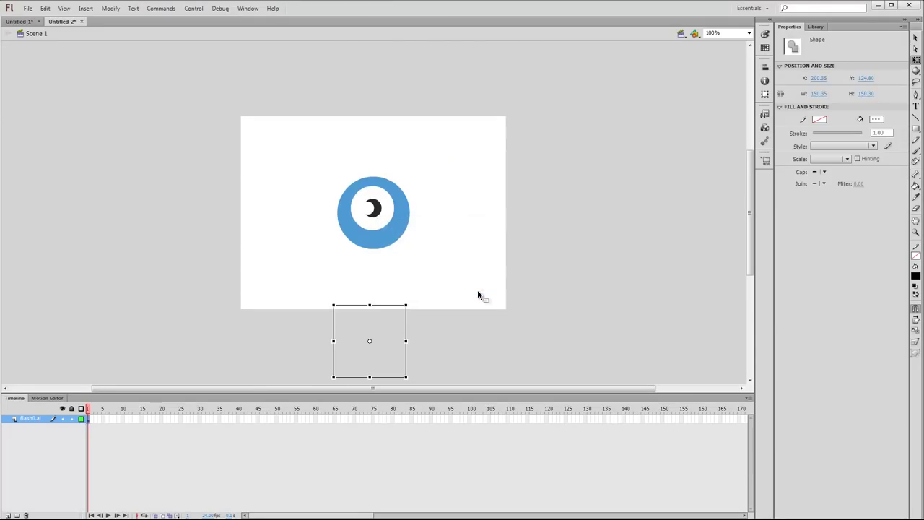
Enlarge the pasted eye to about 239 px across and distribute its parts to separate layers
key(ctrl+=)
key(q)
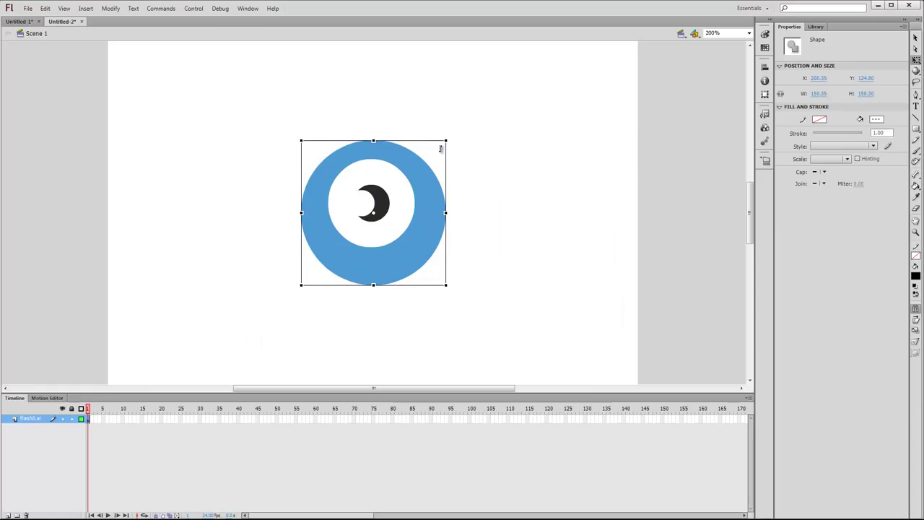
drag(445, 140, 492, 97)
click(542, 199)
click(311, 286)
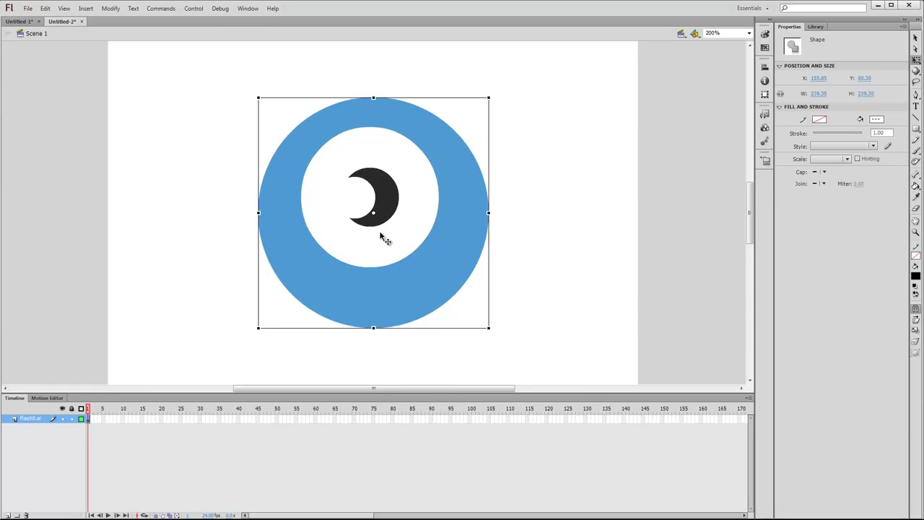
right_click(387, 225)
click(429, 399)
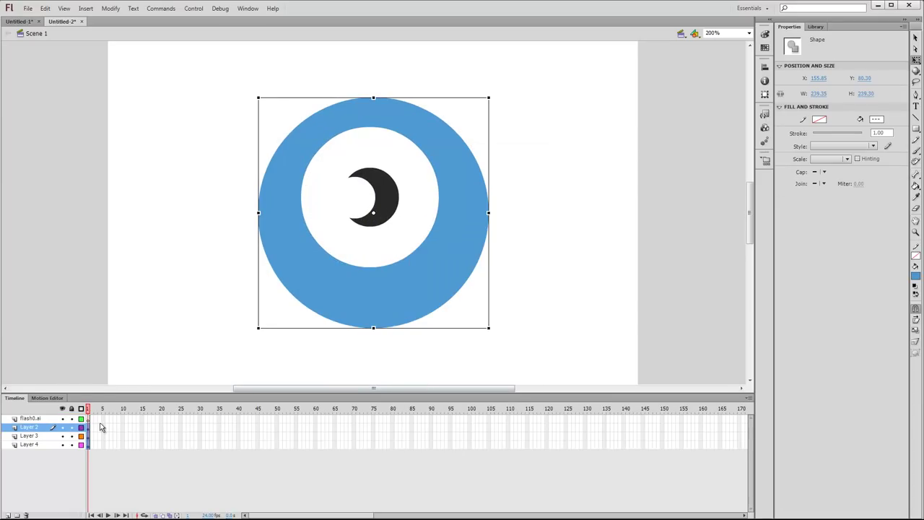
click(259, 342)
click(416, 217)
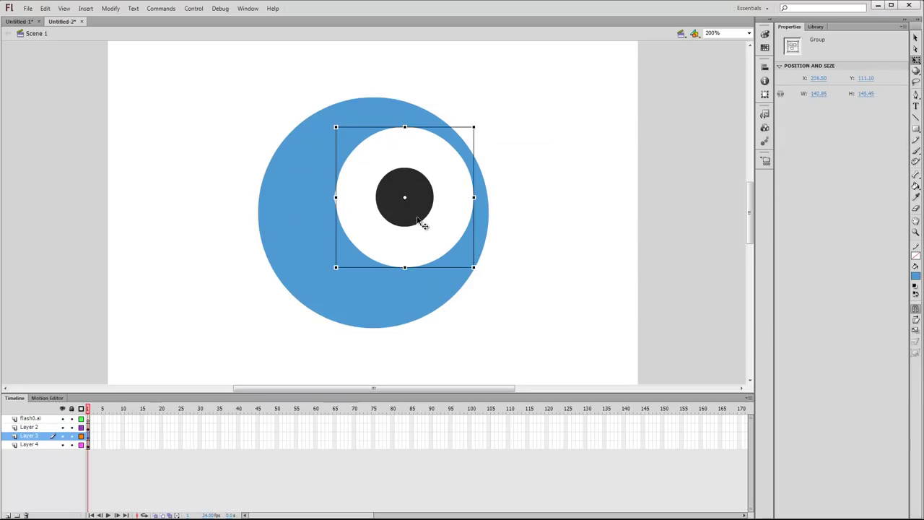
click(370, 206)
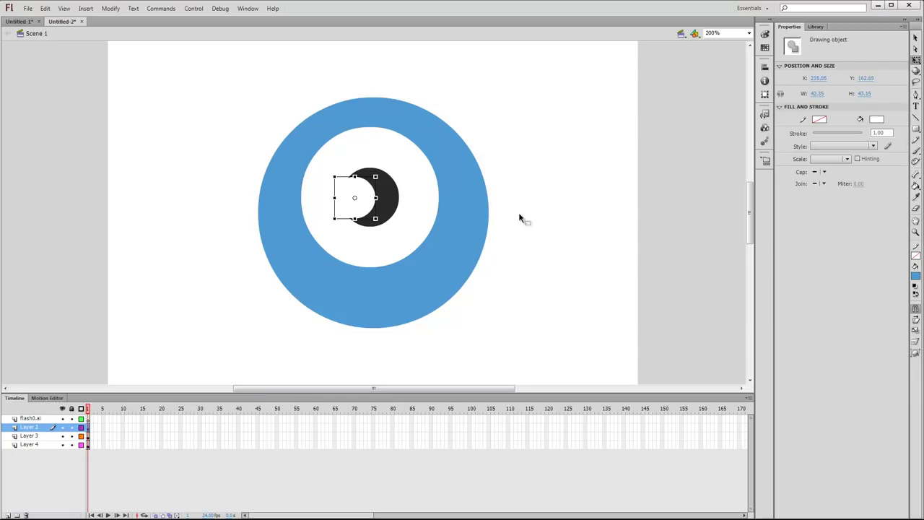
click(396, 204)
key(ctrl+z)
click(122, 377)
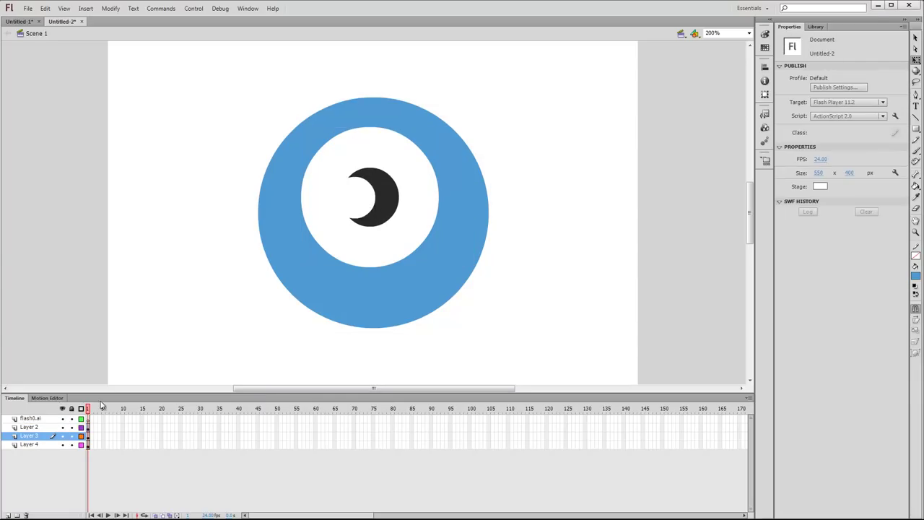
Convert the white circle, pupil and highlight together into one graphic symbol named Symbol 1
click(91, 437)
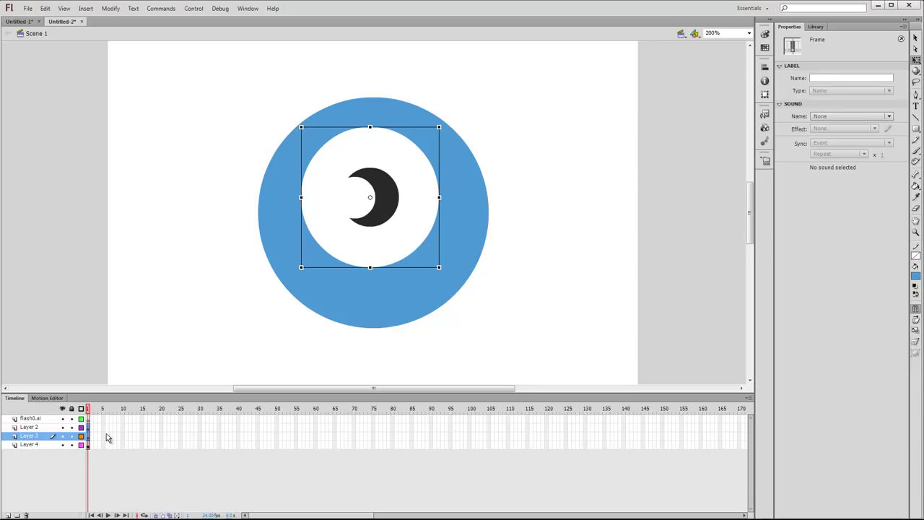
key(F8)
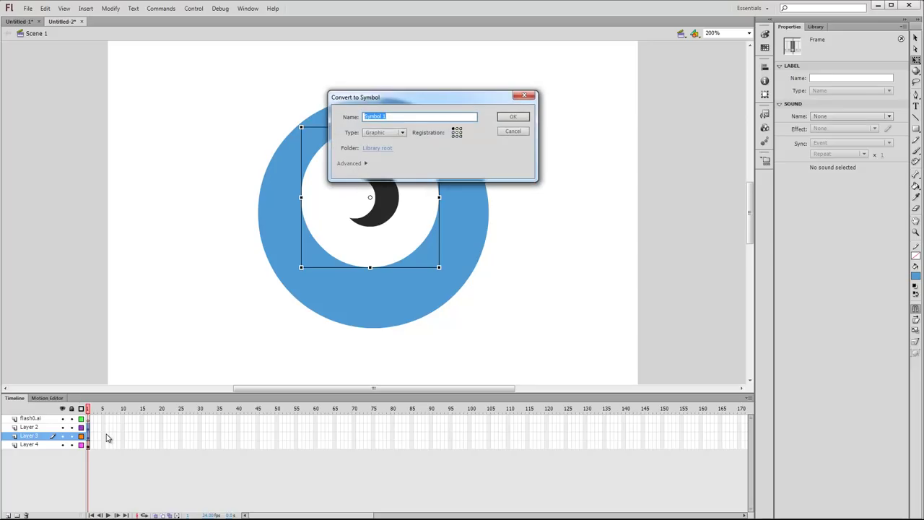
key(Return)
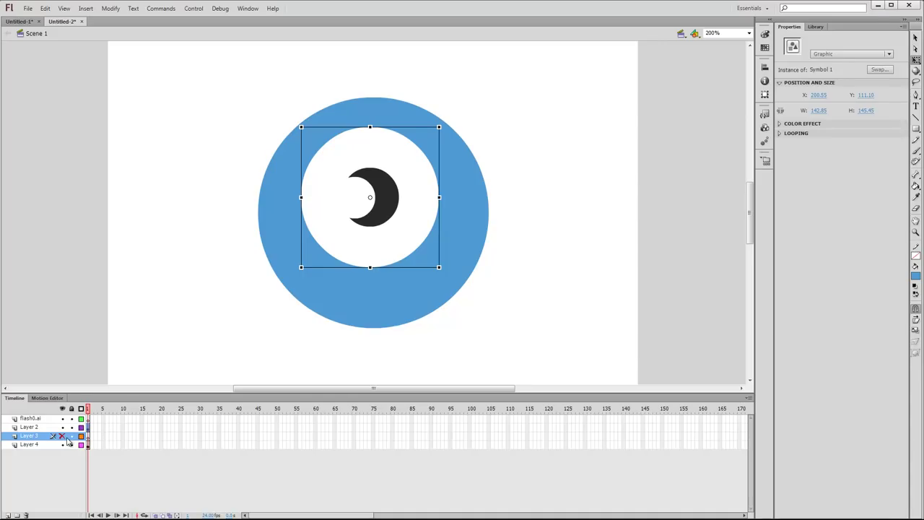
Delete the empty layers Layer 3 and flash0.ai
click(71, 438)
click(43, 491)
click(26, 514)
click(31, 419)
click(27, 515)
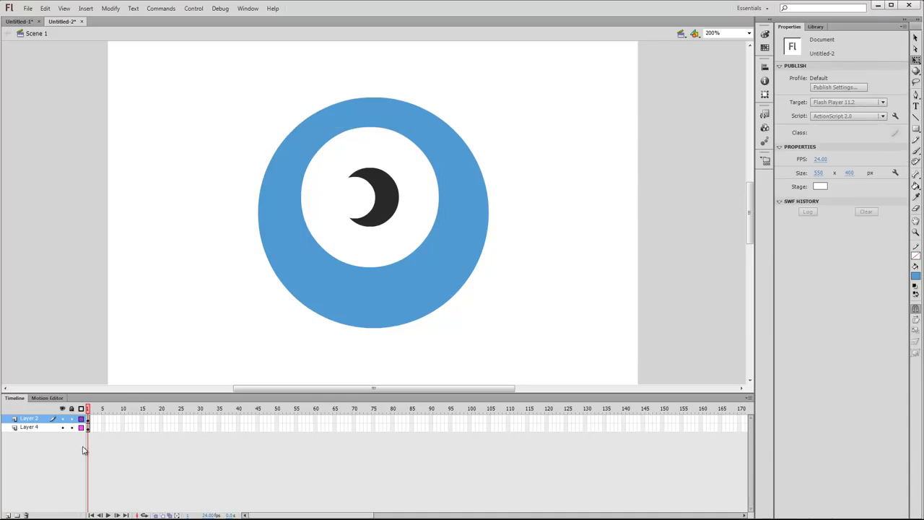
Convert the blue circle on Layer 4 into a graphic symbol
click(88, 427)
key(F8)
key(Return)
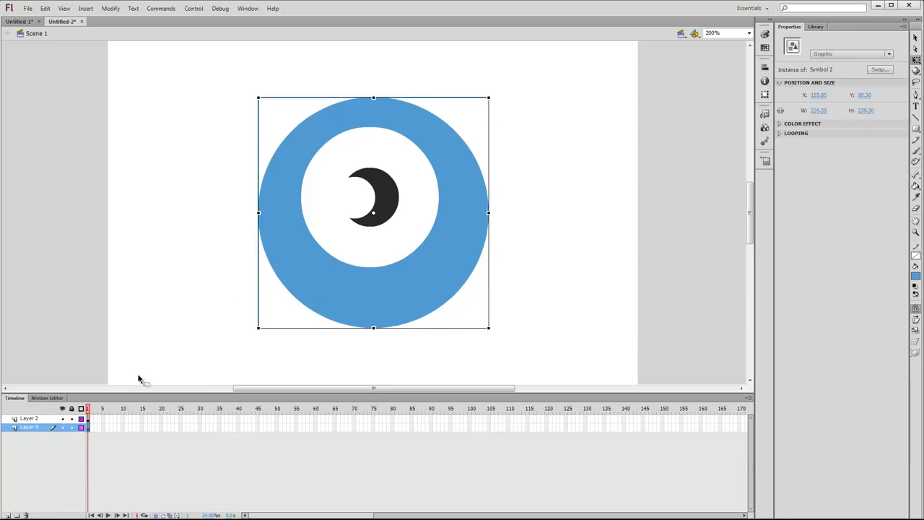
Extend both layers to frame 43, and move the whole eye slightly lower on the stage at frame 1
drag(113, 420, 252, 466)
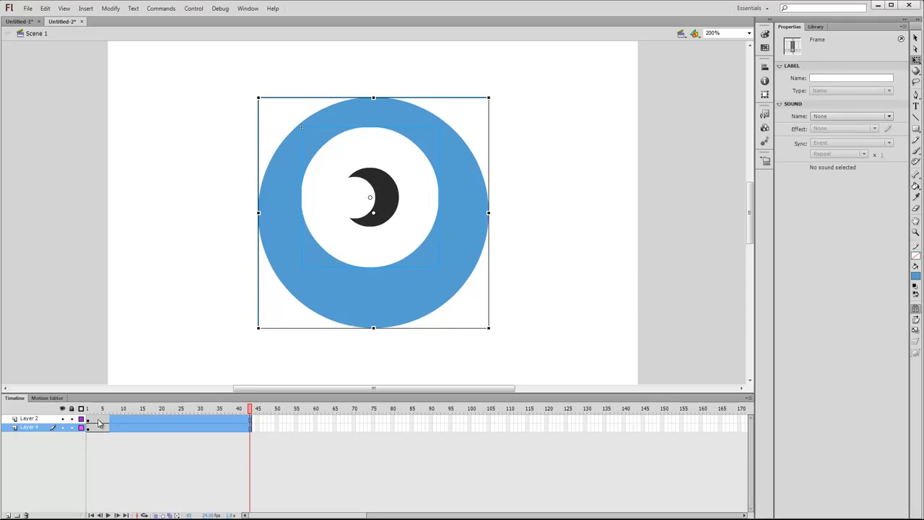
drag(96, 408, 76, 409)
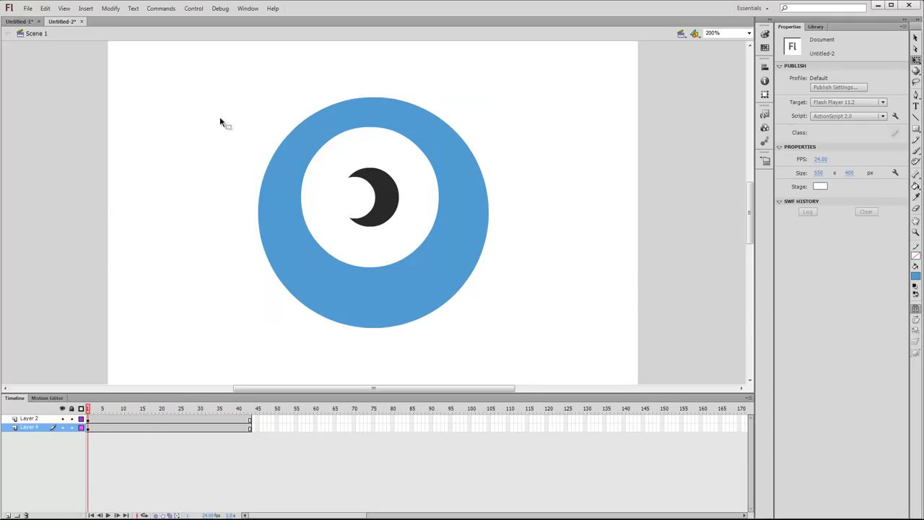
key(ctrl+a)
mouse_move(384, 220)
mouse_down()
mouse_move(375, 222)
mouse_move(385, 278)
mouse_move(377, 210)
mouse_up()
click(525, 265)
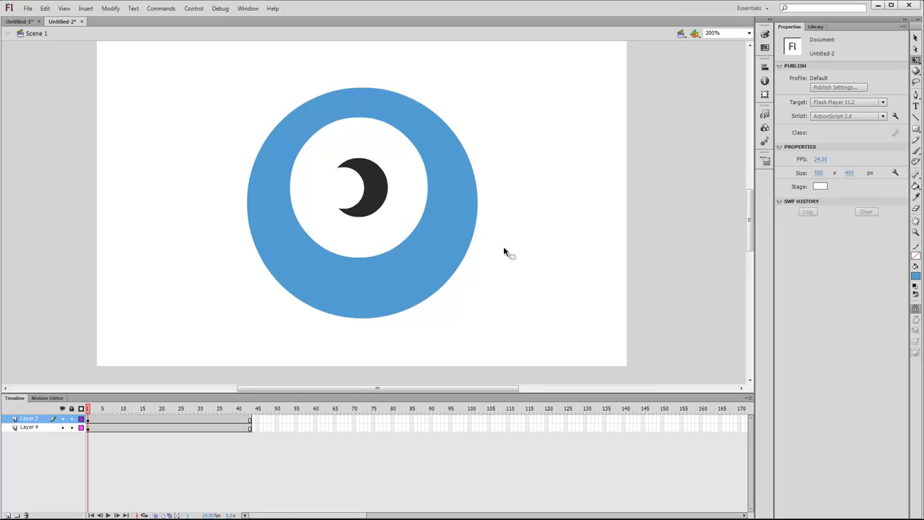
Show the rulers and place a horizontal guide along the bottom edge of the blue circle
key(ctrl+alt+shift+r)
drag(363, 46, 376, 325)
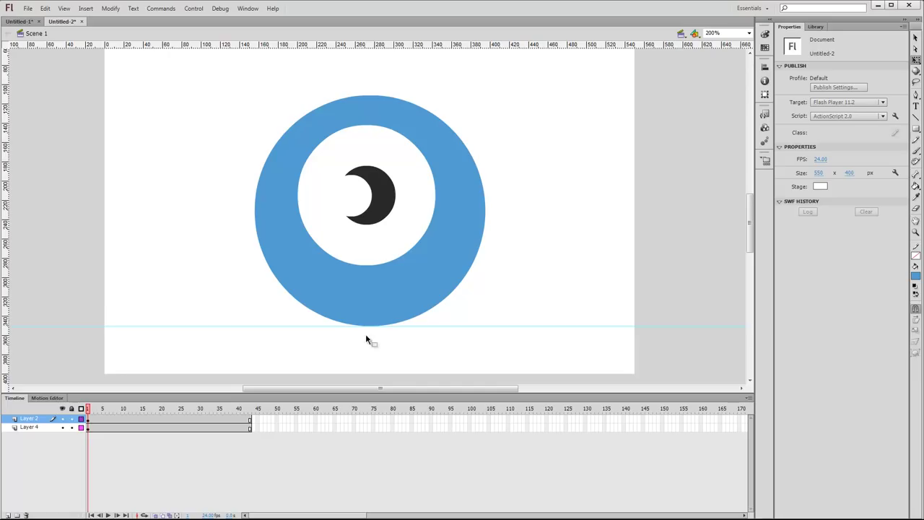
click(63, 8)
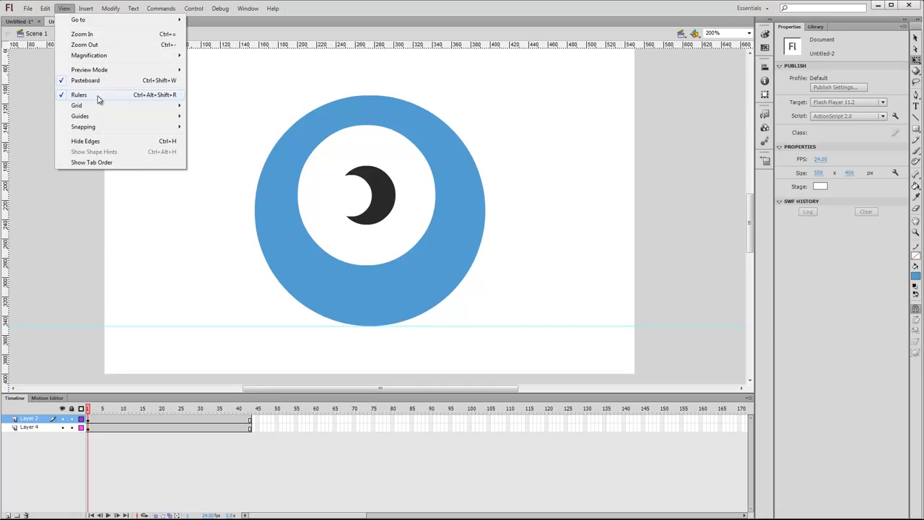
click(606, 145)
key(space)
mouse_move(546, 224)
mouse_down()
mouse_move(529, 233)
mouse_move(536, 239)
mouse_up()
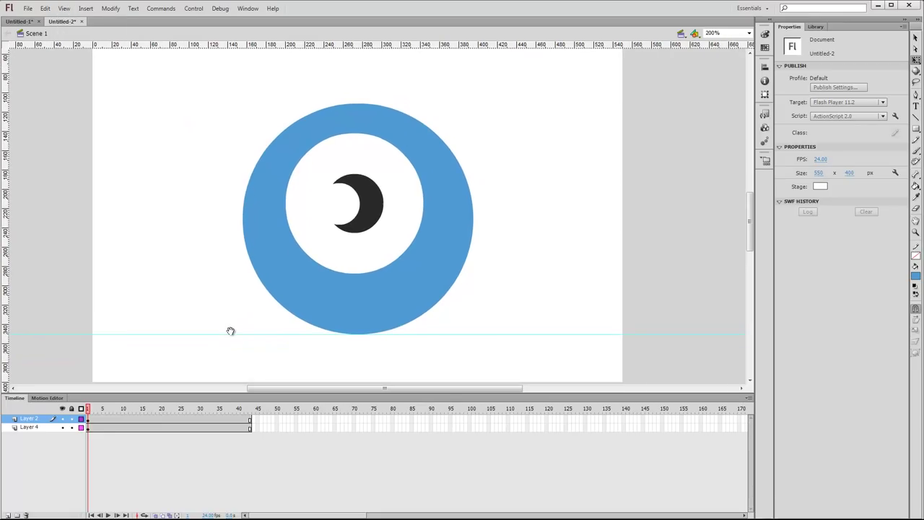
Apply a classic tween to the frame spans of both layers
click(388, 223)
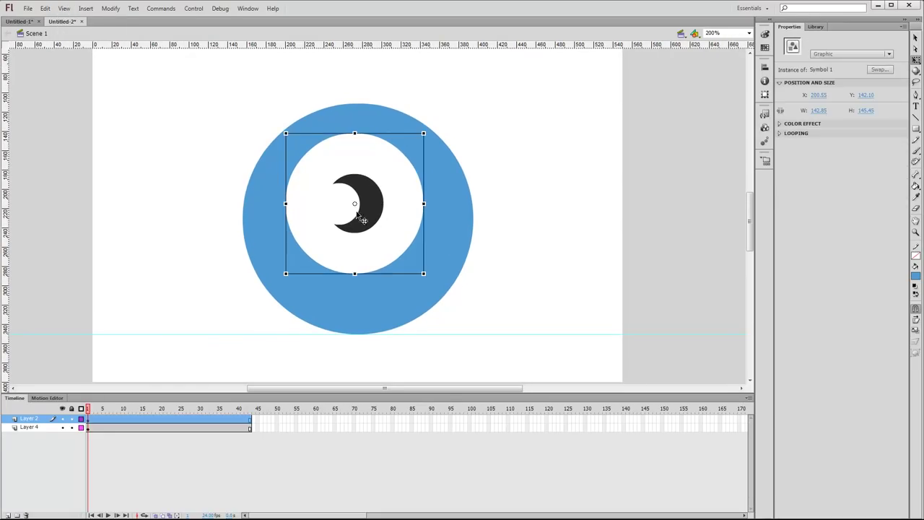
click(123, 429)
drag(137, 419, 151, 427)
right_click(151, 426)
click(230, 197)
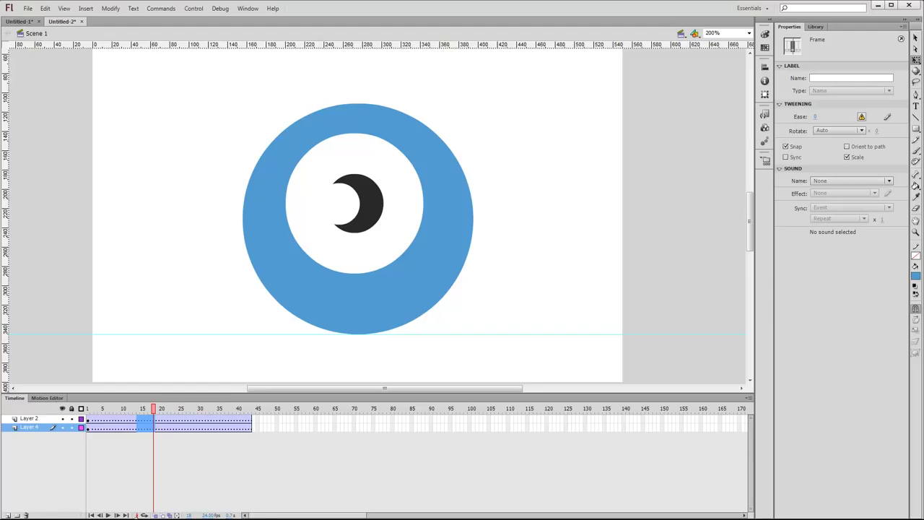
Insert keyframes at frames 20 and 15 on both layers
click(253, 464)
drag(162, 418, 144, 410)
key(F6)
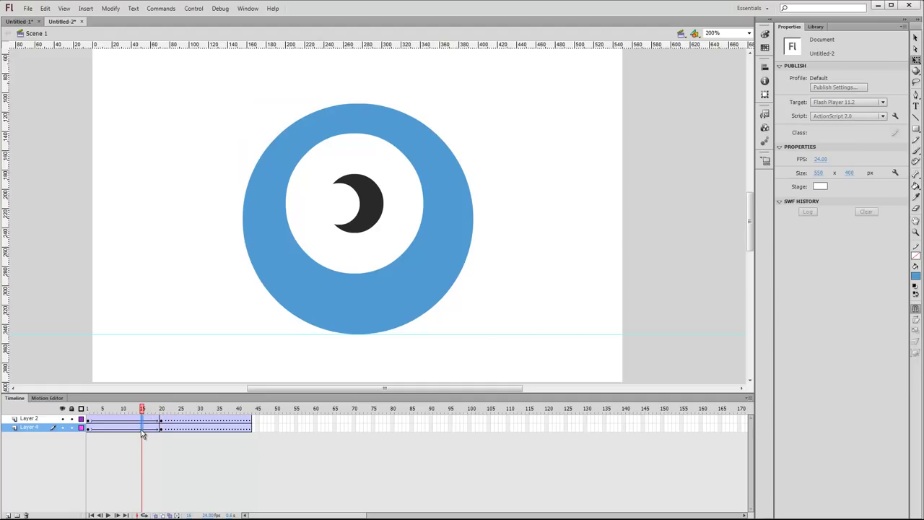
click(144, 428)
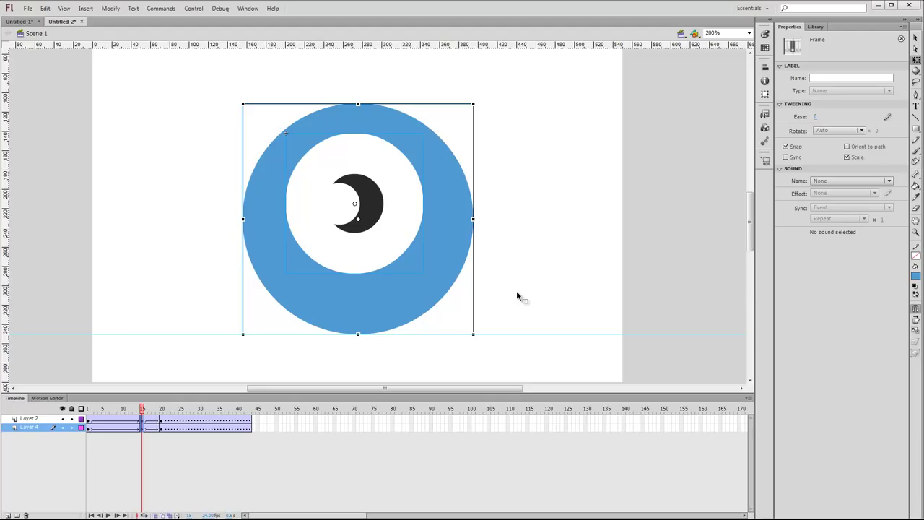
At frame 15, raise the ball off the guide and move the eye up near its top edge, to Y 92.10
drag(128, 409, 78, 409)
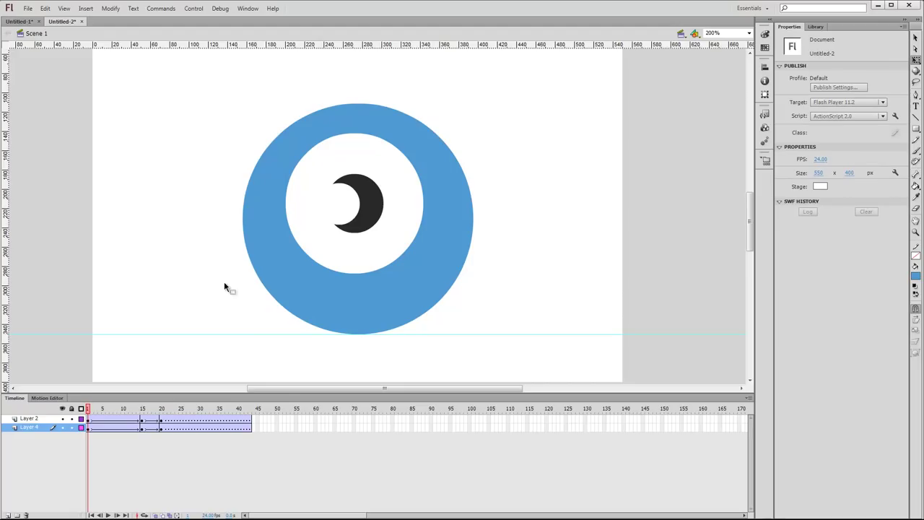
mouse_move(140, 410)
mouse_down()
mouse_move(124, 411)
mouse_move(142, 411)
mouse_up()
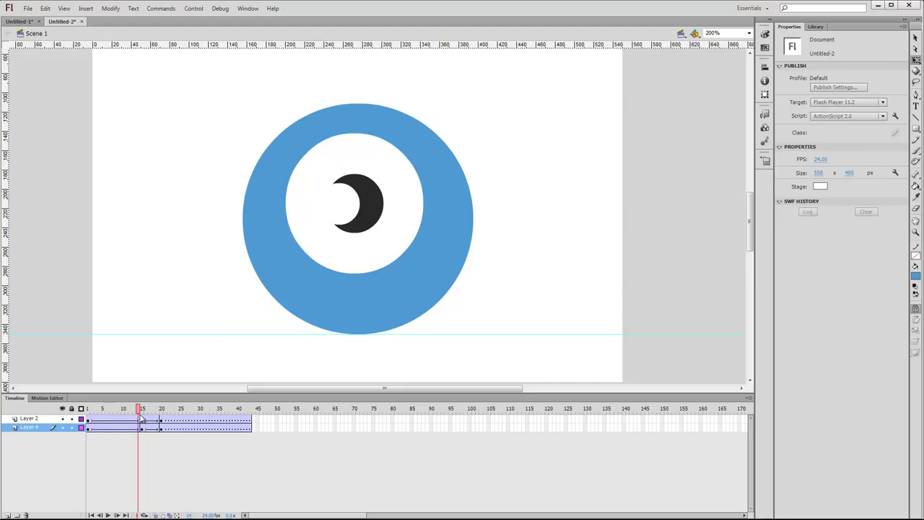
click(453, 222)
click(523, 258)
drag(422, 278, 423, 251)
drag(367, 226, 367, 179)
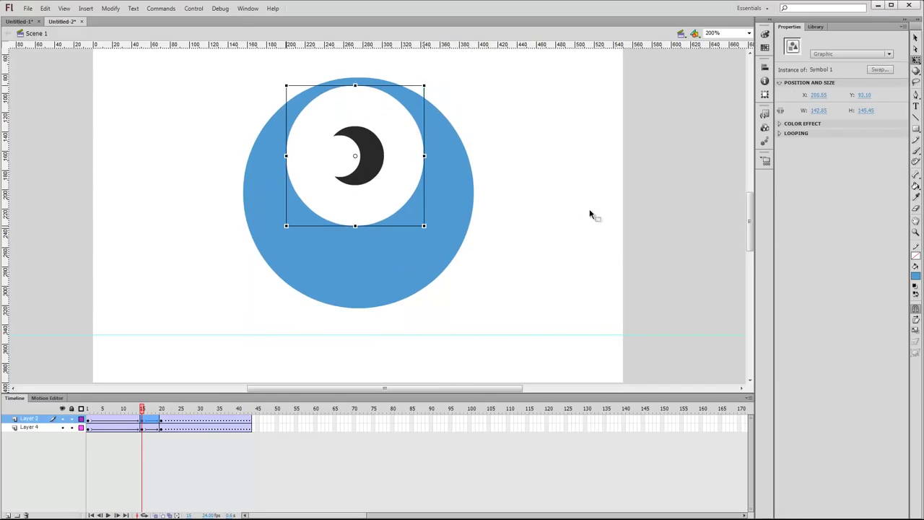
click(592, 214)
Insert keyframes at frame 10 on both layers, rest the ball on the guide and lower the eye below its centre
drag(142, 410, 123, 425)
key(F6)
click(124, 427)
key(F6)
click(440, 298)
drag(364, 283, 365, 303)
drag(371, 207, 375, 262)
click(163, 373)
Insert keyframes at frame 5 on both layers and squash the ball and eye into a flat disc on the guide
click(107, 418)
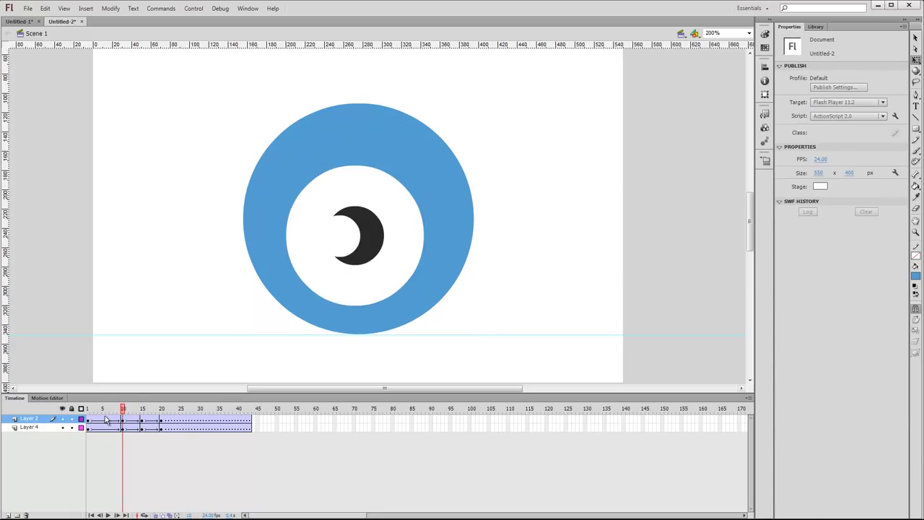
click(104, 427)
click(385, 158)
drag(358, 107, 360, 261)
drag(375, 231, 378, 263)
drag(355, 192, 362, 326)
key(ctrl+a)
click(117, 438)
Remove the first four frames from both layers and play the animation
drag(96, 419, 4, 444)
right_click(90, 426)
click(128, 220)
key(Return)
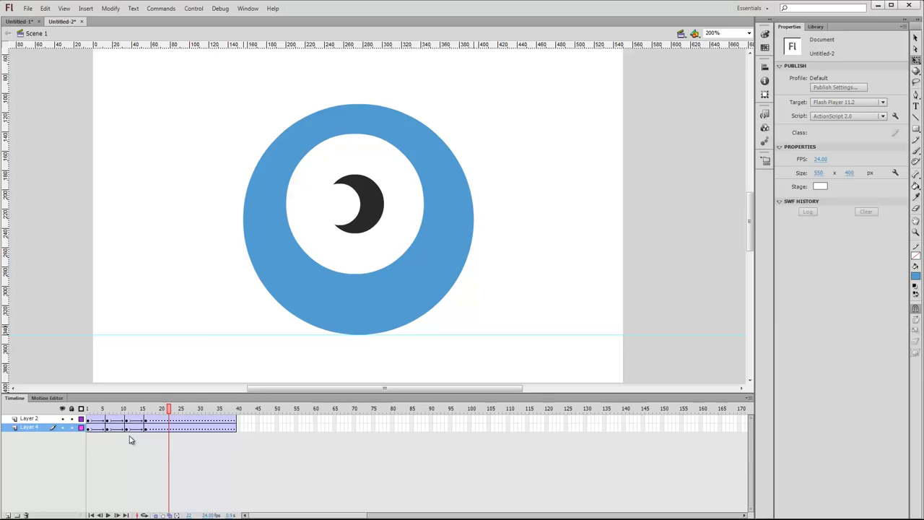
At frame 11, stretch the ball and eye upward to a height of 259.80 and shift the eye near the ball's top
mouse_move(113, 419)
mouse_down()
mouse_move(87, 422)
mouse_move(127, 419)
mouse_up()
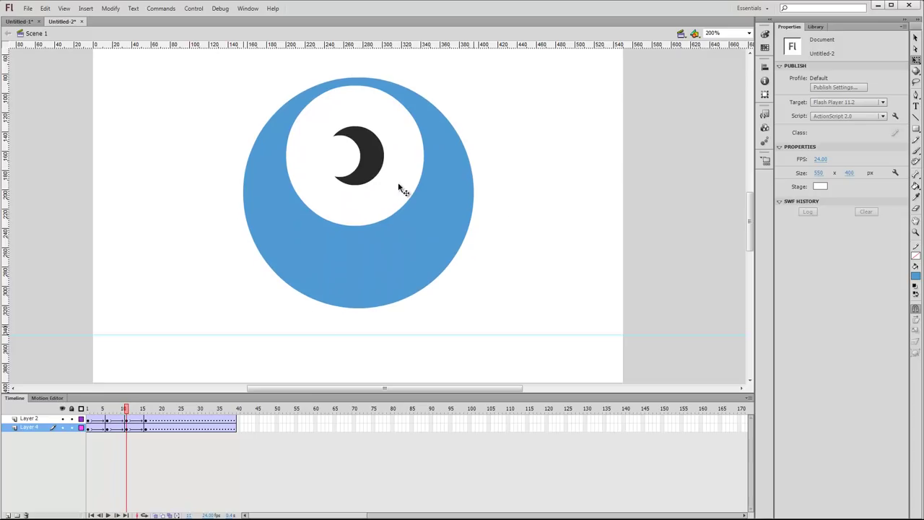
click(359, 117)
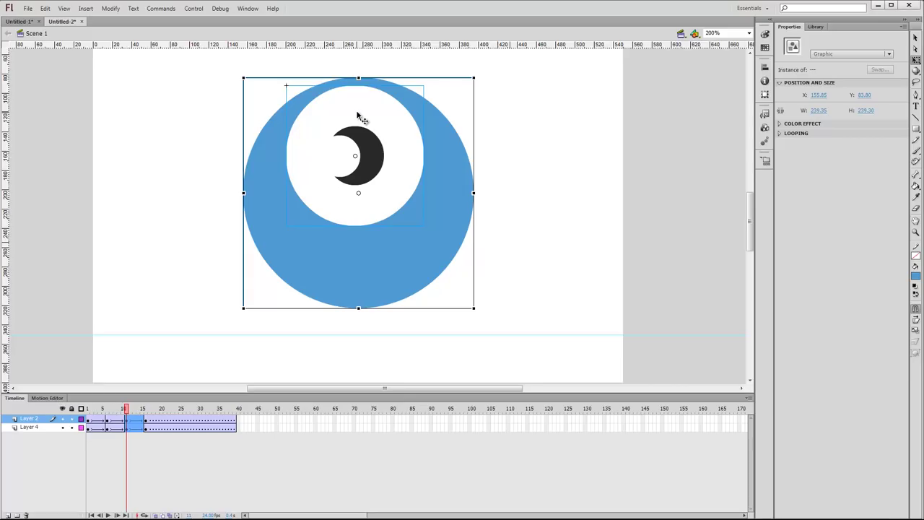
click(322, 218)
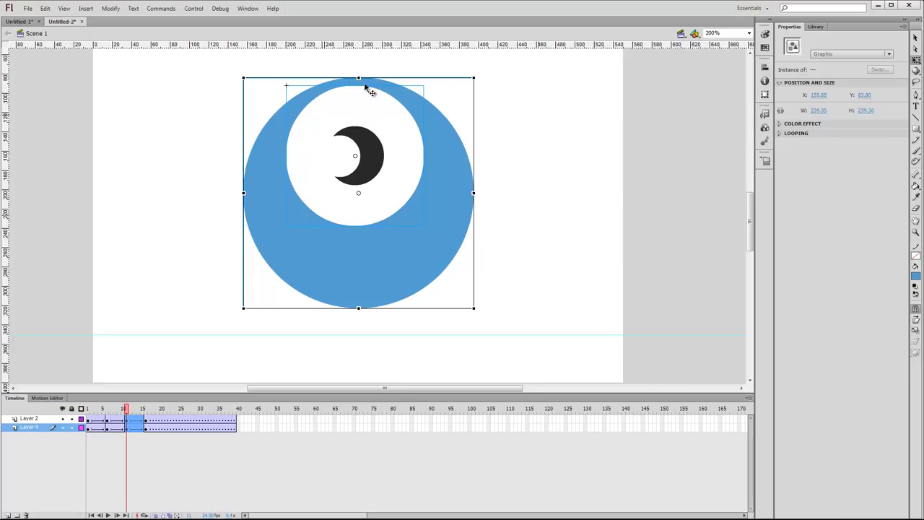
drag(359, 80, 359, 57)
click(583, 124)
drag(357, 155, 357, 148)
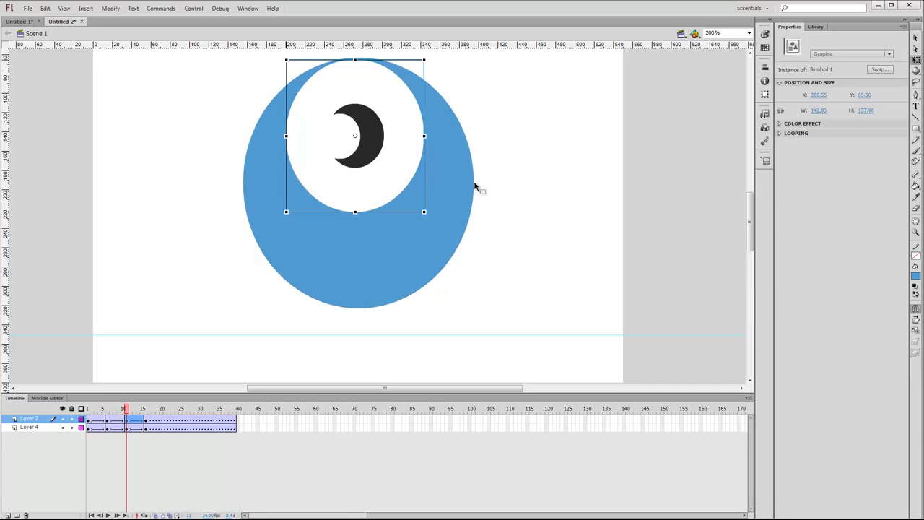
drag(513, 147, 507, 179)
Move the stretched ball and eye together higher above the guide at frame 11, to Y 47.30
click(354, 216)
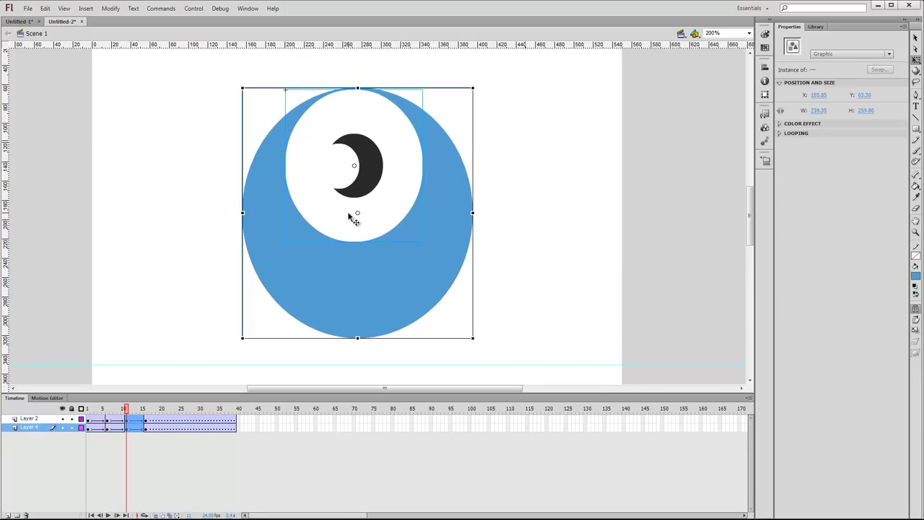
key(ctrl+1)
drag(354, 224, 357, 216)
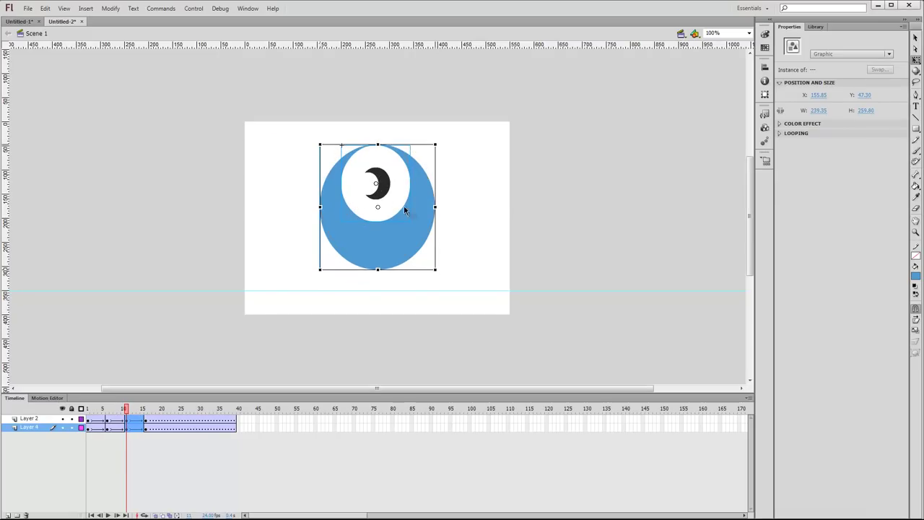
click(490, 200)
key(ctrl+=)
drag(488, 192, 484, 181)
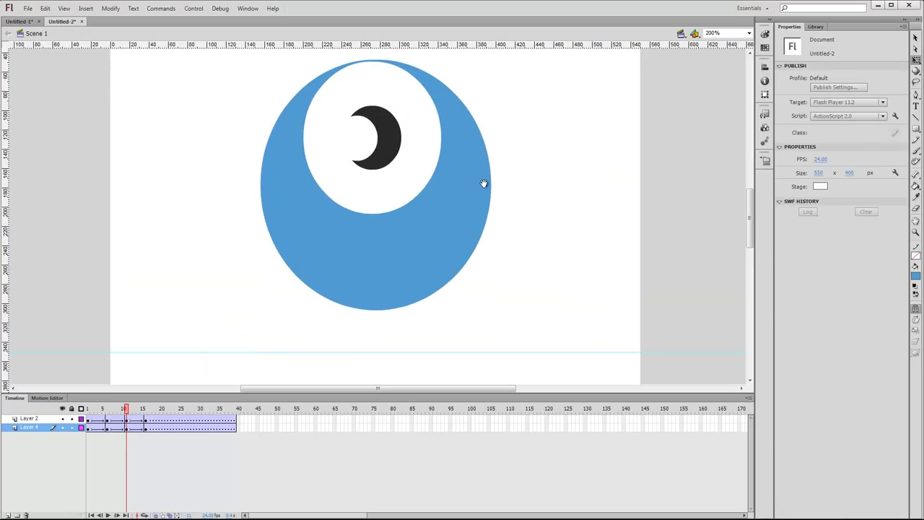
Insert keyframes at frames 20 and 25 on both layers
drag(124, 409, 146, 420)
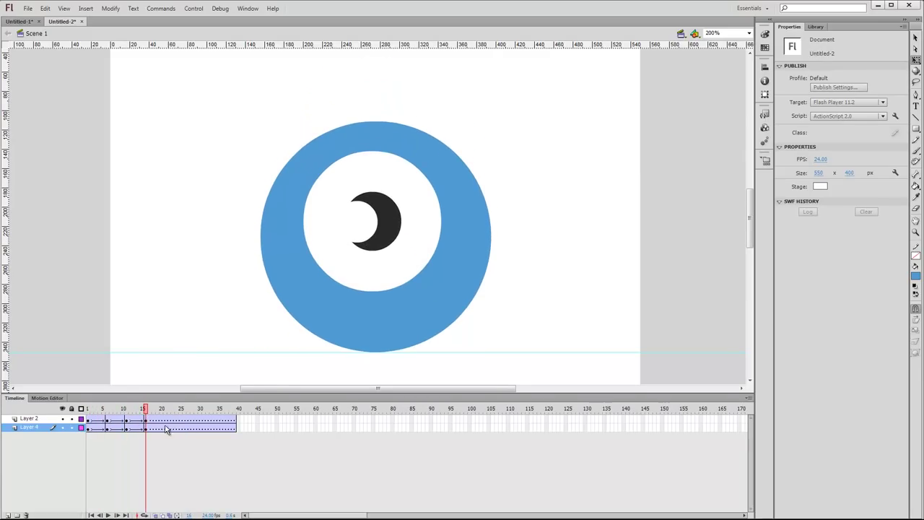
mouse_move(162, 420)
mouse_down()
mouse_move(163, 432)
mouse_move(183, 430)
mouse_move(111, 414)
mouse_move(145, 418)
mouse_up()
key(F6)
key(F6)
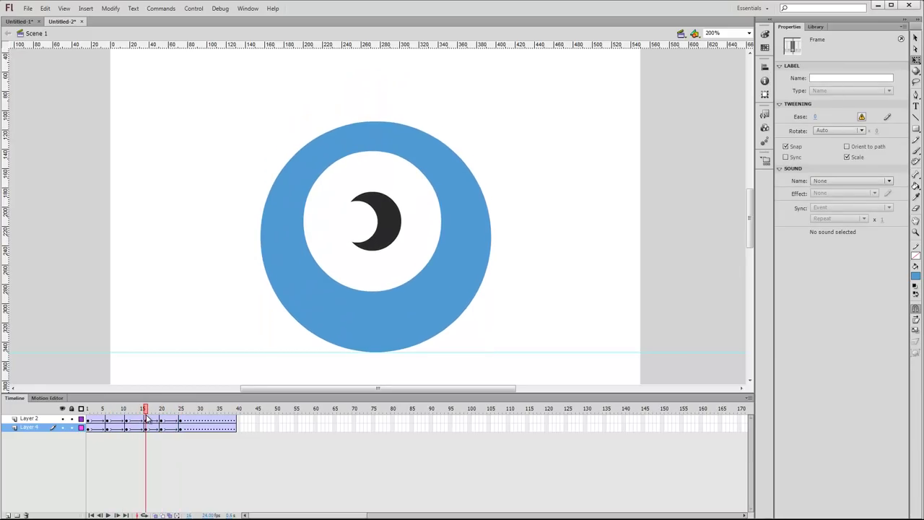
At frame 20, squash the ball and eye vertically onto the guide and lower the eye to Y 197.60
click(161, 409)
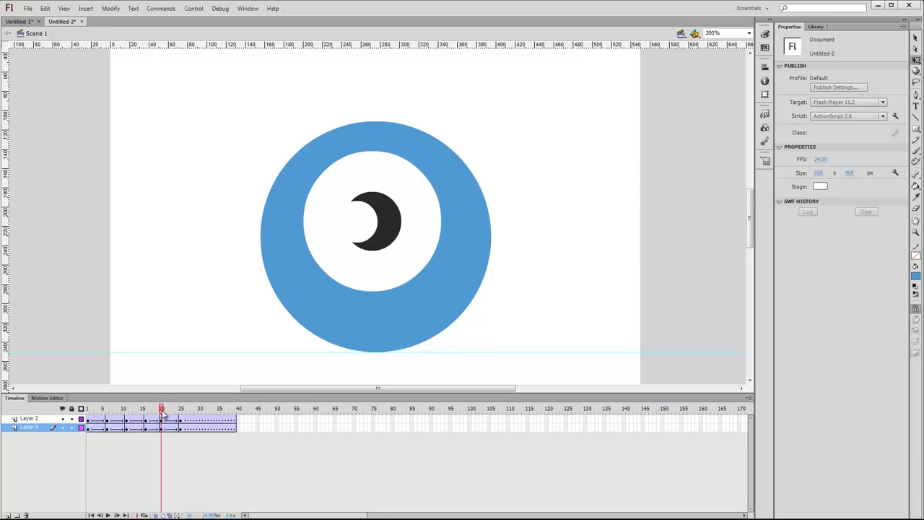
click(410, 183)
drag(375, 122, 377, 224)
click(533, 186)
click(415, 236)
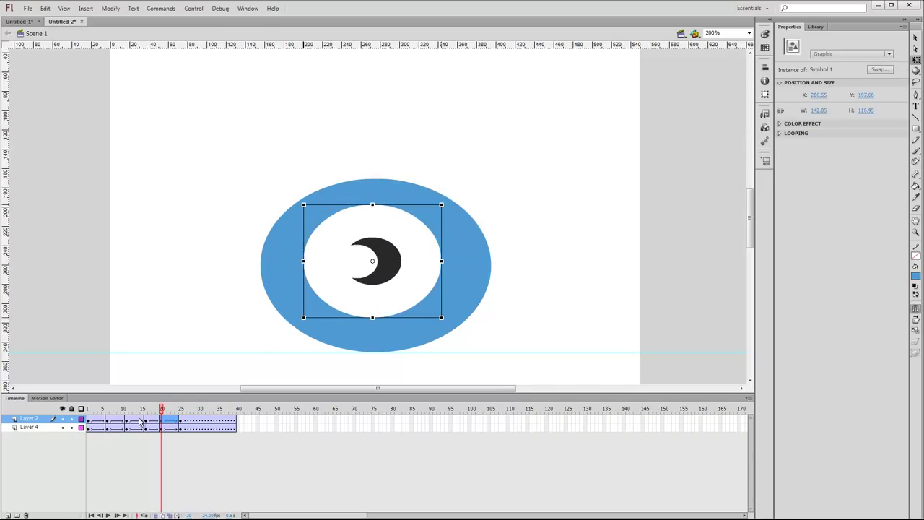
Play the animation from frame 1, and preview it as a test movie
click(88, 418)
key(Return)
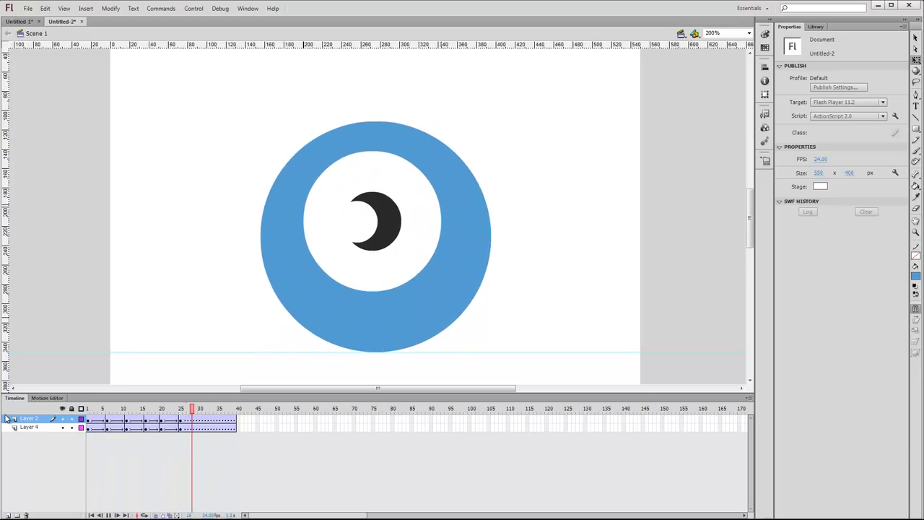
key(ctrl+Return)
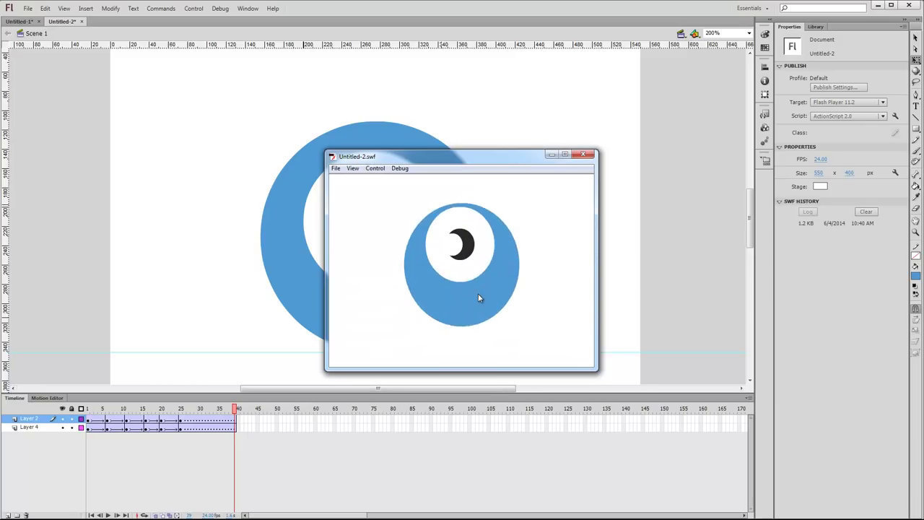
click(588, 157)
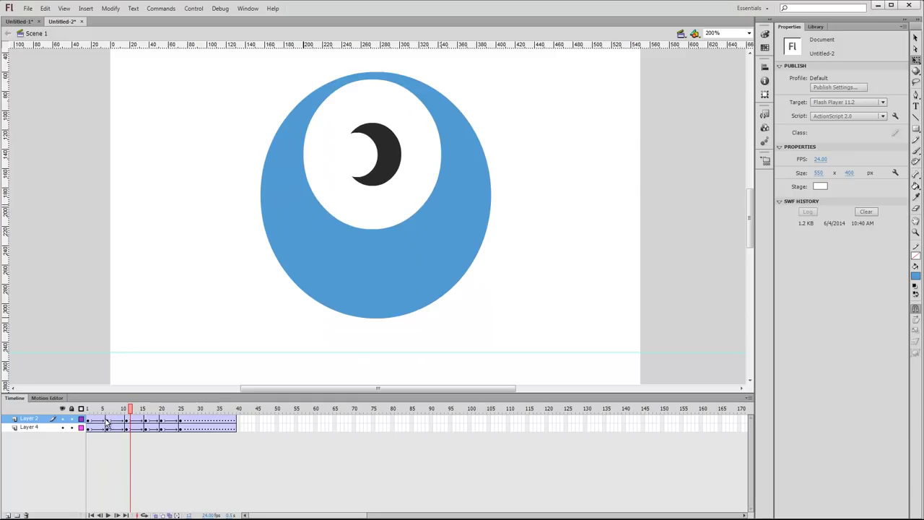
Tighten the timing by moving both layers' keyframes to frames 4, 7, 10, 13 and 16, and test the movie
click(107, 426)
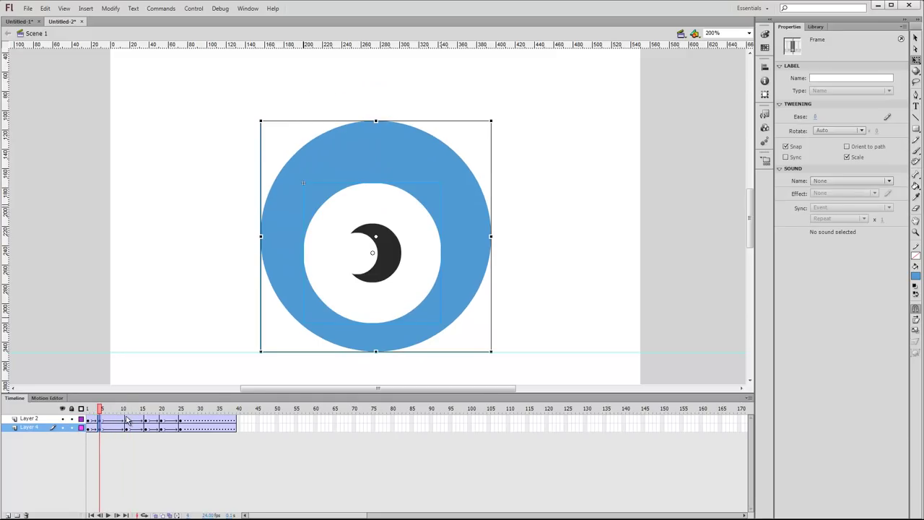
click(126, 427)
mouse_move(115, 434)
mouse_down()
mouse_move(146, 431)
mouse_move(123, 433)
mouse_up()
click(124, 432)
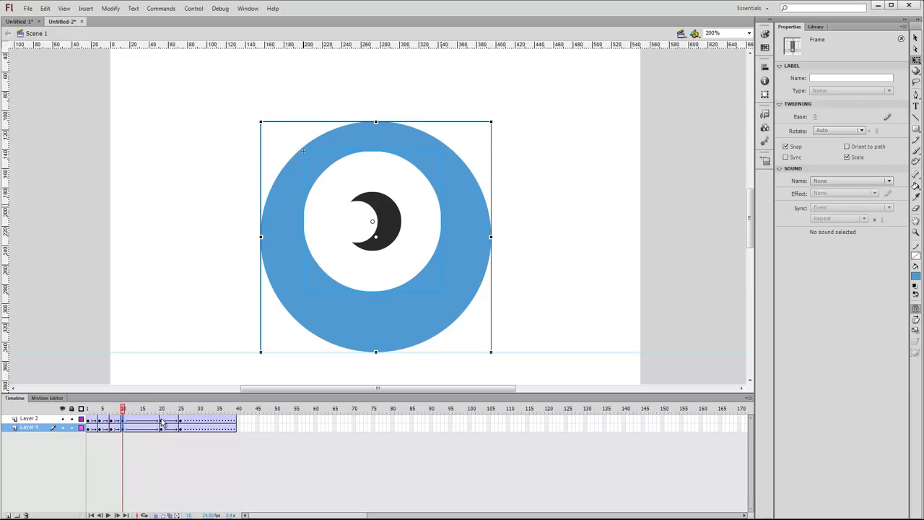
click(162, 424)
click(134, 427)
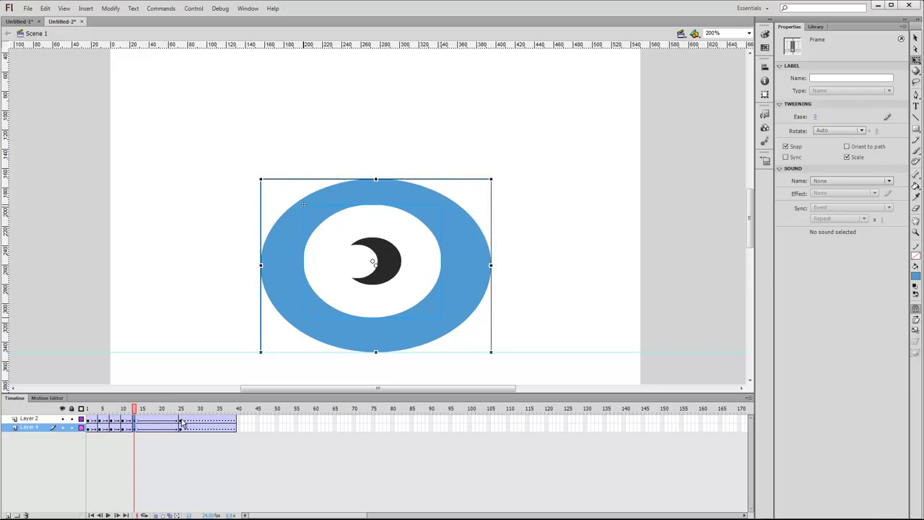
click(181, 427)
click(145, 430)
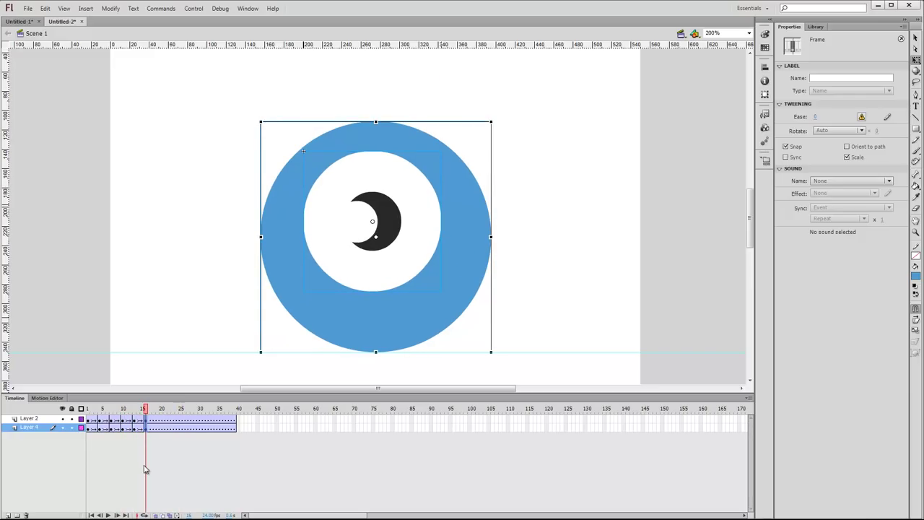
key(ctrl+Return)
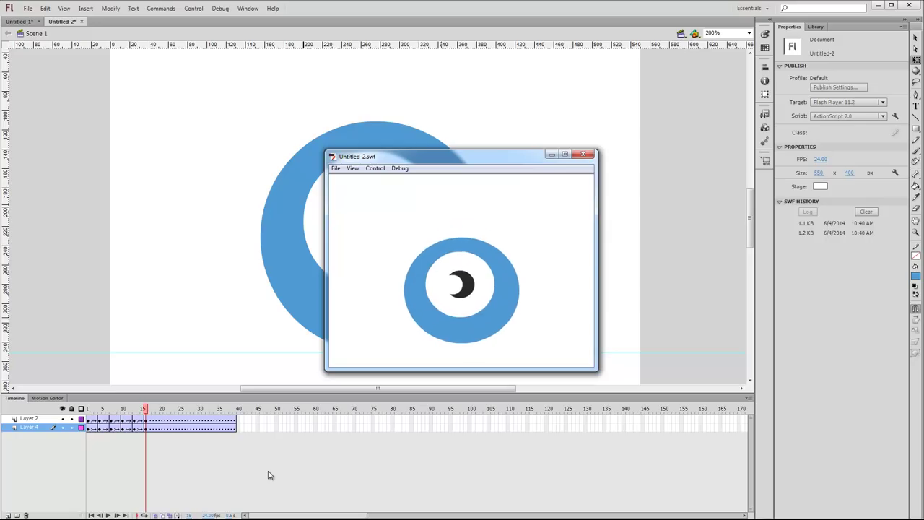
click(583, 155)
Insert two extra frames on both layers between the first two keyframes and test the movie
mouse_move(113, 410)
mouse_down()
mouse_move(77, 411)
mouse_move(115, 411)
mouse_up()
click(92, 420)
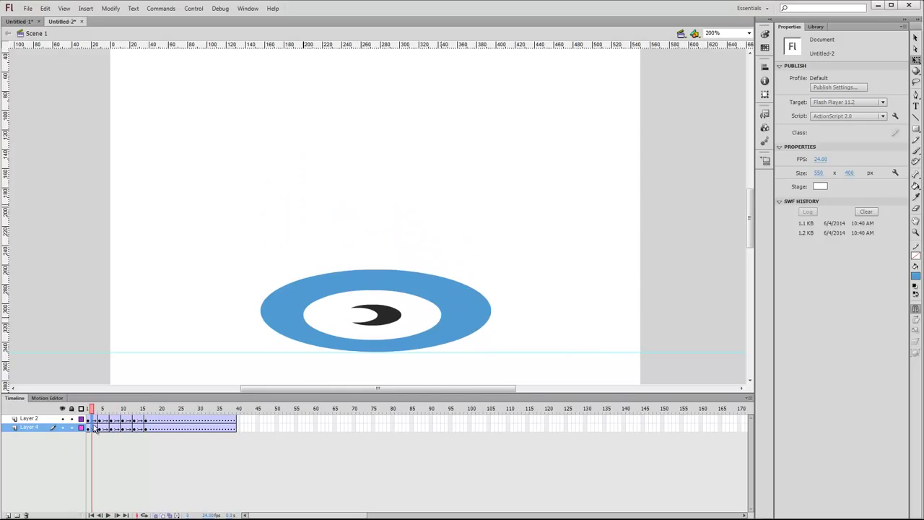
click(92, 427)
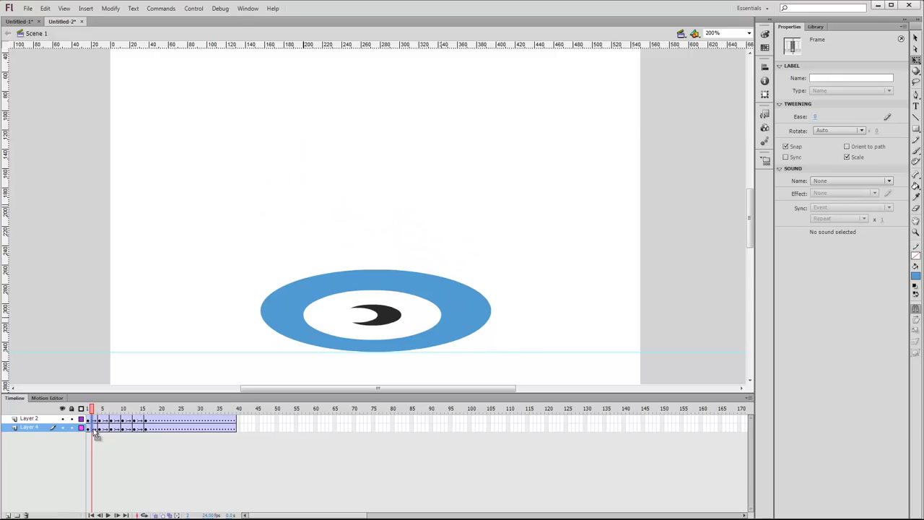
key(F5)
key(F5)
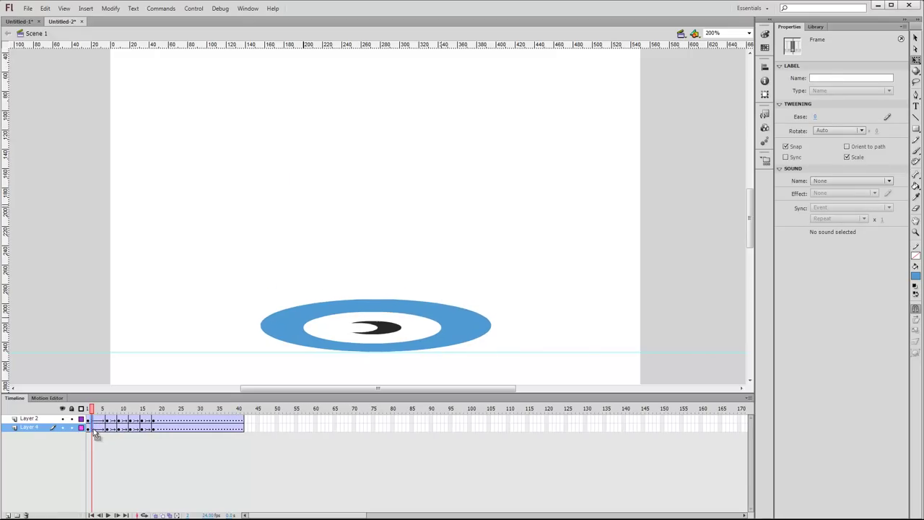
key(ctrl+Return)
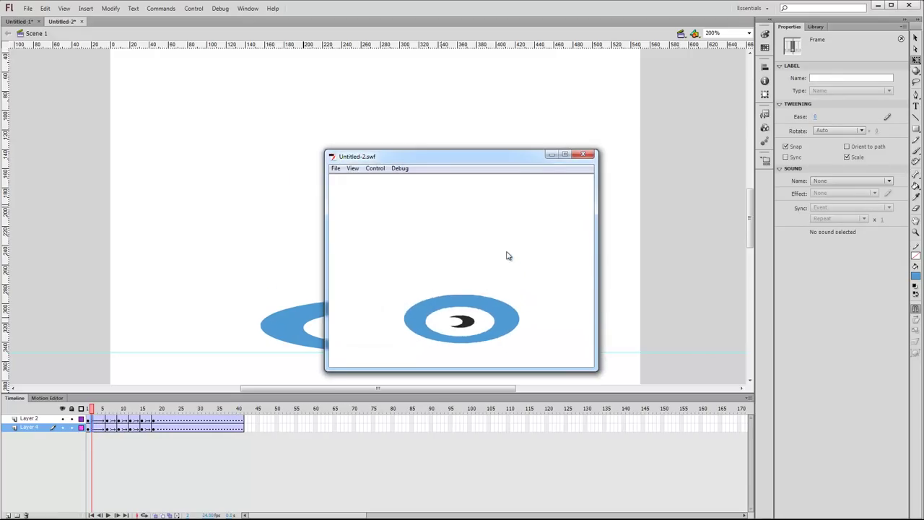
click(583, 154)
Insert keyframes at frames 20 and 22 on both layers
drag(112, 418, 155, 439)
click(162, 425)
click(170, 429)
key(F6)
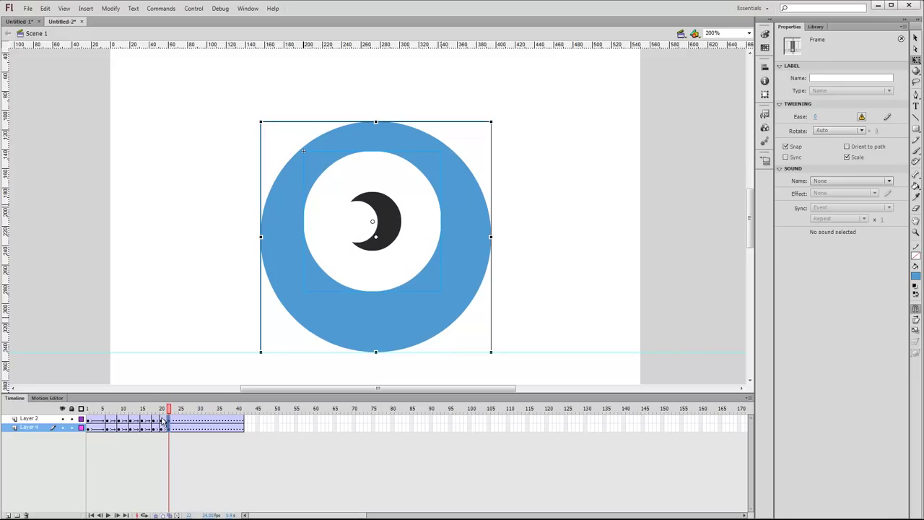
At frame 20, squash the ball and eye slightly toward the guide, to a height of 219.30
click(162, 413)
click(385, 154)
drag(374, 123, 377, 143)
drag(142, 419, 163, 419)
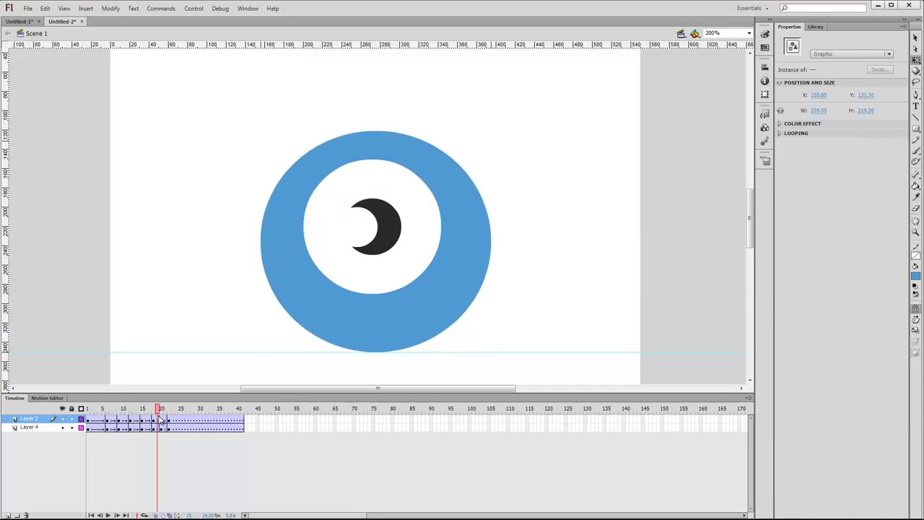
click(637, 270)
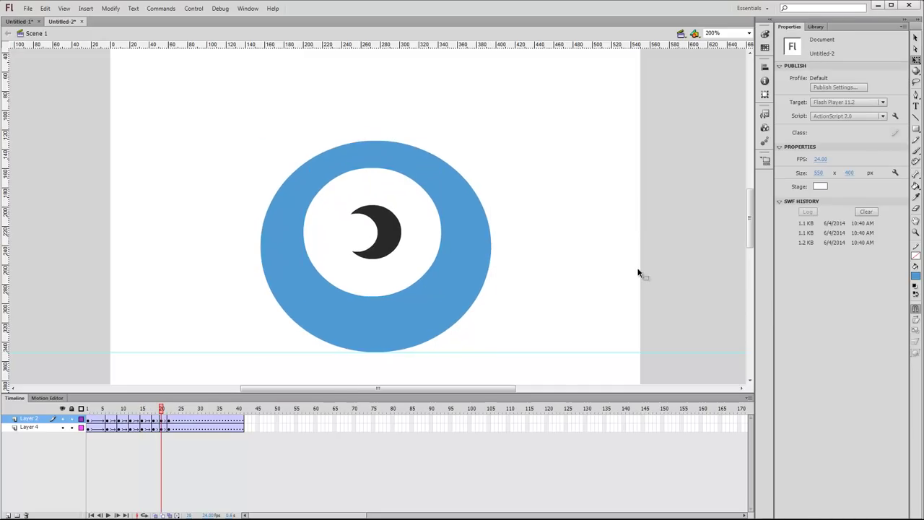
Lower the eye on the ball at frames 15 and 20, and test the movie
click(430, 267)
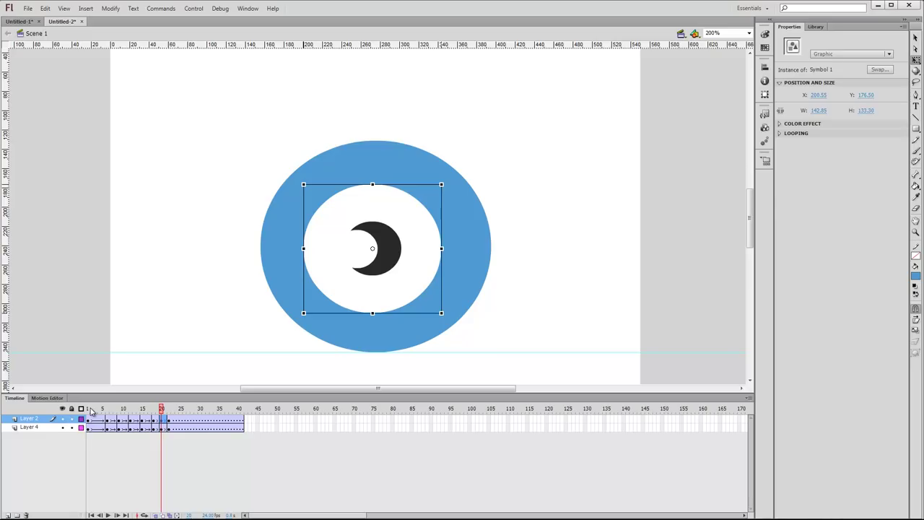
drag(143, 415, 122, 428)
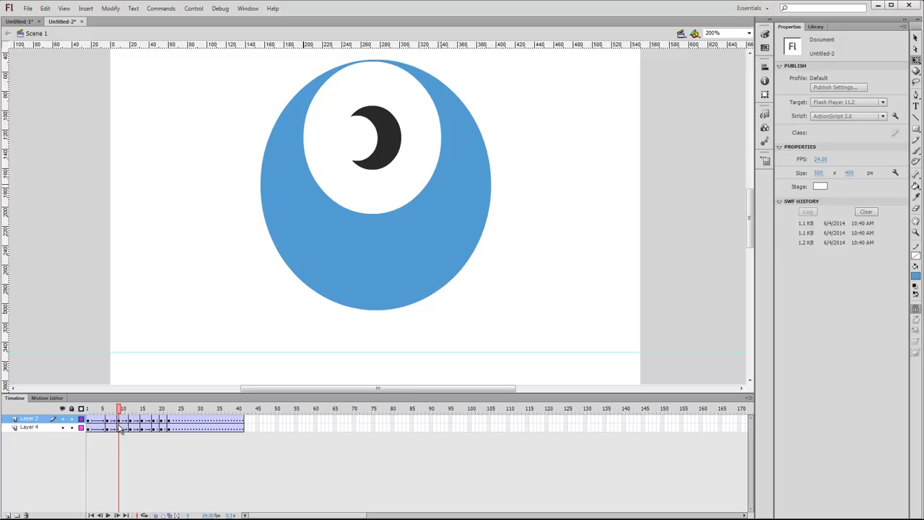
drag(123, 424, 141, 411)
drag(394, 281, 397, 303)
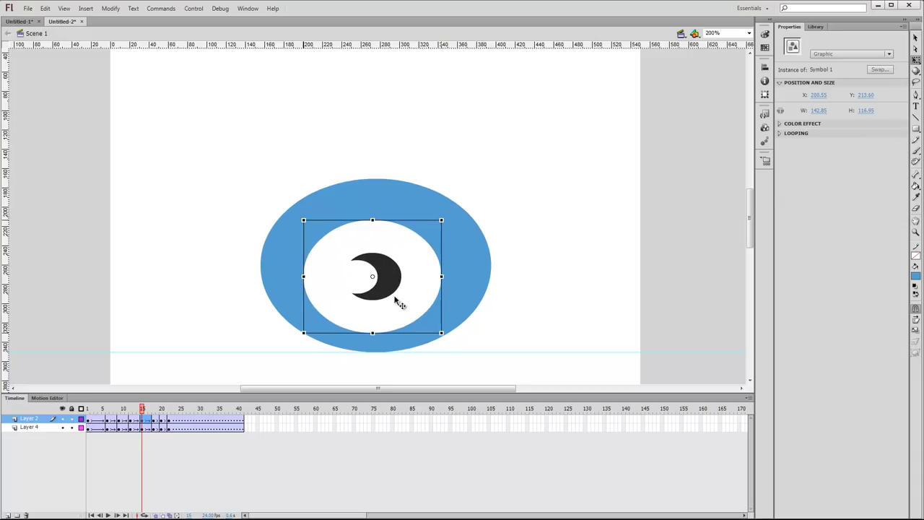
click(529, 328)
mouse_move(148, 410)
mouse_down()
mouse_move(165, 408)
mouse_move(135, 415)
mouse_move(161, 418)
mouse_up()
drag(395, 302, 397, 308)
click(552, 316)
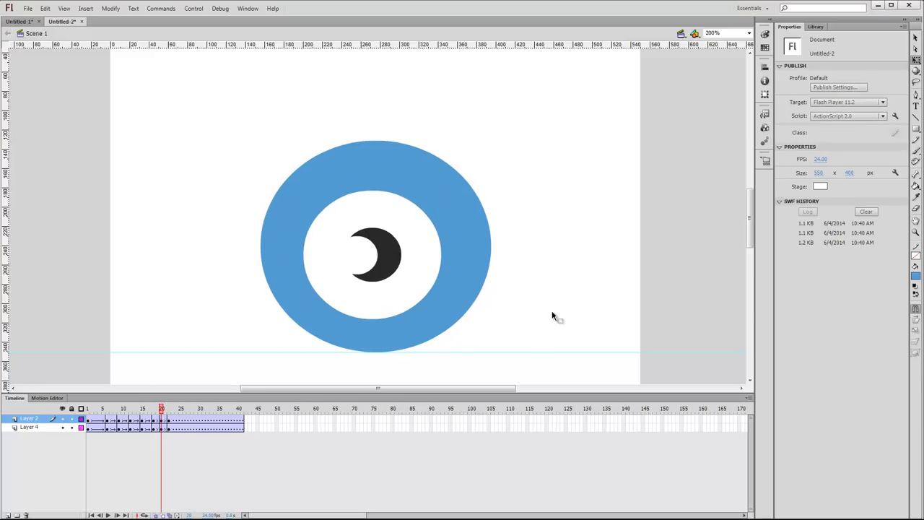
key(ctrl+Return)
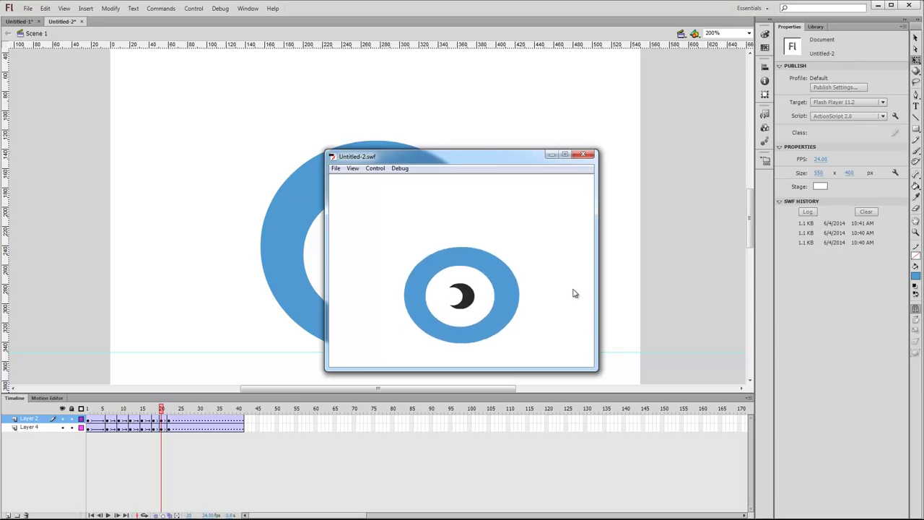
click(584, 154)
Insert 14 extra frames on both layers after the keyframe at frame 6
mouse_move(117, 405)
mouse_down()
mouse_move(87, 410)
mouse_move(107, 410)
mouse_up()
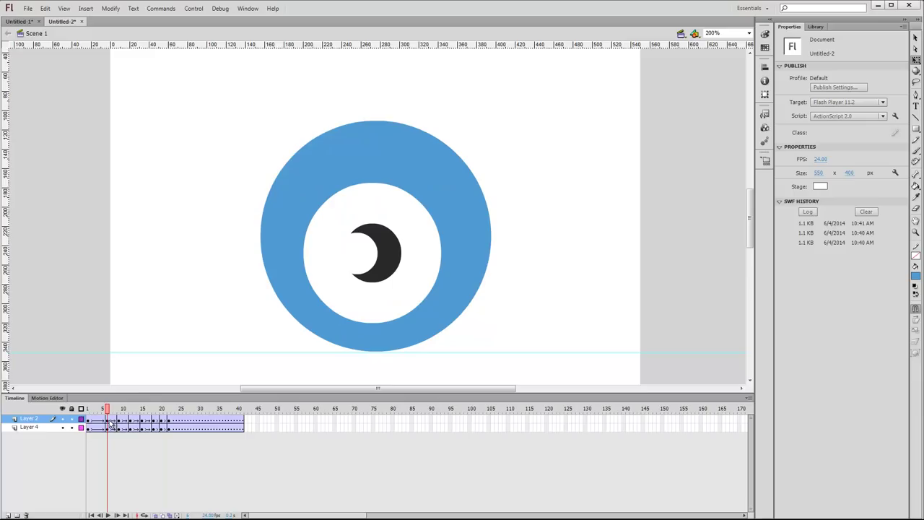
drag(107, 420, 109, 436)
key(F5)
key(F5)
key(F5)
key(F5)
key(F5)
key(F5)
key(F5)
key(F5)
key(F5)
key(F5)
key(F5)
key(F5)
key(F5)
key(F5)
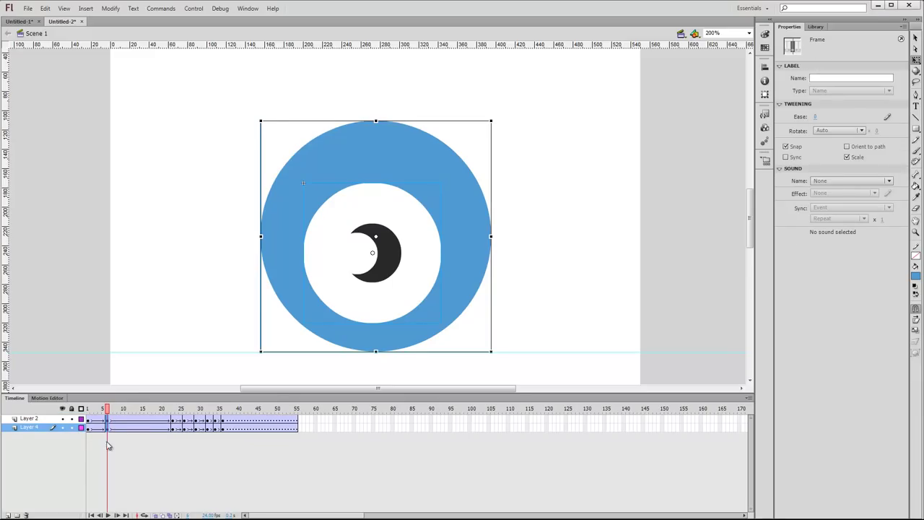
Insert keyframes at frames 10 and 15 on both layers
click(112, 443)
click(108, 423)
click(111, 436)
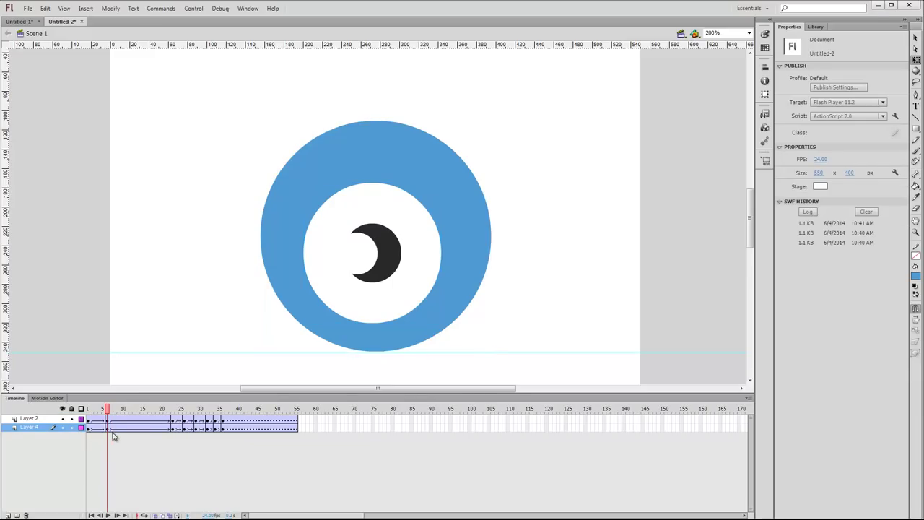
mouse_move(110, 426)
mouse_down()
mouse_move(112, 436)
mouse_move(142, 433)
mouse_move(130, 409)
mouse_move(109, 409)
mouse_move(173, 417)
mouse_move(122, 424)
mouse_up()
click(88, 412)
mouse_move(88, 417)
mouse_down()
mouse_move(113, 419)
mouse_move(83, 430)
mouse_up()
key(Return)
click(124, 428)
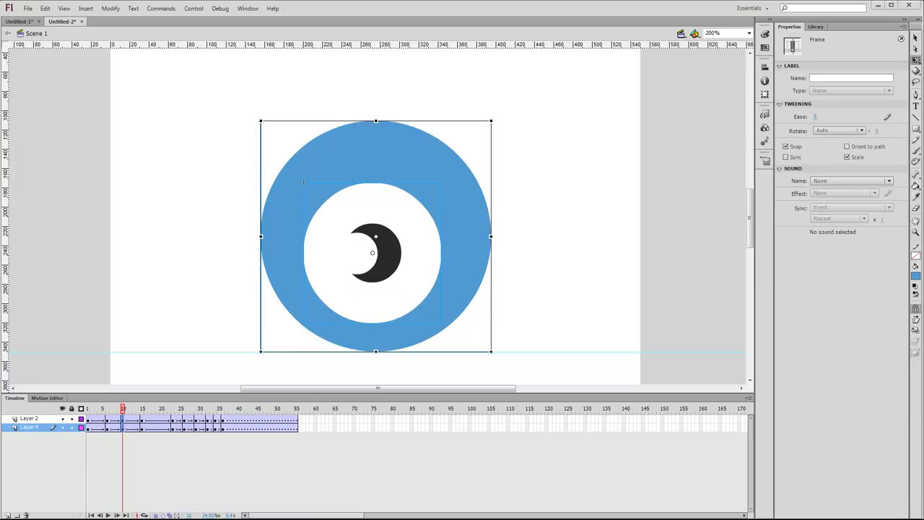
At frame 6, lift the ball to a Y position of 24.60 and raise the eye close to its upper edge
drag(127, 418, 109, 432)
click(108, 432)
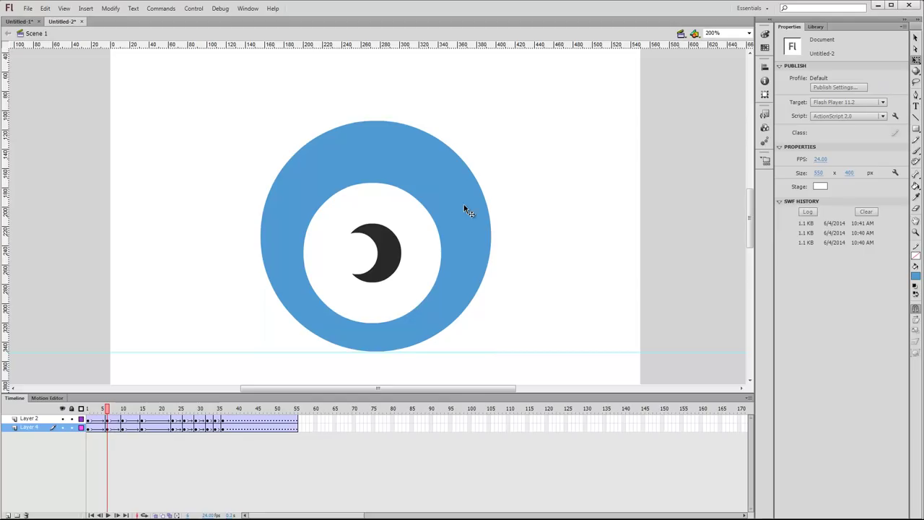
drag(438, 218, 438, 179)
click(530, 221)
drag(431, 216, 426, 159)
click(310, 243)
drag(371, 233, 370, 193)
drag(562, 217, 562, 258)
drag(454, 259, 455, 246)
drag(401, 200, 398, 196)
click(592, 212)
Stretch the ball downward at frame 6, move ball and eye down onto the guide, and play the animation
click(388, 298)
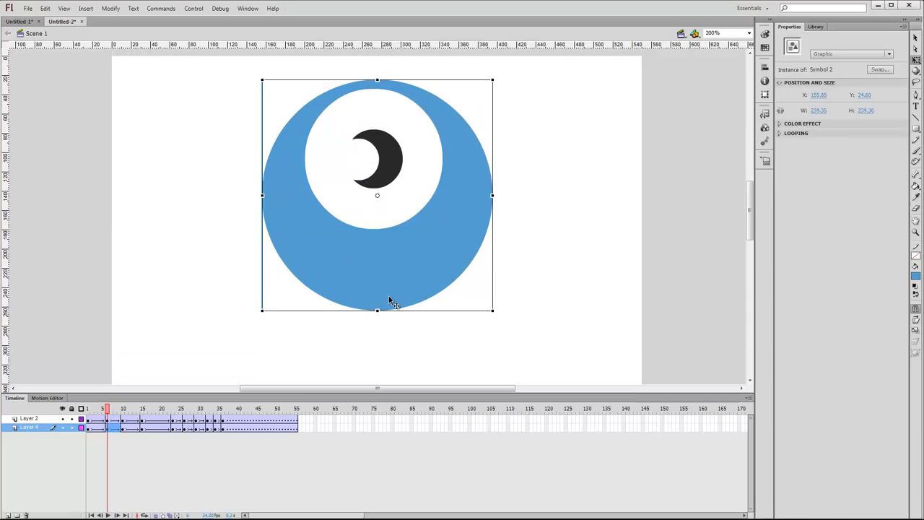
drag(376, 311, 376, 347)
drag(588, 192, 587, 153)
key(ctrl+a)
drag(337, 204, 358, 186)
scroll(365, 216, up, 3)
click(92, 408)
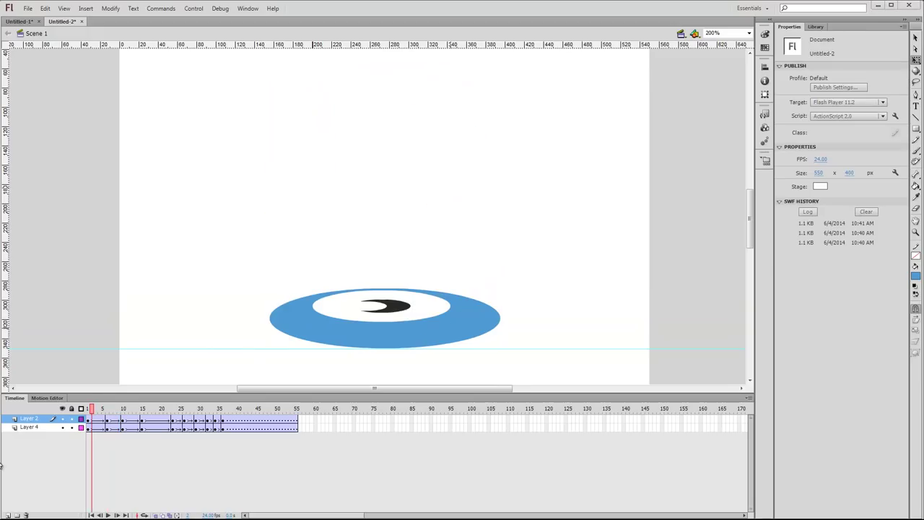
click(88, 408)
key(Return)
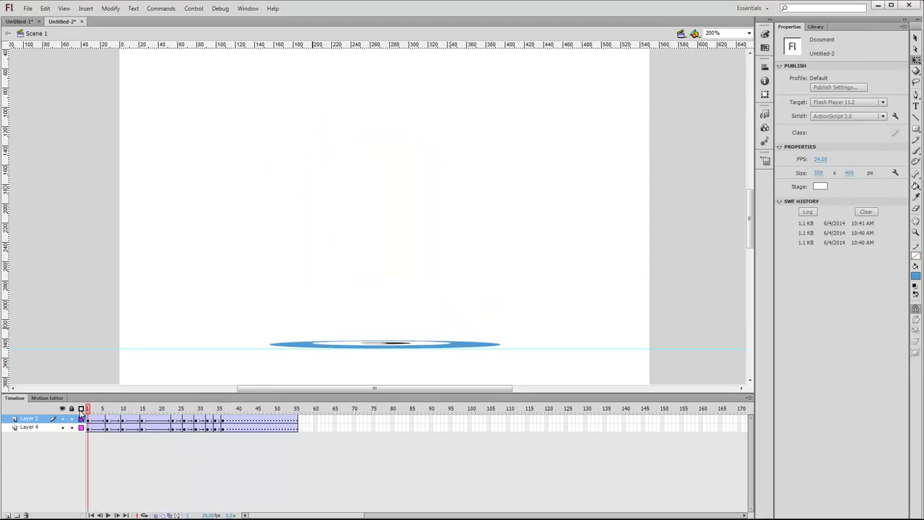
At frame 15, raise the eye, stretch the ball to a height of 249.30 and narrow it slightly, and play the animation
drag(113, 410, 143, 412)
drag(416, 286, 417, 264)
drag(417, 261, 418, 261)
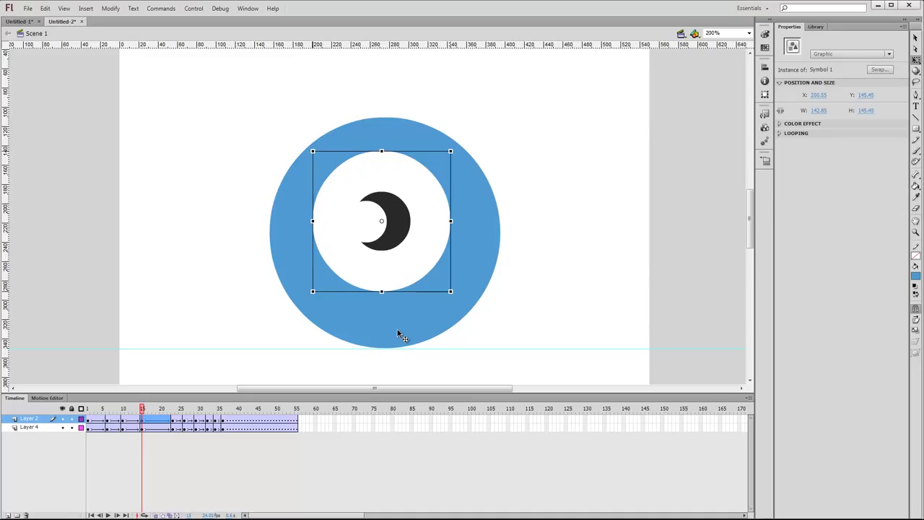
click(410, 313)
drag(385, 116, 385, 106)
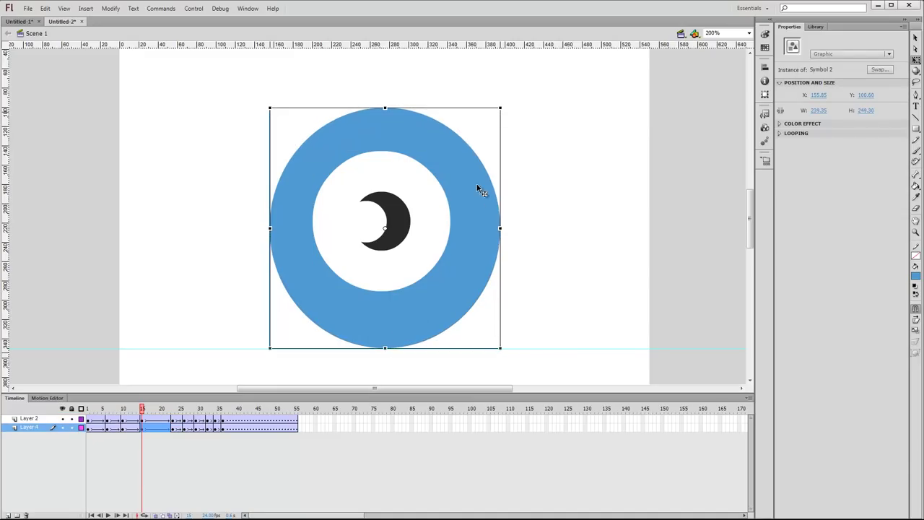
drag(501, 228, 496, 230)
drag(145, 408, 76, 410)
key(Return)
key(Return)
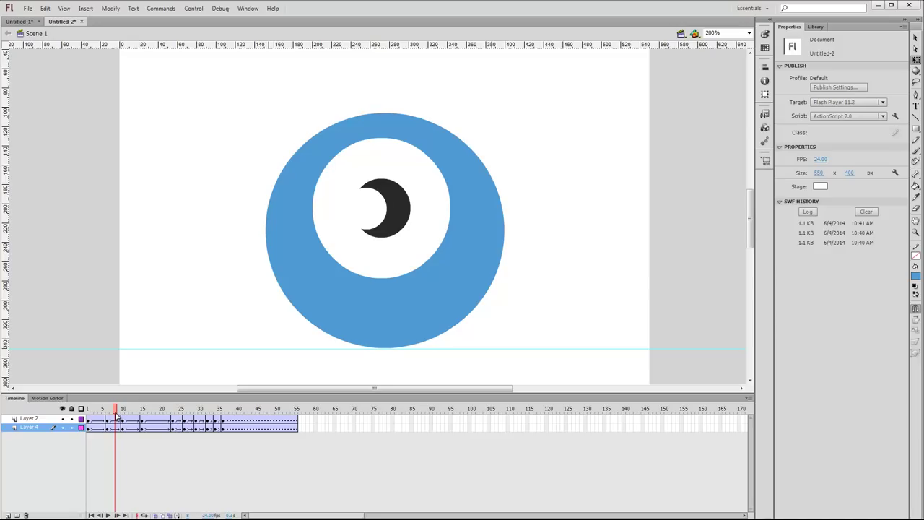
Insert eight frames on both layers after the frame 10 keyframe, and add keyframes at frames 15 and 19
mouse_move(114, 417)
mouse_down()
mouse_move(99, 418)
mouse_move(145, 436)
mouse_move(117, 416)
mouse_move(154, 410)
mouse_move(119, 411)
mouse_move(123, 418)
mouse_up()
key(Return)
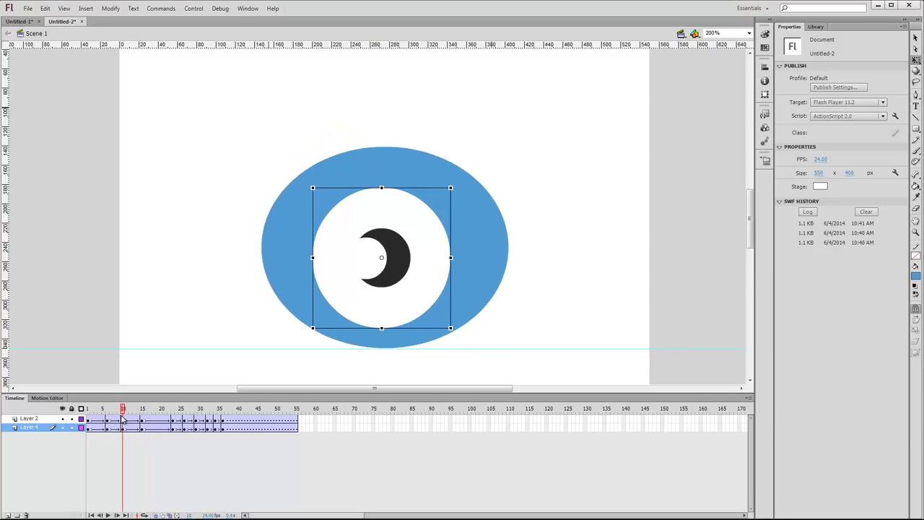
mouse_move(123, 419)
mouse_down()
mouse_move(149, 423)
mouse_move(127, 430)
mouse_move(119, 419)
mouse_move(134, 415)
mouse_up()
key(F5)
key(F5)
click(137, 440)
click(122, 423)
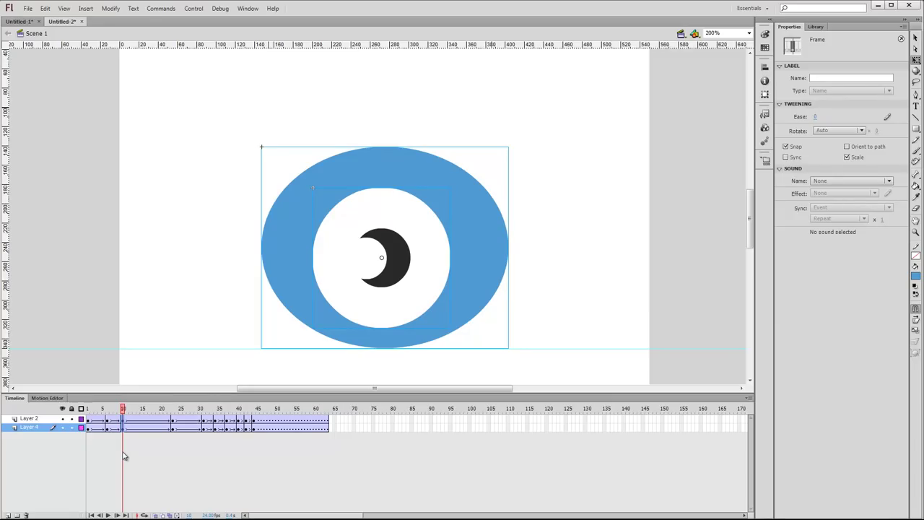
drag(126, 432, 158, 426)
click(144, 430)
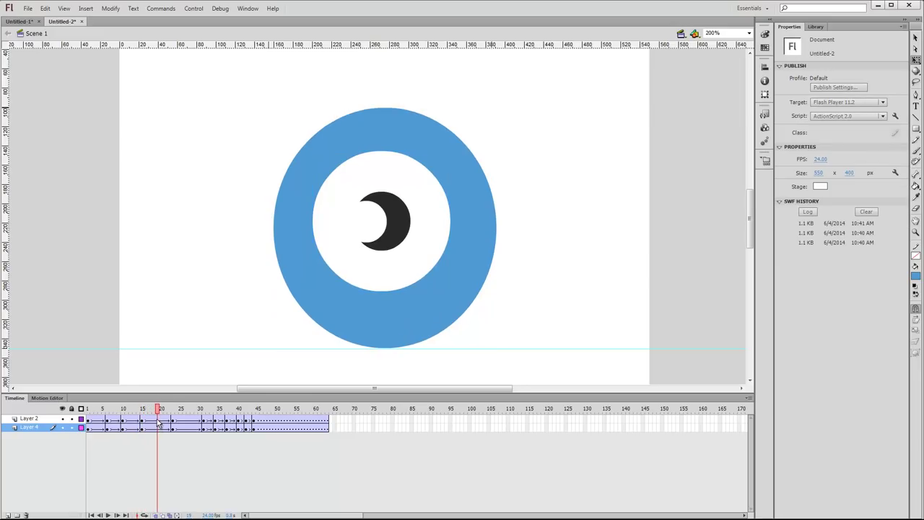
At frame 19, squash the ball wide and flat against the guide, flatten the eye to a height of 67.40 and move it onto the ball
click(159, 428)
click(558, 233)
click(395, 130)
drag(384, 108, 385, 263)
drag(496, 306, 539, 306)
click(350, 229)
drag(381, 150, 396, 285)
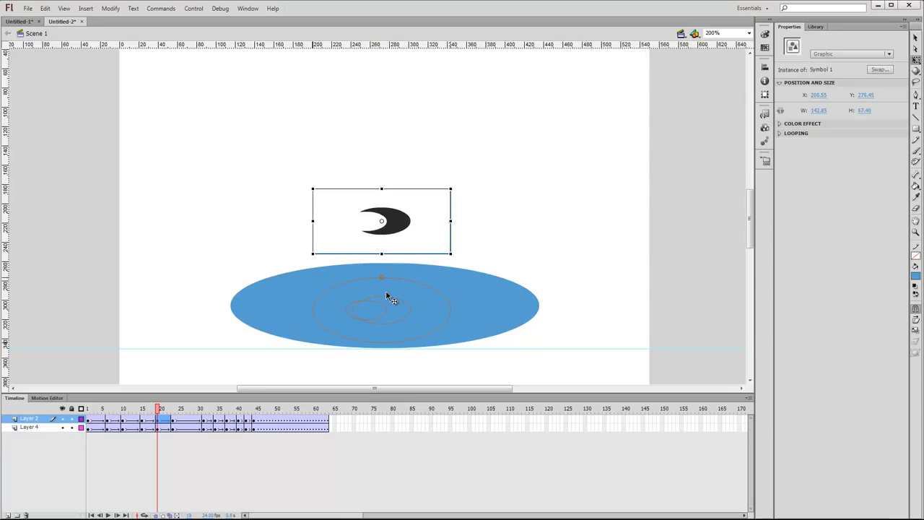
drag(386, 296, 386, 298)
Remove four frames on both layers after the keyframe at frame 23
drag(165, 410, 185, 421)
click(174, 427)
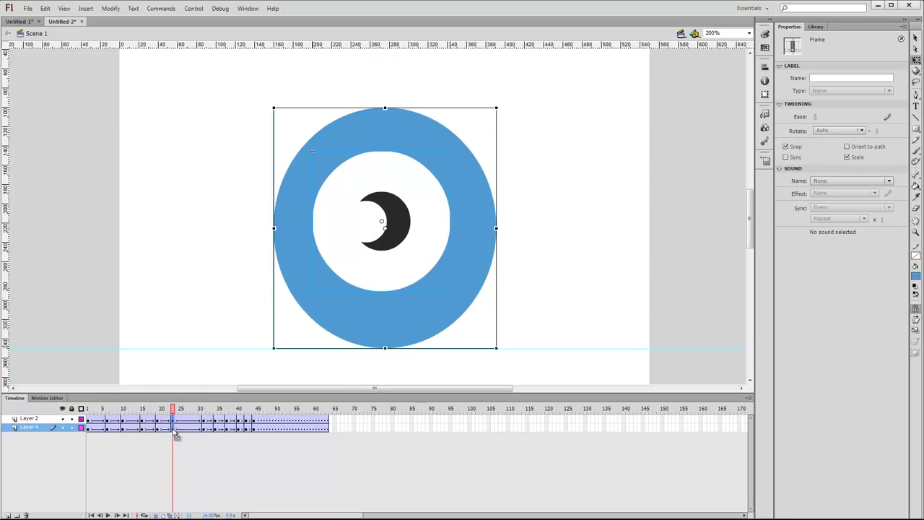
click(174, 428)
drag(198, 422, 188, 428)
right_click(188, 428)
click(243, 221)
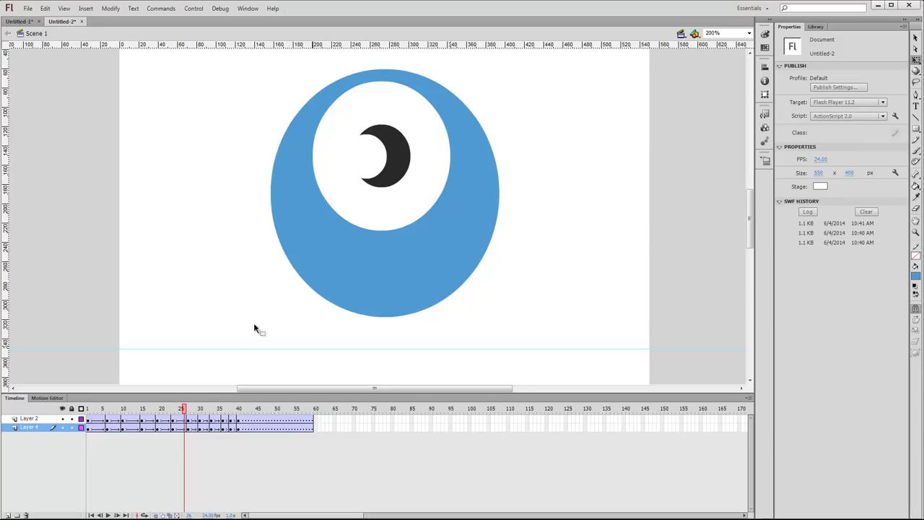
At frame 27, narrow the ball to a width of 207.35 and raise the ball and eye higher above the guide
click(187, 417)
click(482, 185)
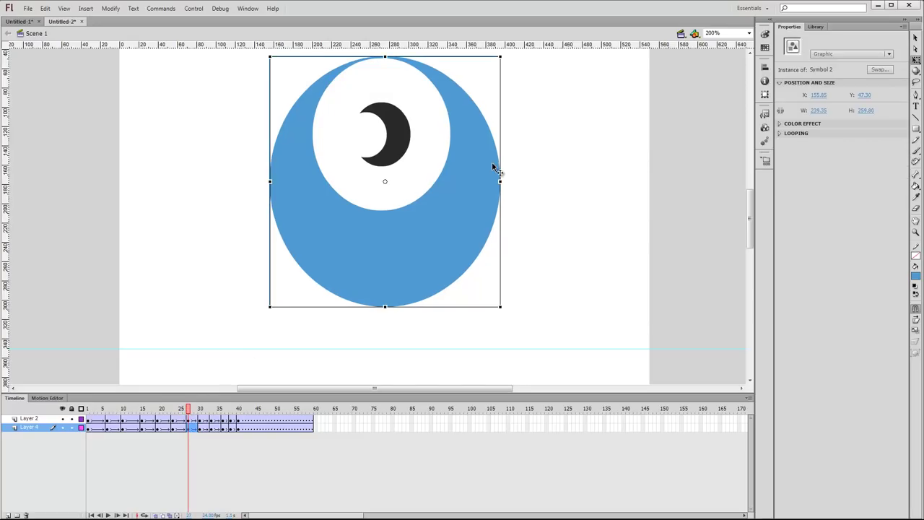
drag(500, 181, 484, 183)
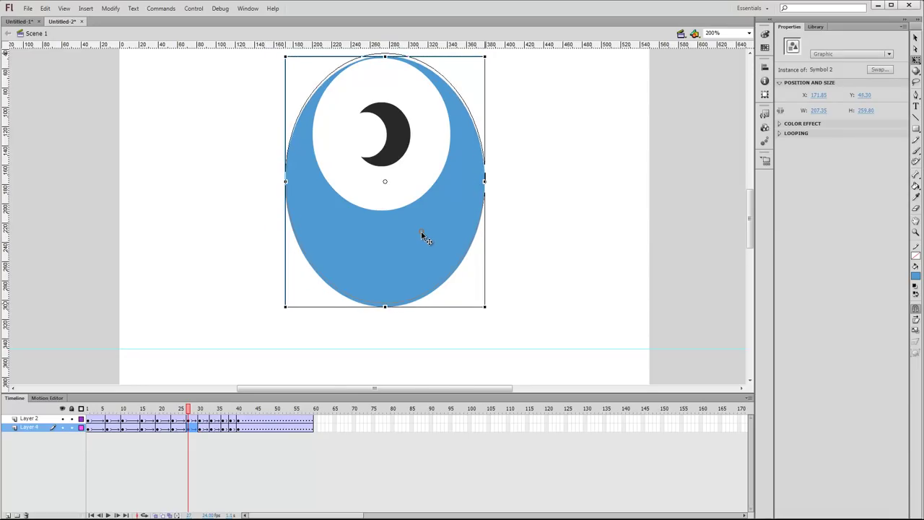
mouse_move(195, 417)
mouse_down()
mouse_move(119, 418)
mouse_move(212, 415)
mouse_move(188, 417)
mouse_up()
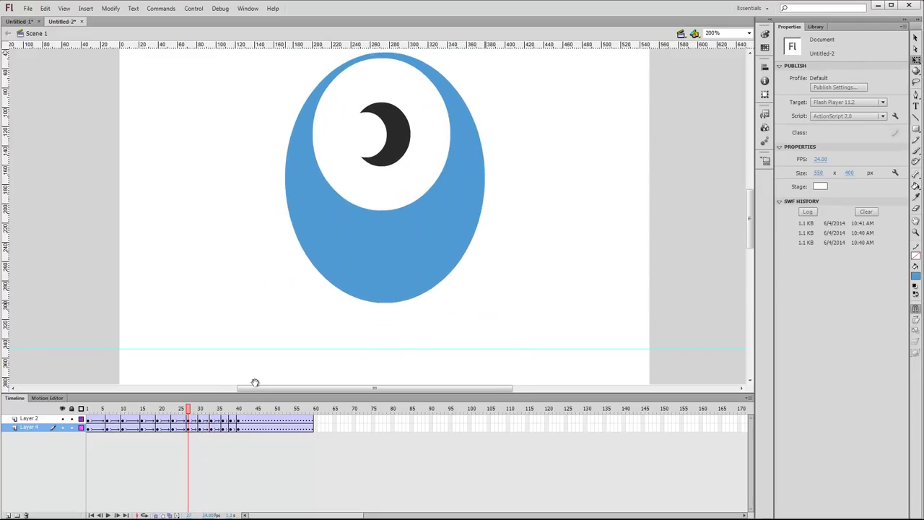
click(353, 252)
drag(352, 251, 353, 225)
click(591, 250)
key(space)
drag(560, 268, 556, 180)
Play the bounce and try squashing the ball and eye together at frame 30 to a height of 94.30
drag(149, 417, 201, 417)
key(Return)
key(Return)
click(161, 417)
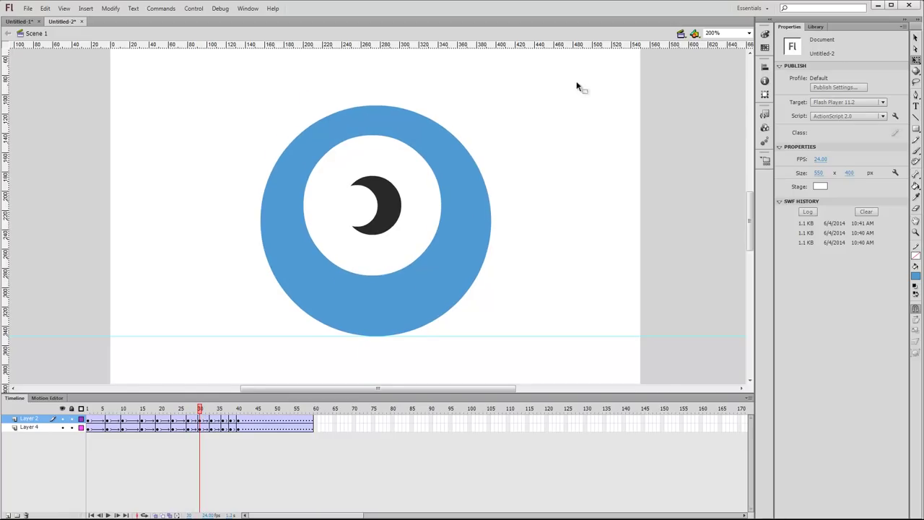
click(307, 229)
drag(376, 107, 376, 246)
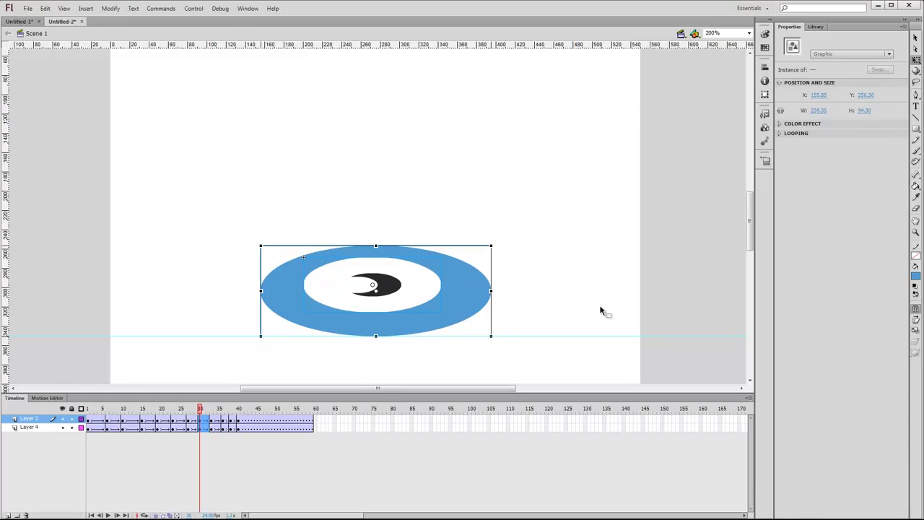
Play the animation and step through the frames leading up to frame 30 to check the ball's landing
key(Return)
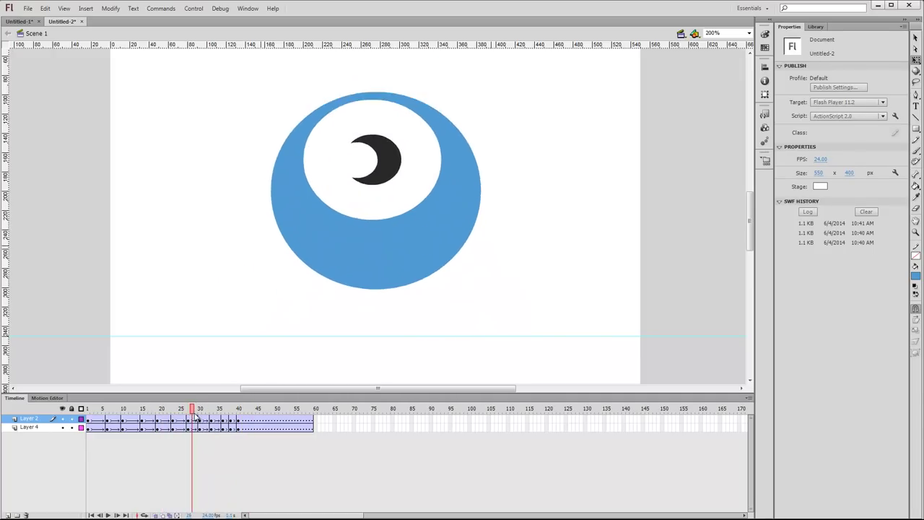
click(193, 419)
click(200, 420)
key(comma)
key(comma)
key(comma)
key(comma)
key(comma)
key(comma)
key(comma)
key(comma)
key(comma)
key(comma)
key(comma)
key(comma)
key(comma)
key(comma)
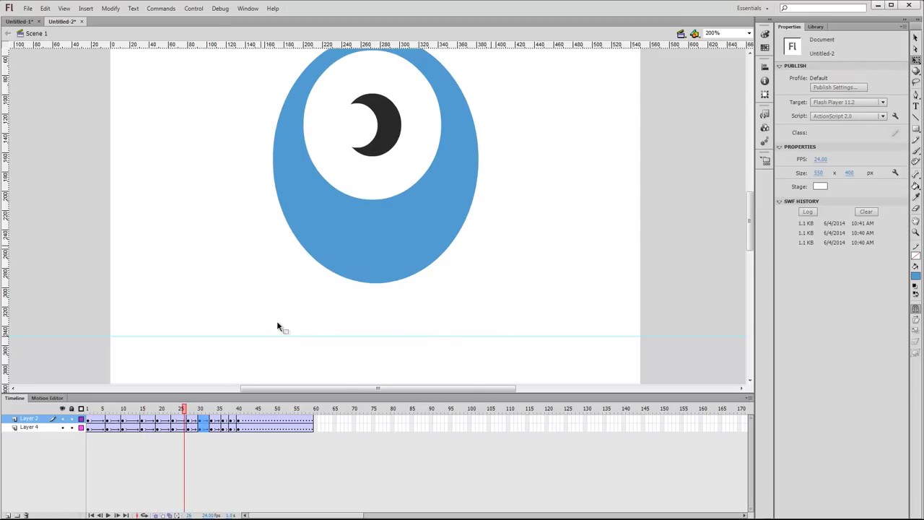
mouse_move(191, 410)
mouse_down()
mouse_move(165, 410)
mouse_move(212, 410)
mouse_move(188, 410)
mouse_move(200, 418)
mouse_up()
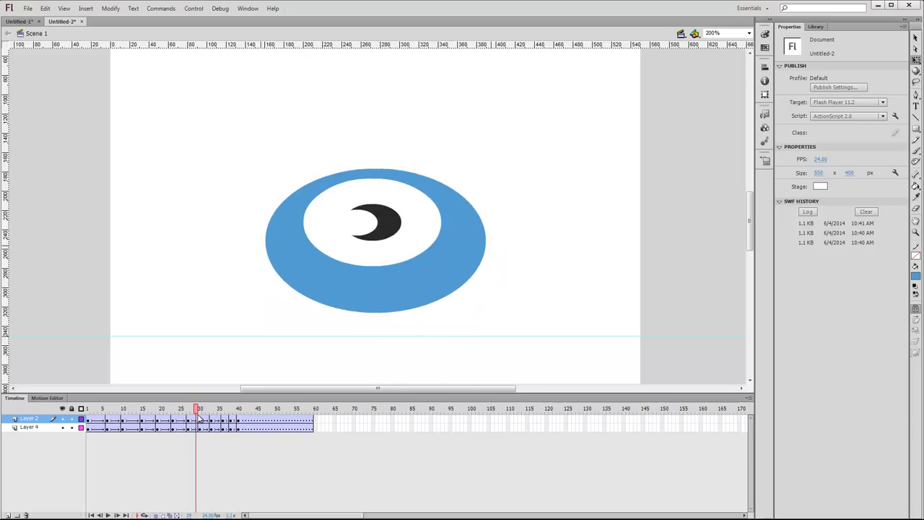
At frame 30, stretch the ball and eye together until the ball is 214.80 high, and narrow the ball to 193.35
click(200, 419)
click(464, 238)
drag(326, 218, 433, 318)
drag(375, 246, 369, 129)
click(558, 205)
click(487, 218)
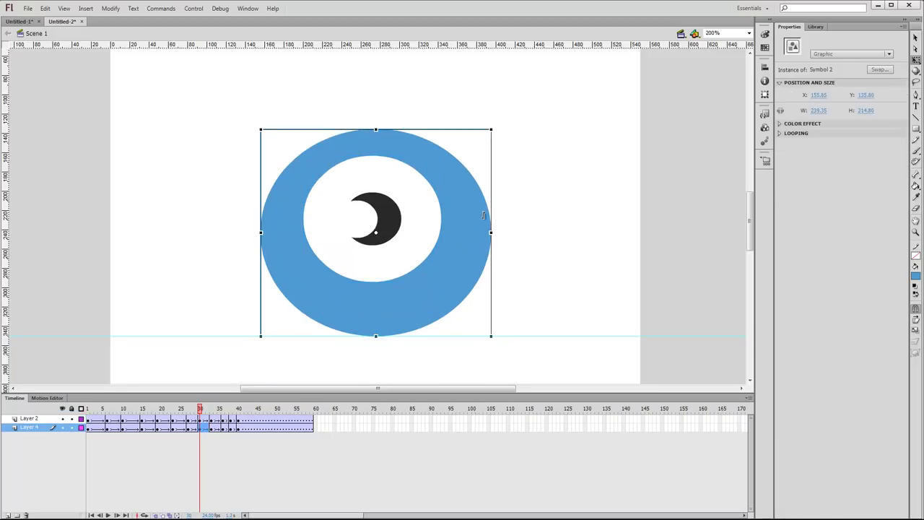
drag(479, 236, 468, 235)
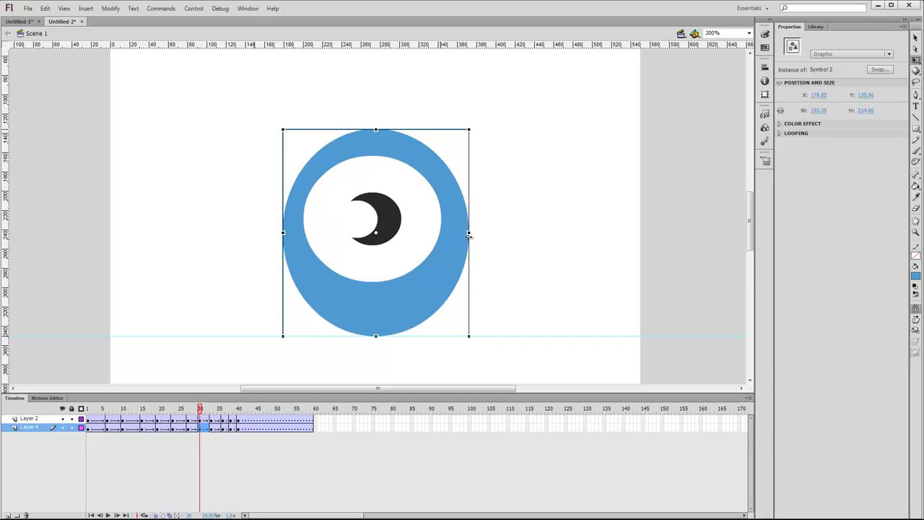
click(490, 221)
At frame 33, squash the ball to a height of 164.75 and widen it to 257.35
mouse_move(200, 417)
mouse_down()
mouse_move(180, 417)
mouse_move(214, 424)
mouse_up()
click(418, 197)
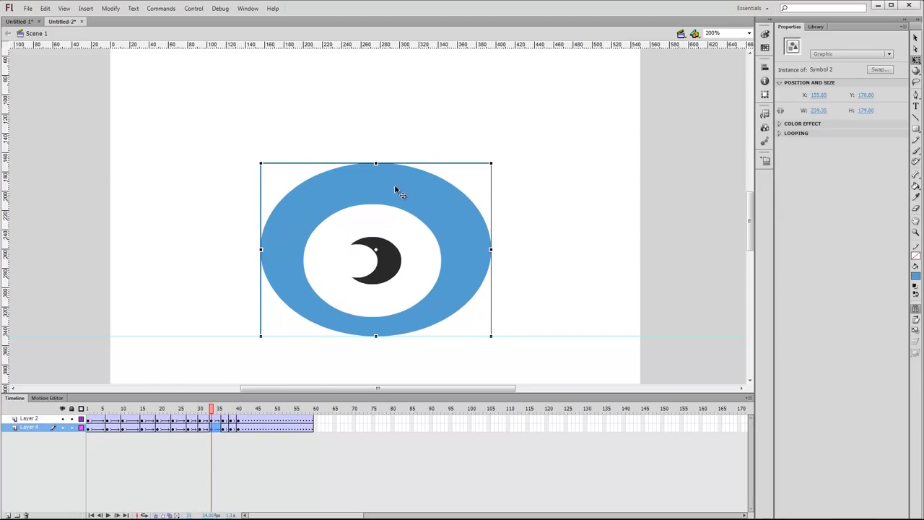
drag(375, 164, 377, 182)
drag(492, 258, 499, 258)
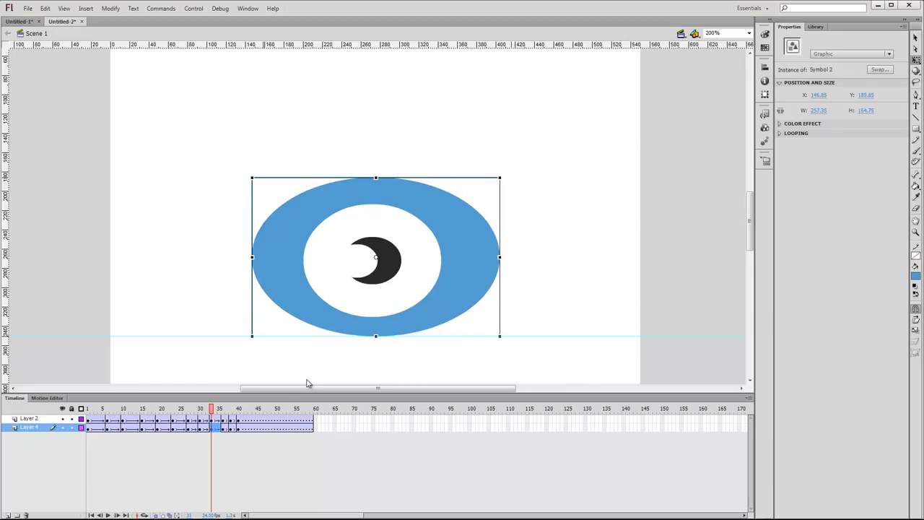
At frame 36, try a taller stretch of the ball, undo it, and narrow the ball slightly instead
click(220, 410)
click(355, 318)
drag(375, 107, 375, 93)
key(ctrl+z)
drag(492, 215, 477, 214)
click(411, 207)
drag(226, 415, 231, 409)
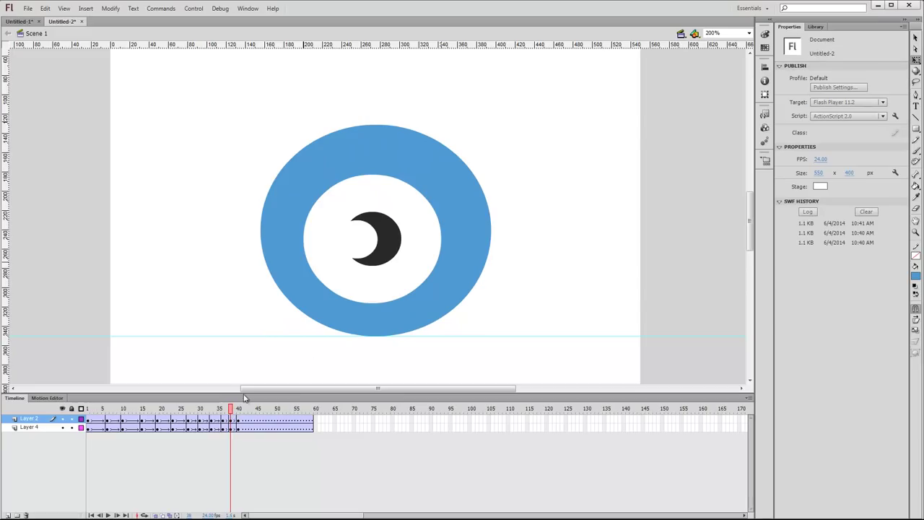
At frame 38, squash the ball on Layer 4 slightly shorter and widen it
click(359, 326)
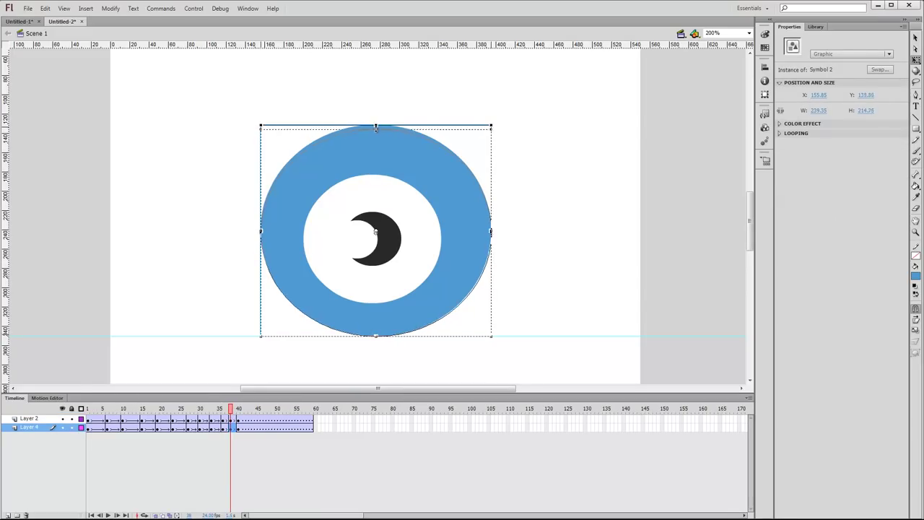
drag(376, 125, 375, 135)
drag(490, 235, 498, 235)
Test the movie to review the ball's full jump and landing, and close the preview
click(191, 409)
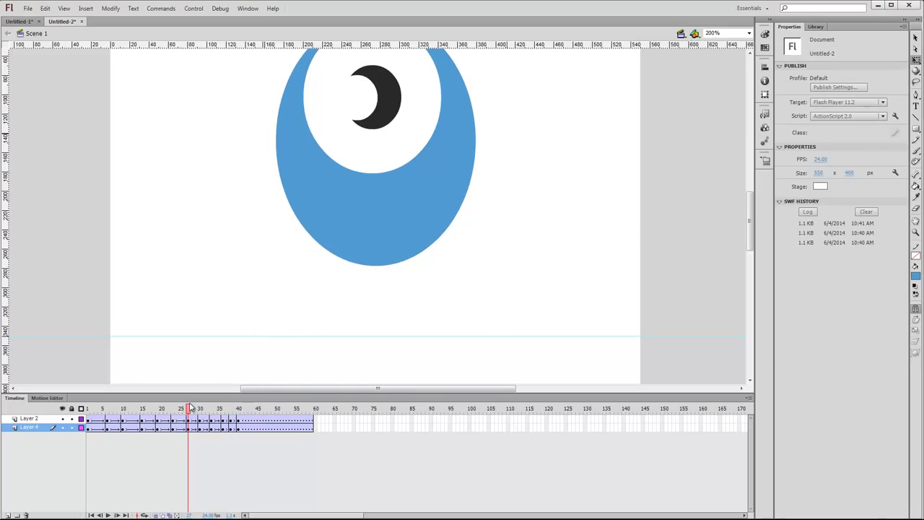
key(ctrl+Return)
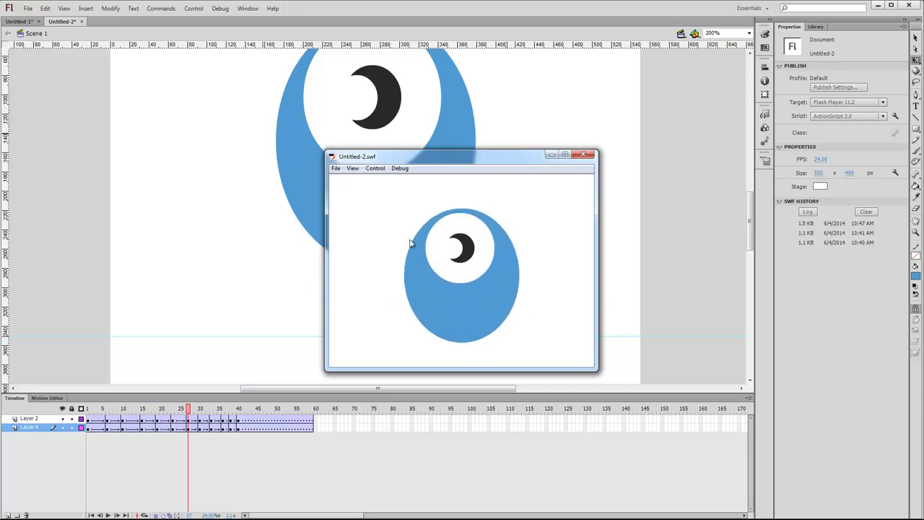
click(585, 154)
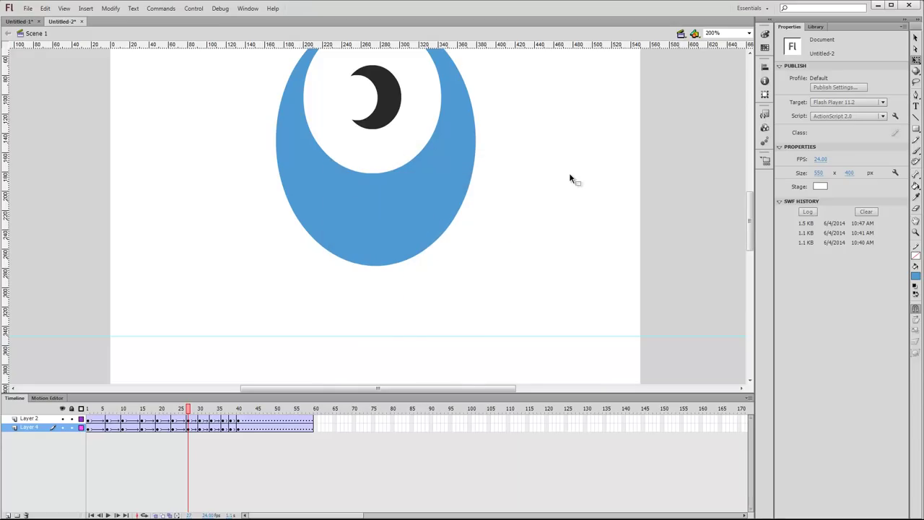
Create a new document and add the static text "MESISE.COM" on the stage
key(ctrl+n)
click(567, 367)
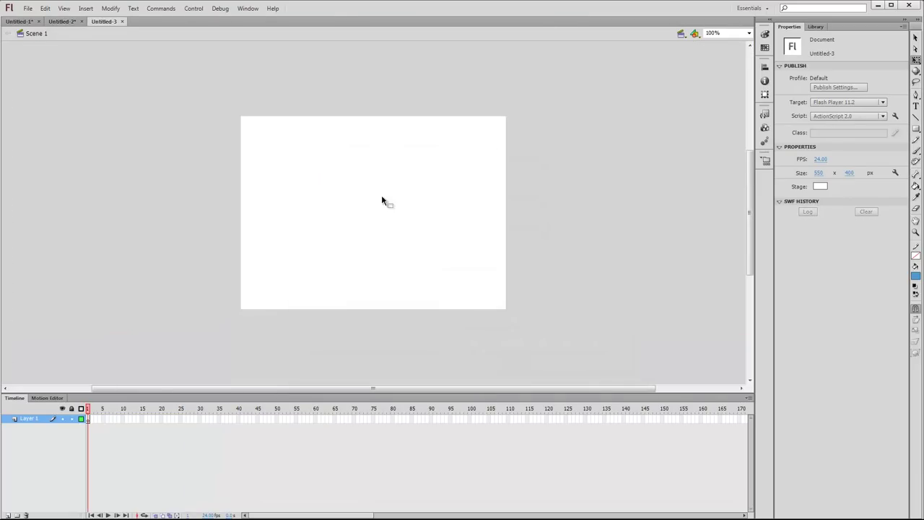
key(t)
click(316, 222)
text(MENU.COM)
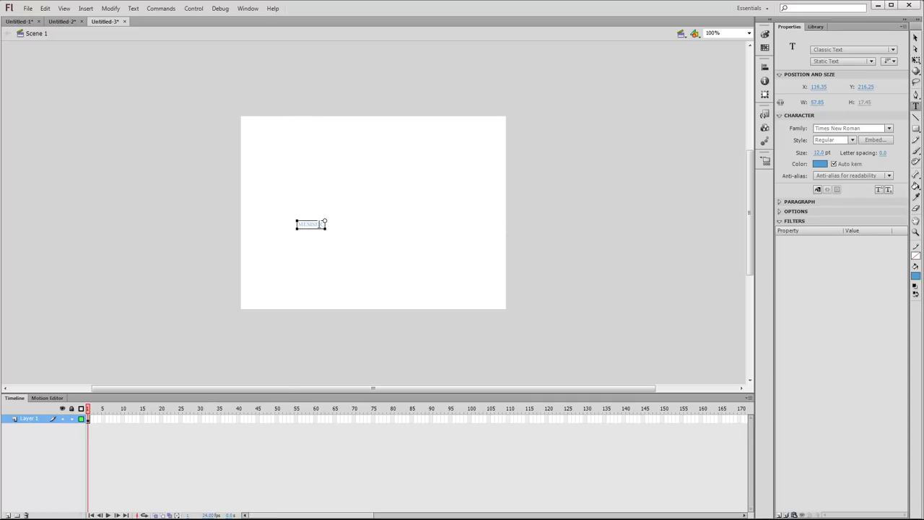
click(483, 230)
Scale the text up to about 381 px wide, move it near the stage's centre, and convert it to a graphic symbol
key(v)
click(315, 222)
key(q)
drag(324, 220, 395, 182)
drag(363, 238, 423, 226)
key(F8)
key(Return)
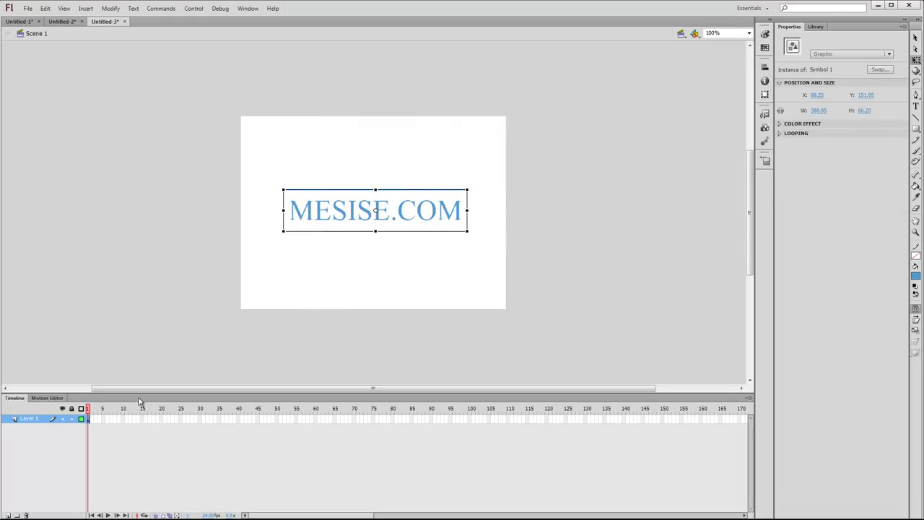
Add keyframes for the text at frames 5, 10 and 15, and extend the layer to frame 42
click(103, 419)
key(F6)
click(122, 419)
key(F6)
click(142, 420)
key(F6)
key(F5)
Apply classic tweens to the three spans between frames 1 and 15
drag(245, 420, 89, 421)
right_click(90, 425)
click(149, 188)
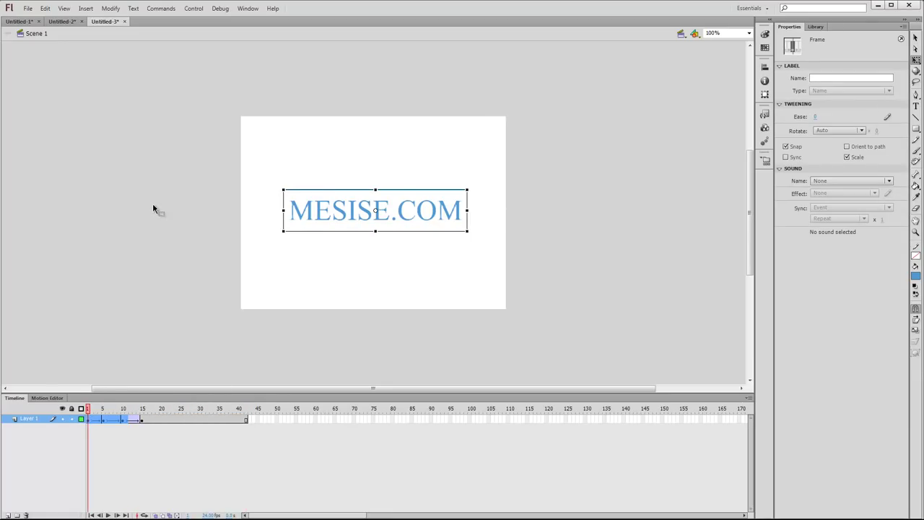
click(119, 429)
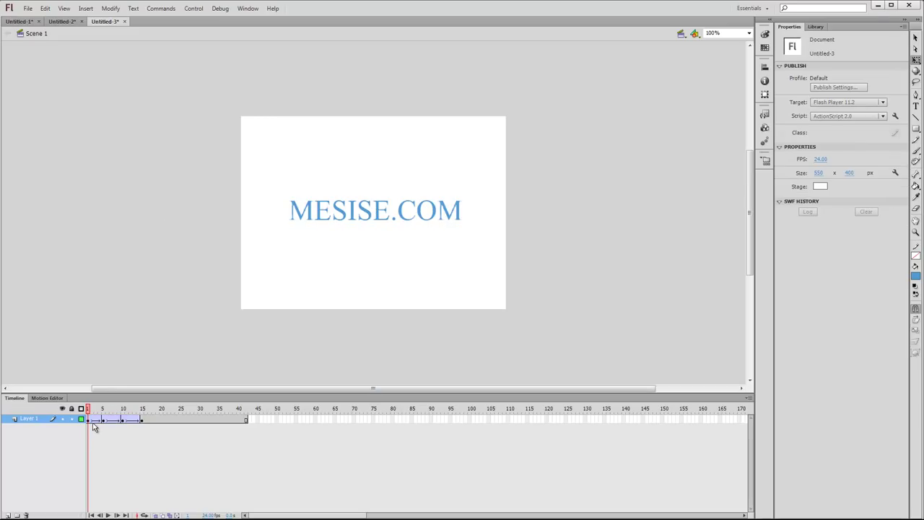
Shrink the text to 25 px wide at frame 1, and enlarge it beyond its original size at frame 5
click(89, 421)
drag(468, 190, 375, 210)
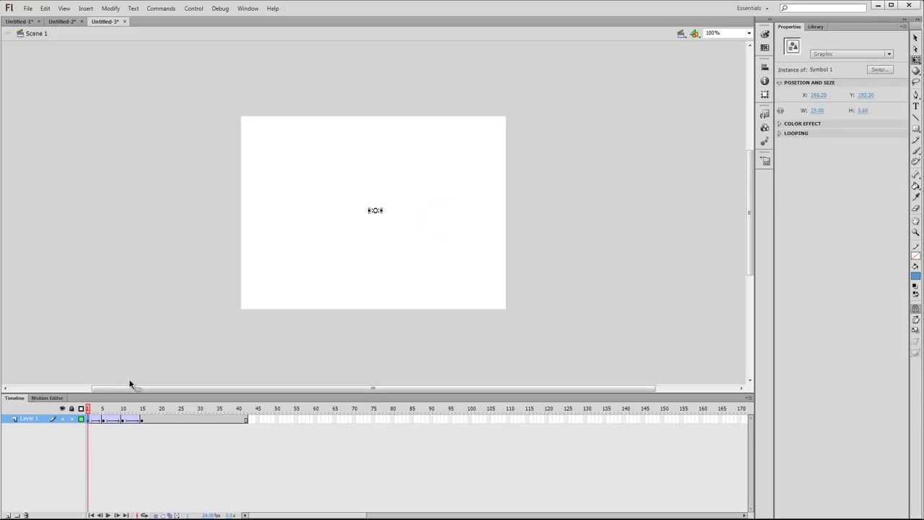
click(103, 419)
click(481, 177)
At frame 10, shrink the text proportionally about its centre to about 297 px wide
drag(480, 177, 449, 193)
click(123, 421)
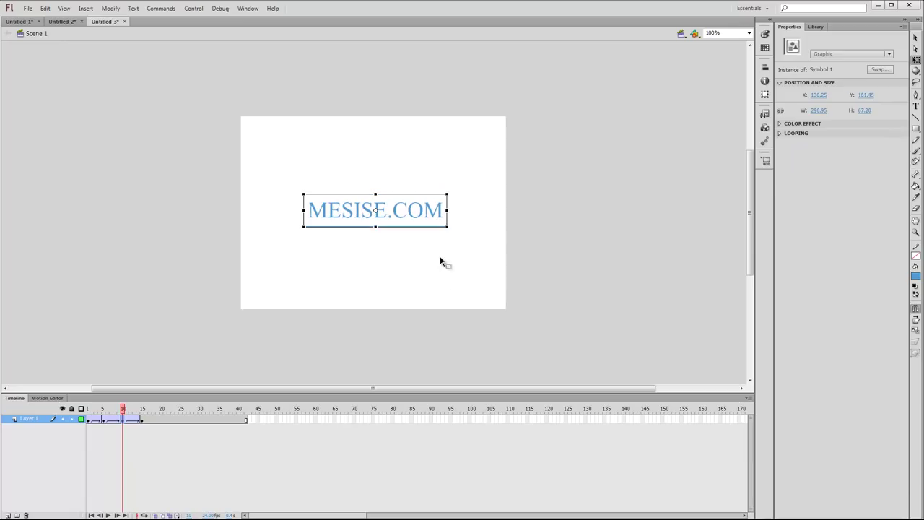
click(432, 303)
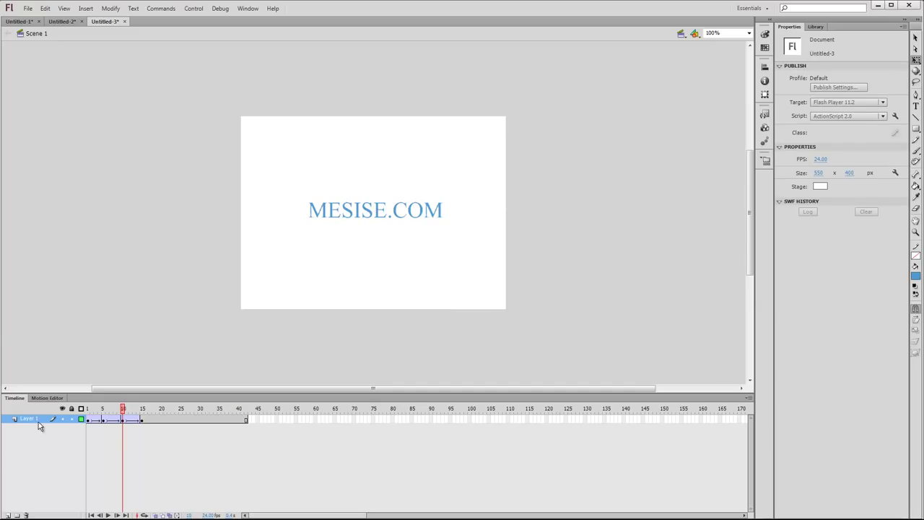
Set the ease of the first and third tweens to 97 out, and give the middle tween an ease in
click(95, 419)
click(130, 419)
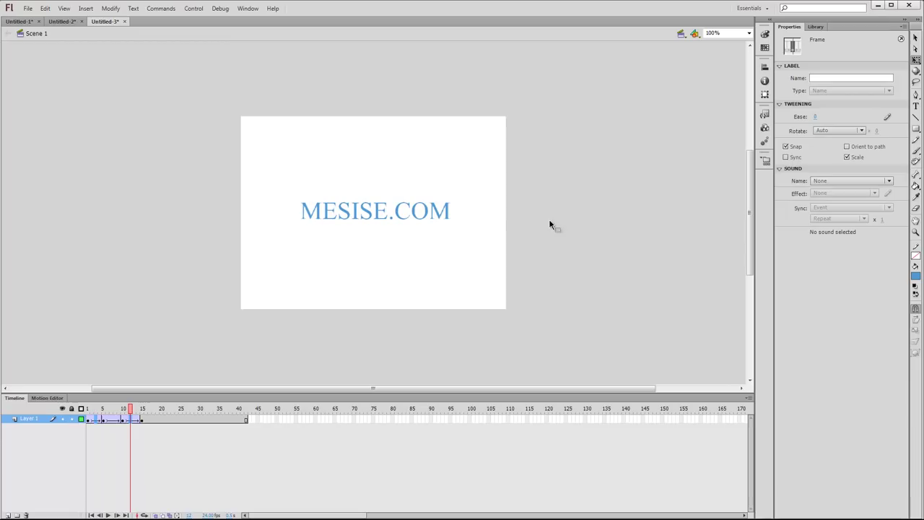
drag(814, 117, 818, 117)
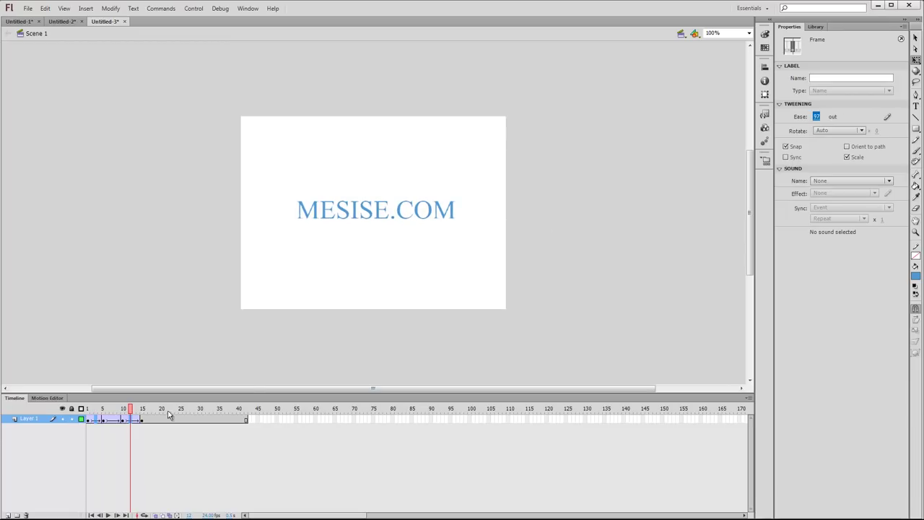
click(110, 421)
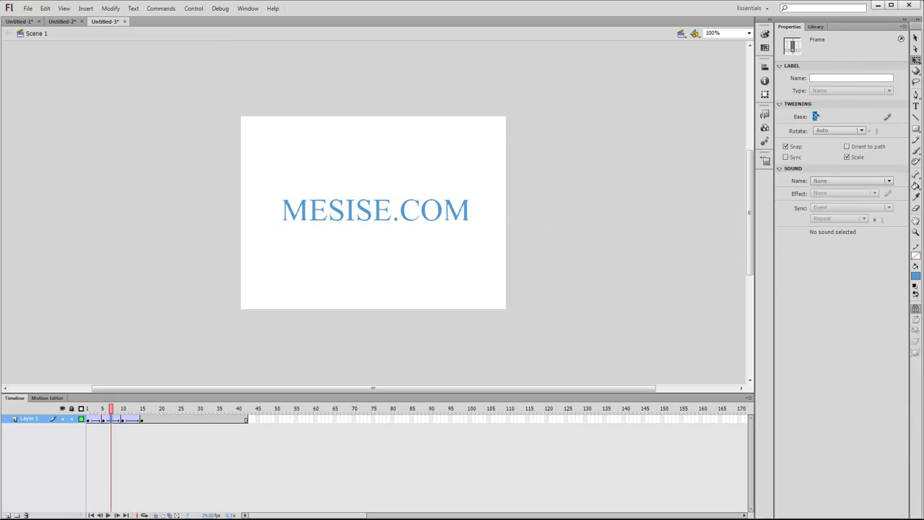
click(515, 284)
Test the movie and check the opening frames of the text's pop-in for timing
key(ctrl+Return)
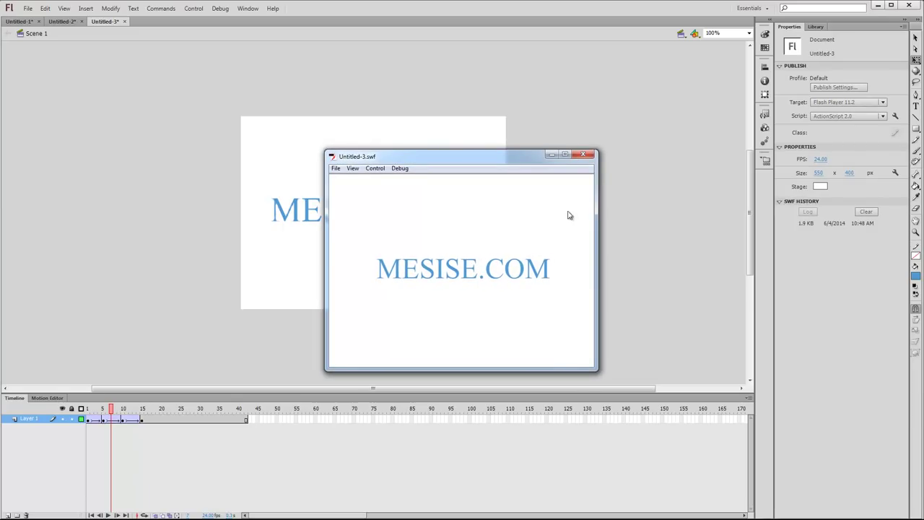
click(586, 156)
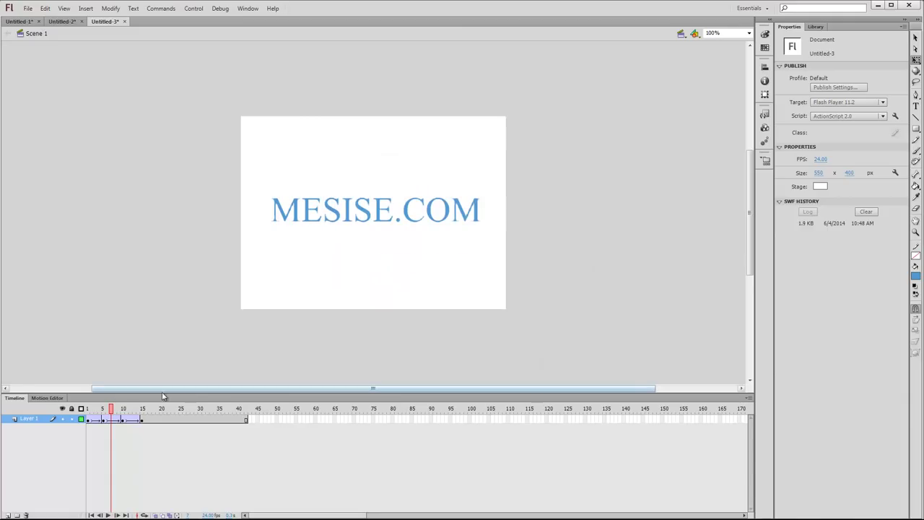
click(88, 414)
click(100, 411)
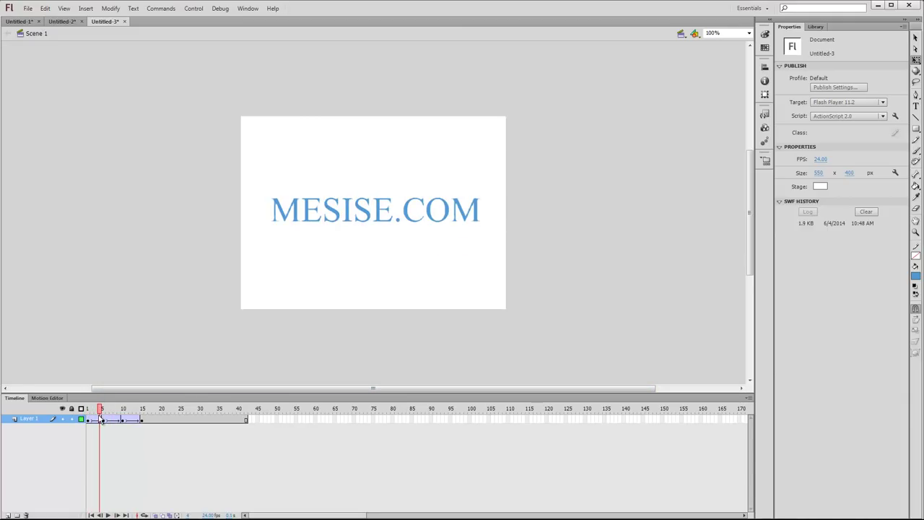
Lengthen the first tween by four frames and test the movie again
click(100, 419)
key(F5)
key(F5)
key(F5)
key(F5)
key(ctrl+Return)
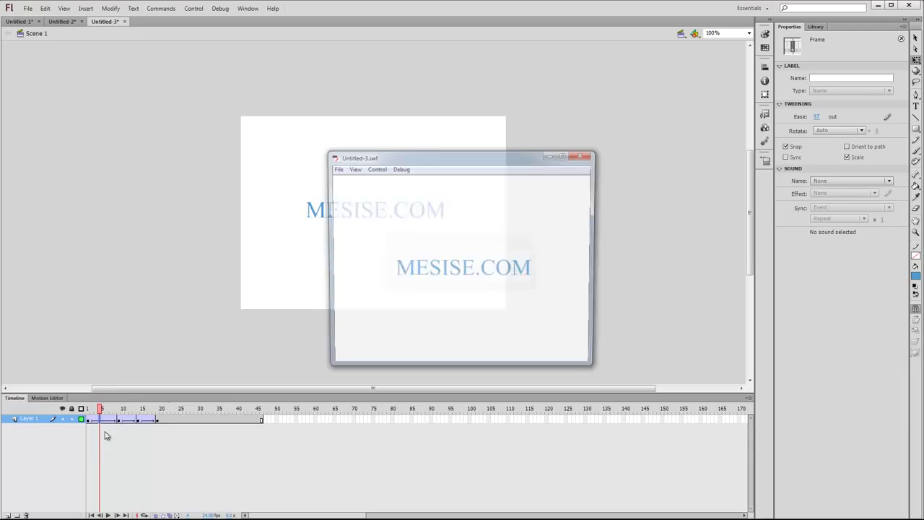